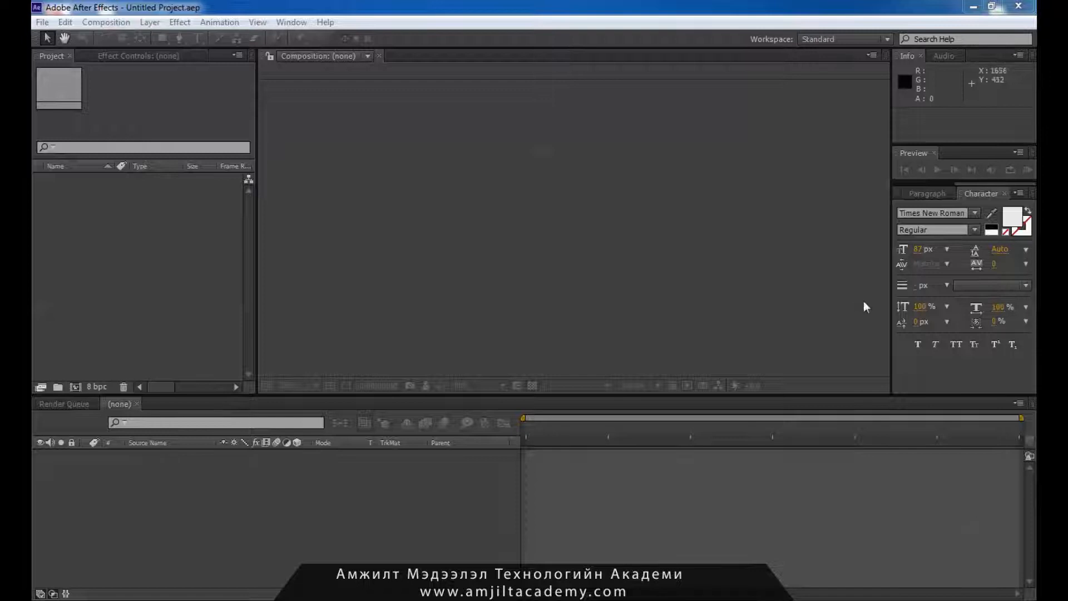
- Create a new composition with the HDTV 1080 25 preset and a duration of 0:00:15:00
click(173, 9)
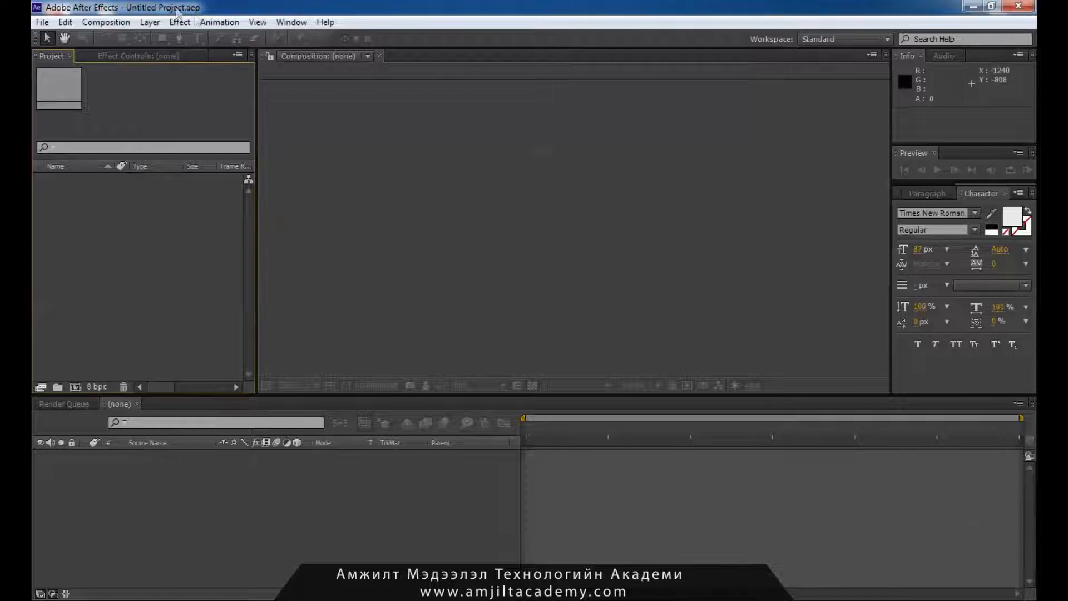
click(105, 22)
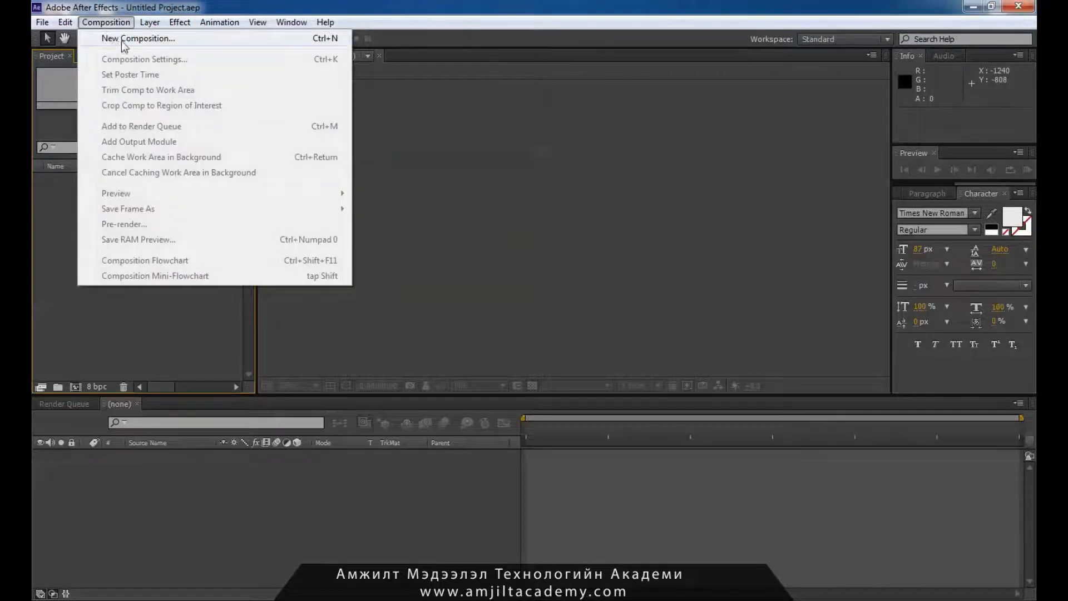
click(119, 36)
click(482, 114)
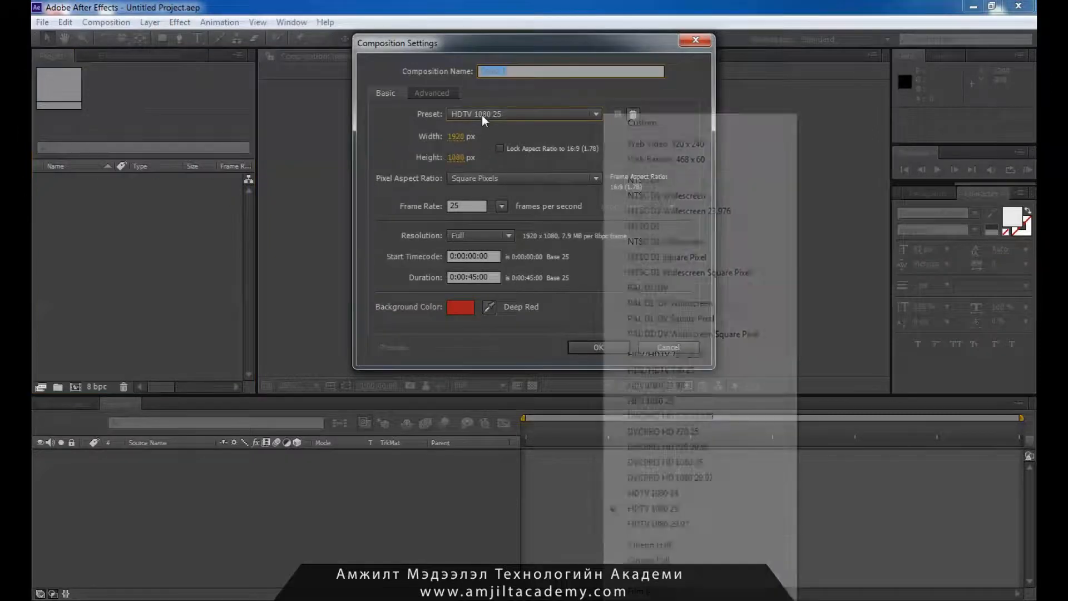
click(667, 509)
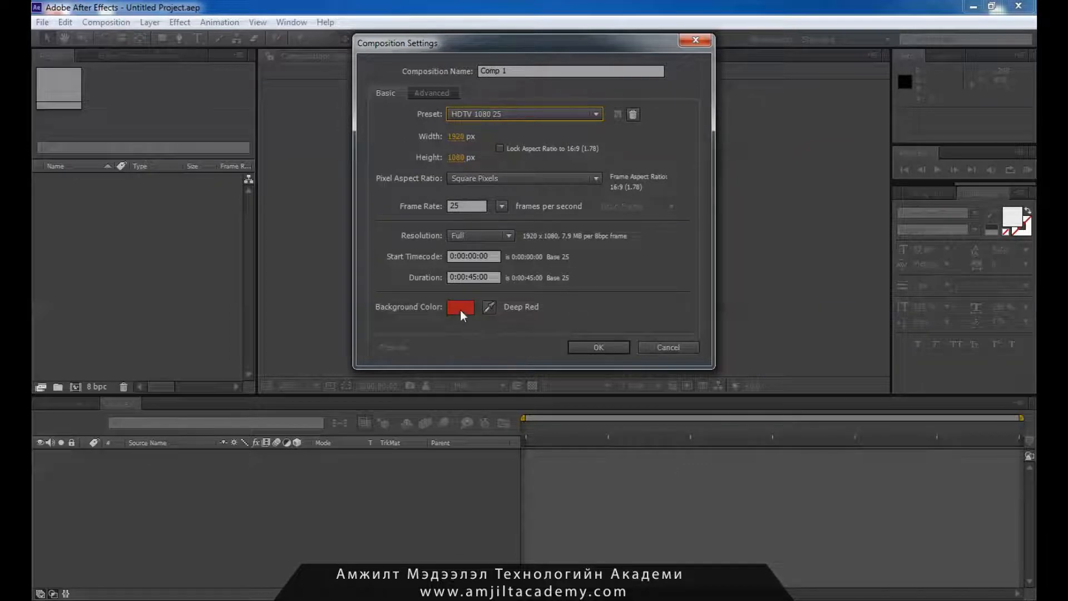
drag(476, 280, 468, 283)
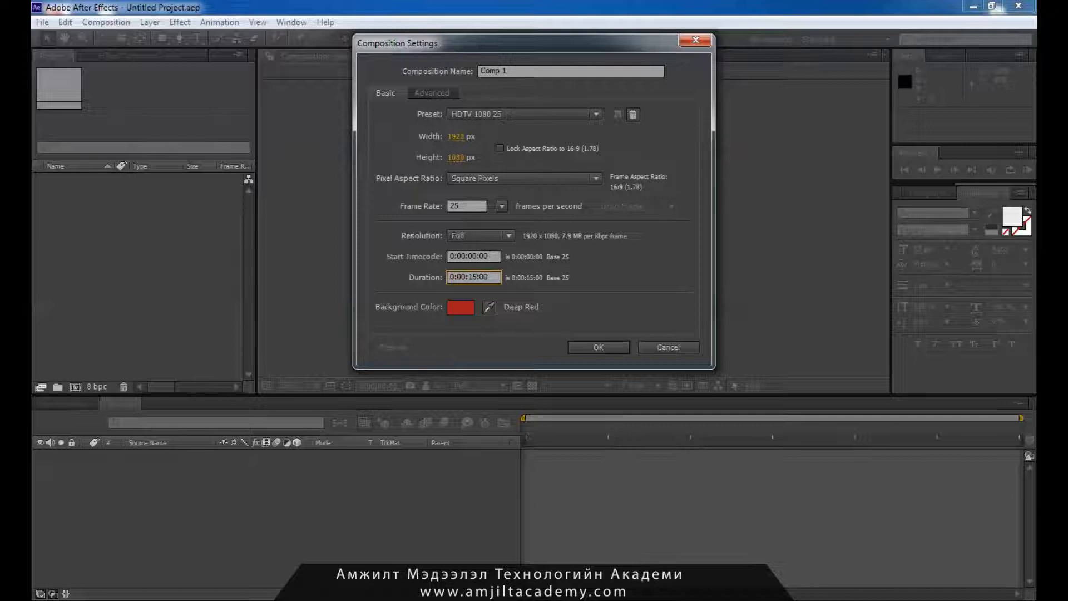
key(Return)
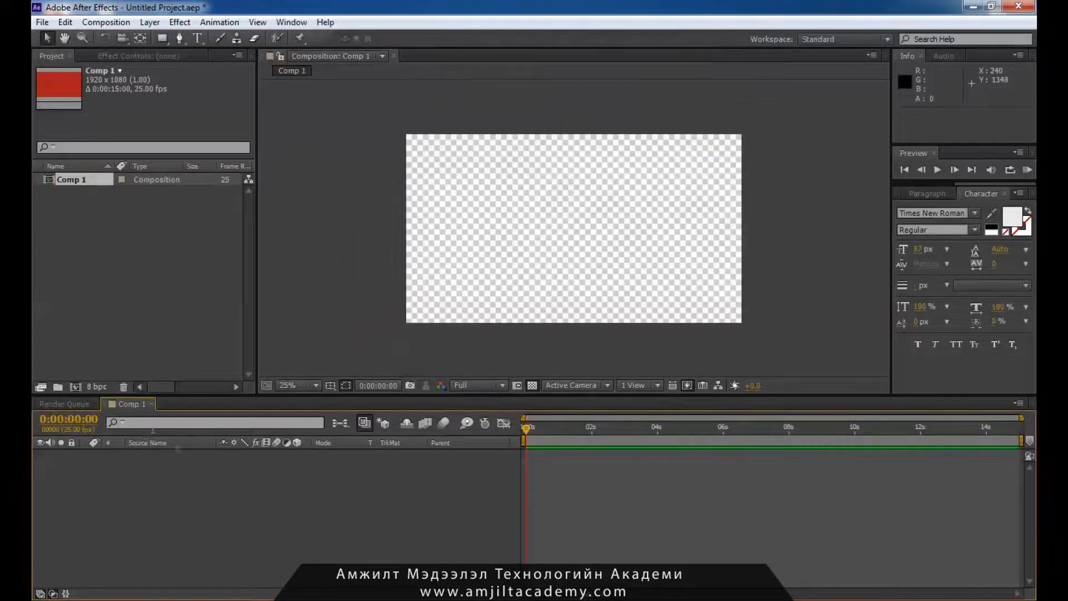
- Rename the composition as Logo intro
click(137, 239)
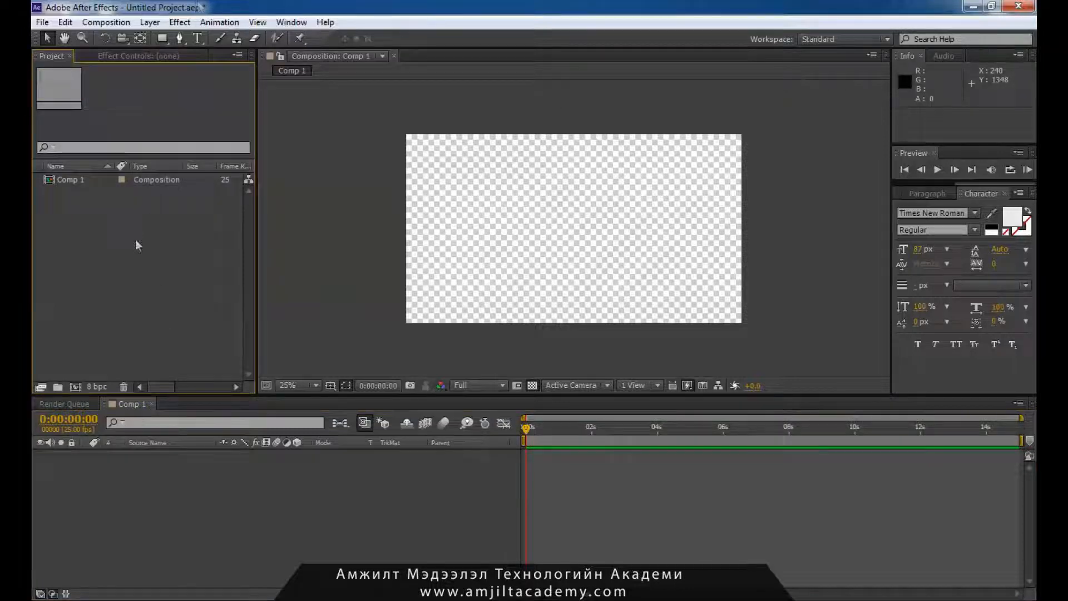
click(131, 405)
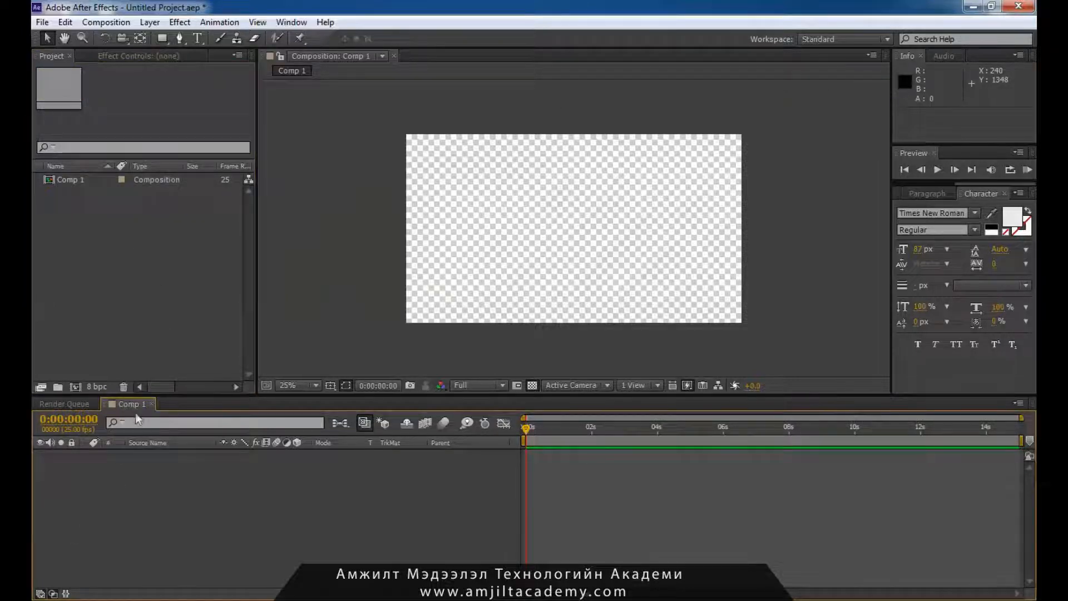
click(106, 22)
click(115, 59)
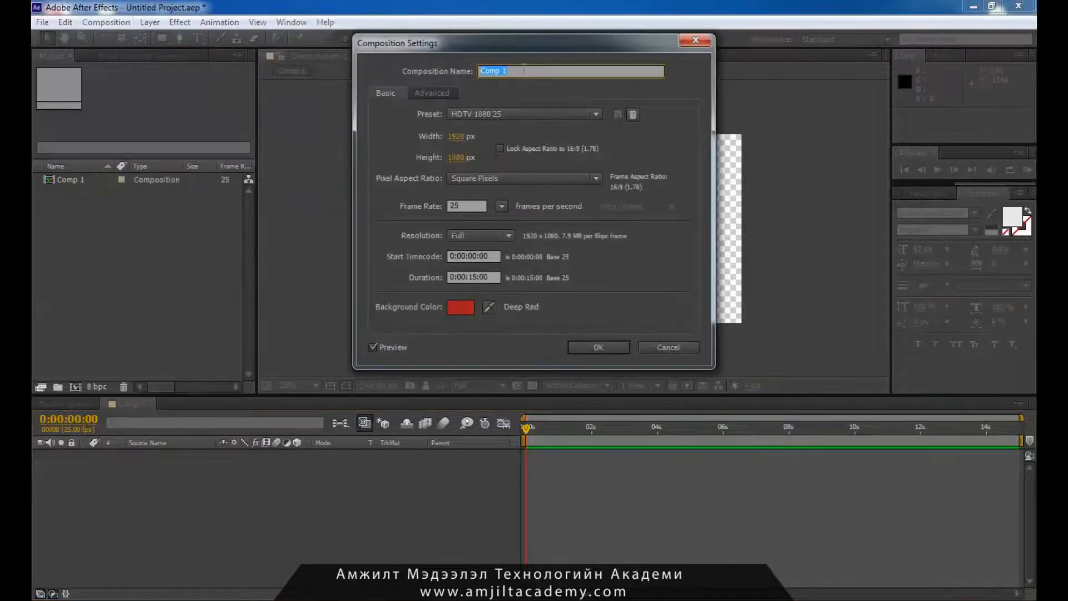
text(Logo)
click(596, 347)
- Import Amjilt logo.png from the Desktop and add it as a layer to the Logo intro composition
key(ctrl+i)
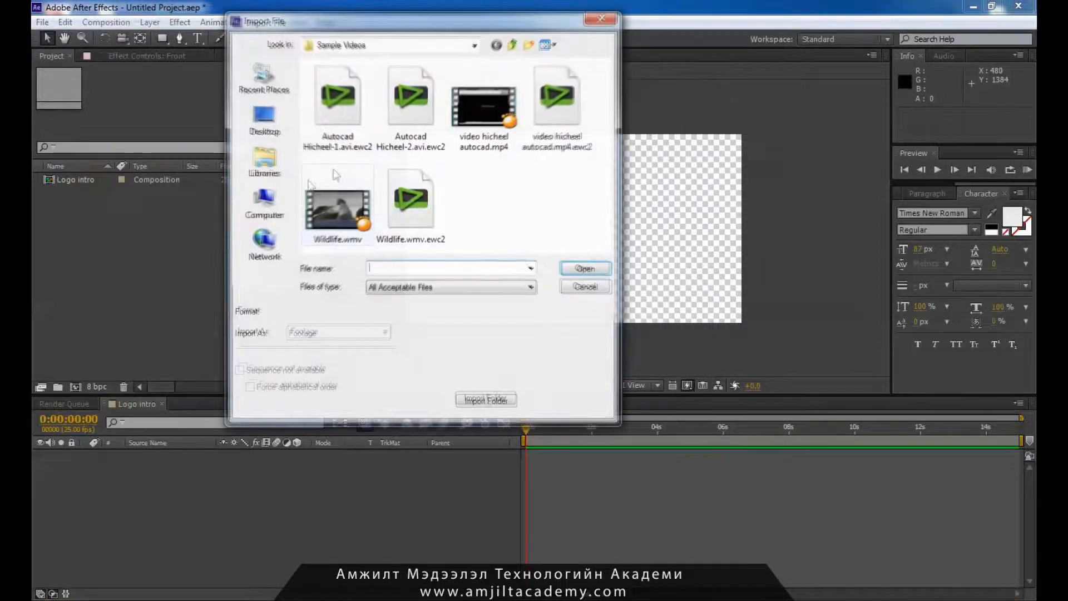
click(264, 118)
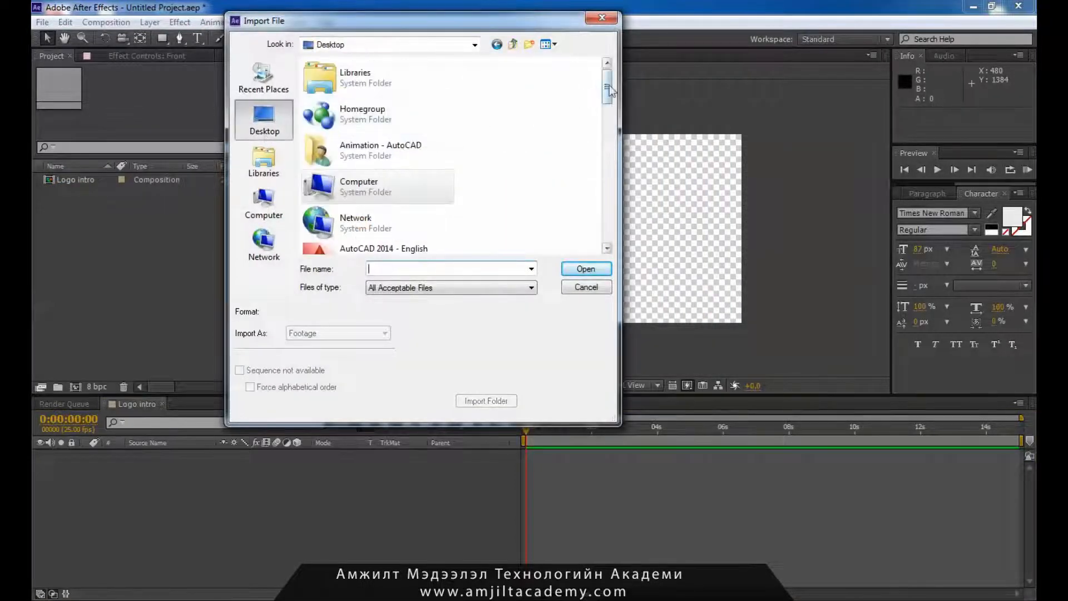
scroll(608, 245, down, 10)
drag(613, 236, 612, 179)
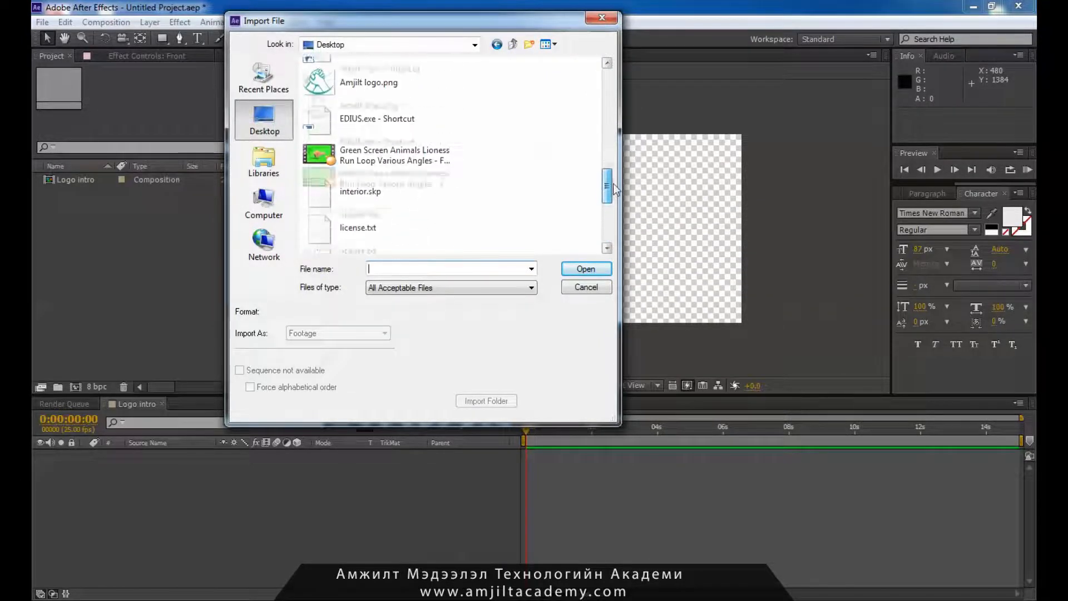
click(379, 132)
click(586, 269)
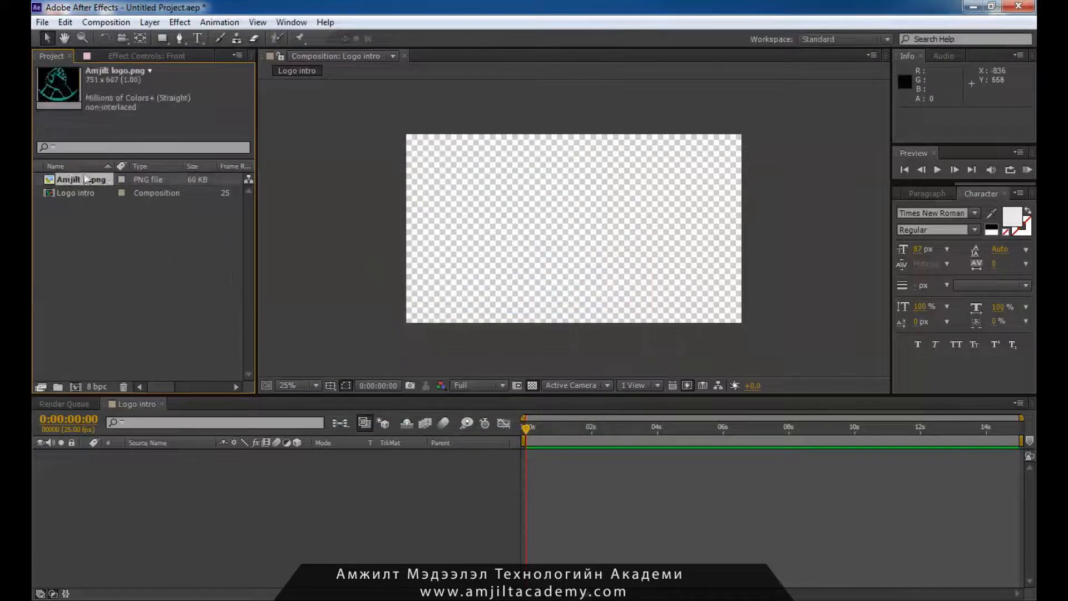
drag(78, 179, 85, 463)
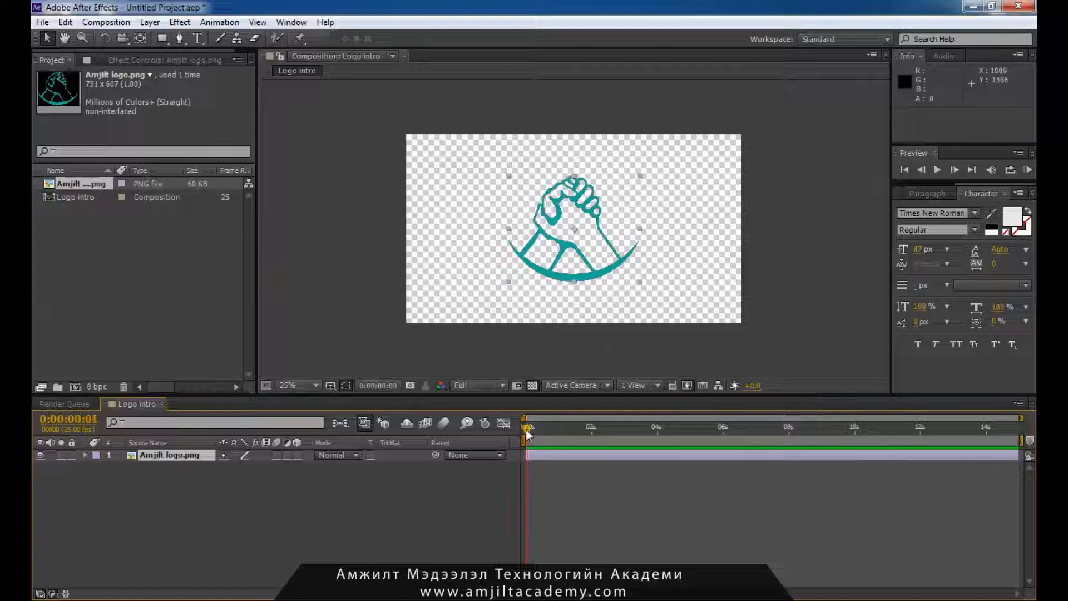
- Find the Fill effect and apply it to the logo layer
key(ctrl+5)
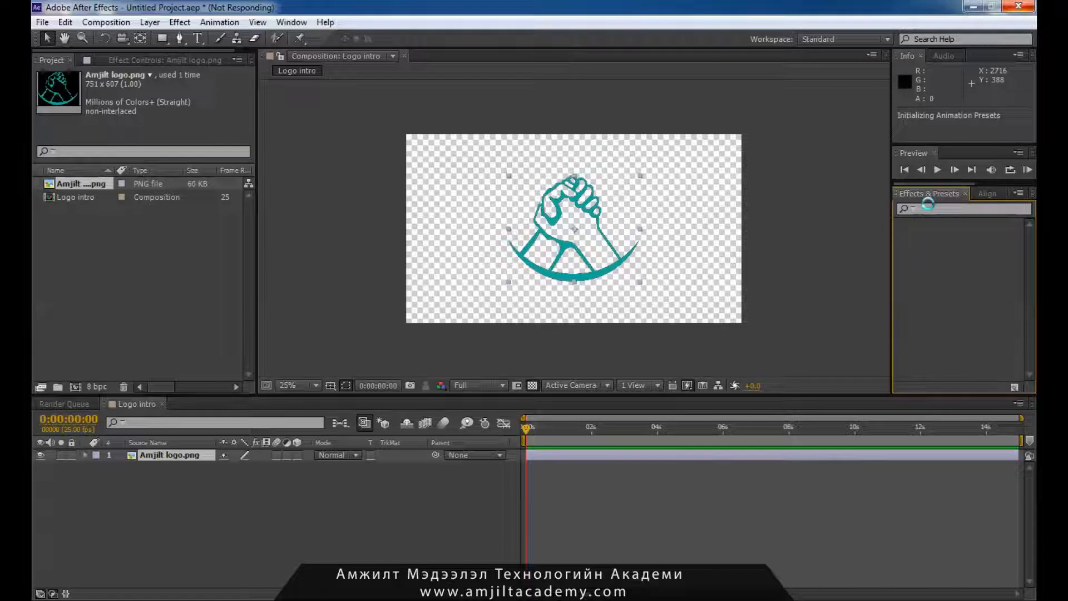
click(931, 209)
text(fill)
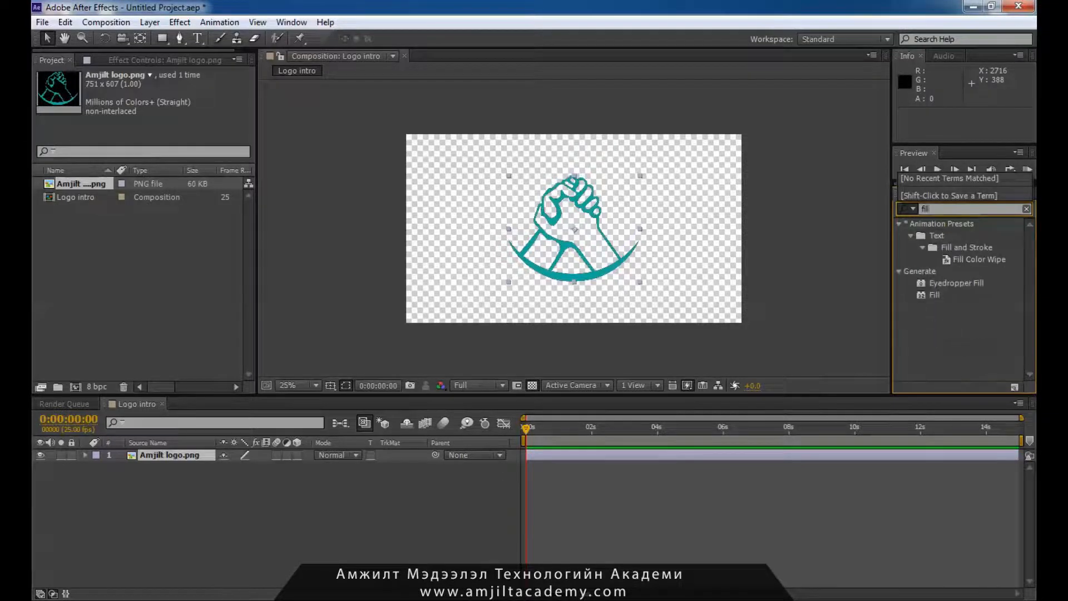
drag(934, 294, 573, 251)
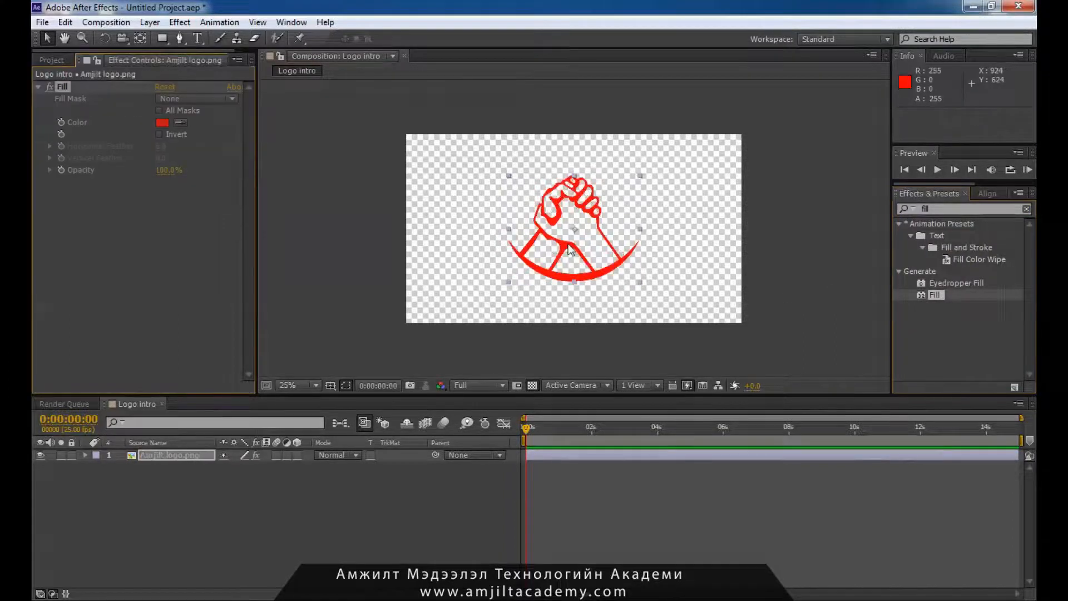
- Change the logo's Fill effect color to a light magenta pink
click(52, 60)
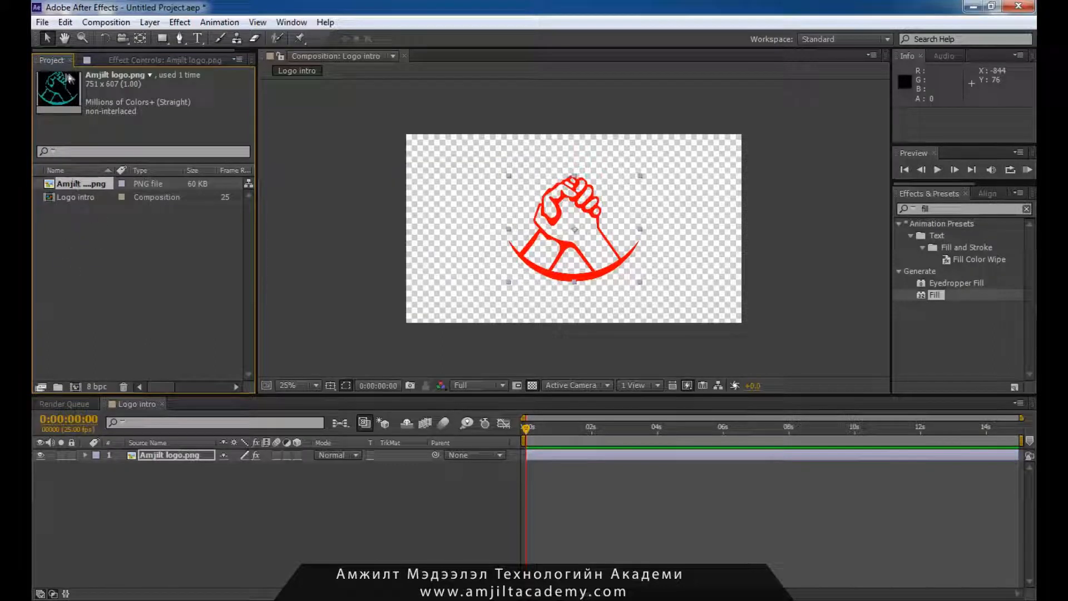
click(135, 62)
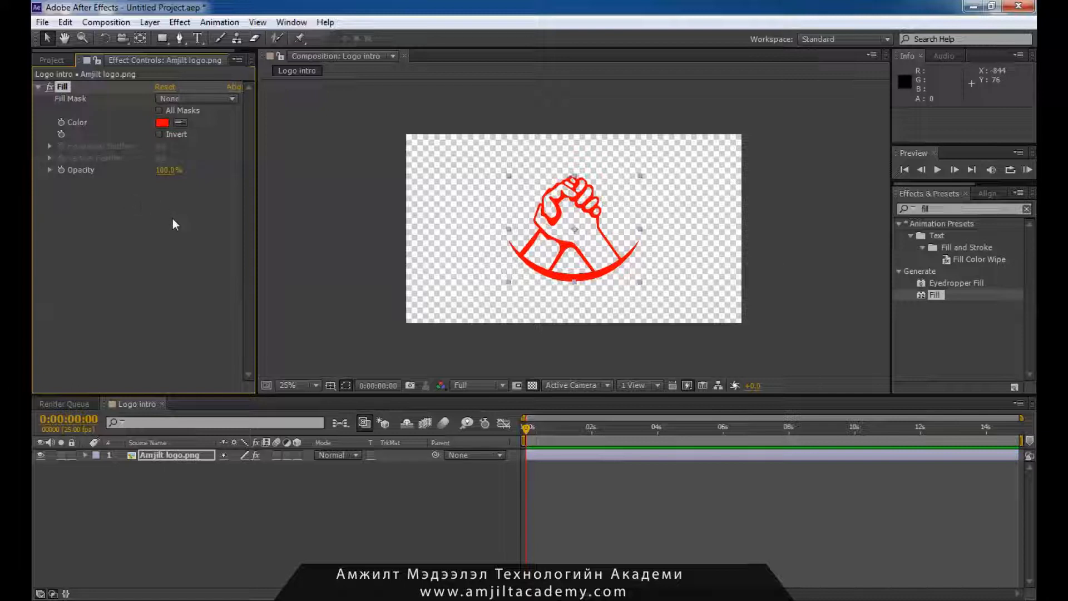
click(162, 123)
mouse_move(703, 193)
mouse_down()
mouse_move(704, 138)
mouse_move(635, 124)
mouse_move(619, 130)
mouse_move(625, 139)
mouse_move(617, 122)
mouse_up()
click(817, 108)
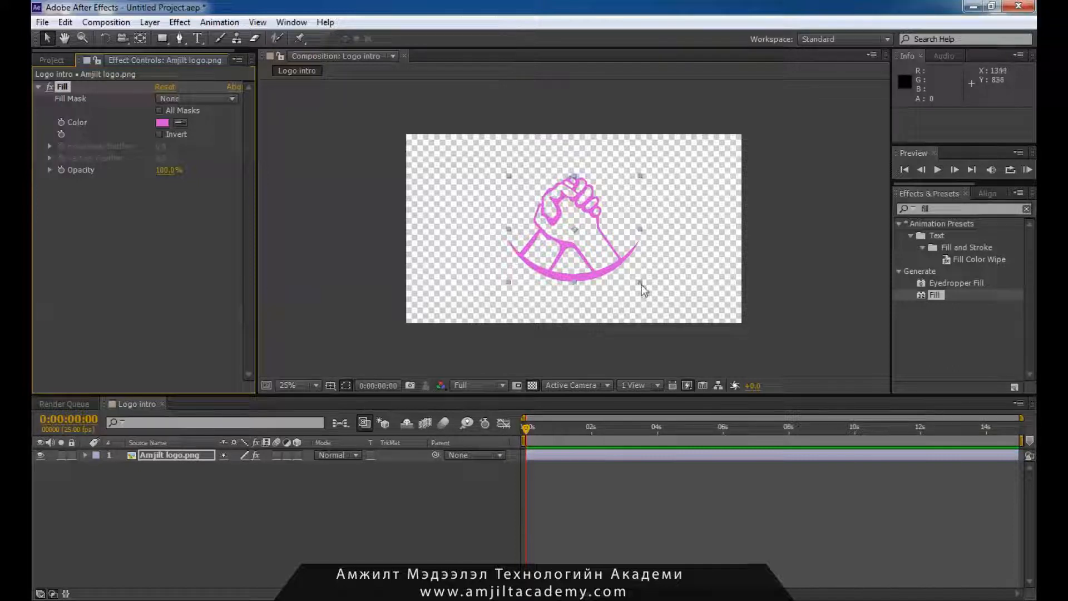
- Scale the logo layer to 74% and move it up to about 964, 480
click(85, 455)
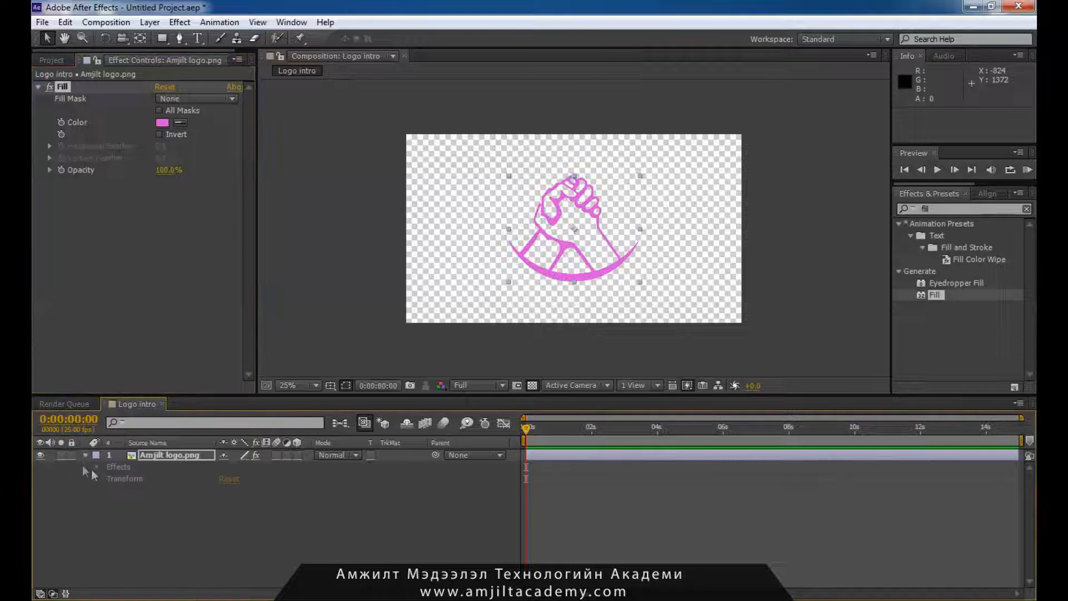
click(96, 480)
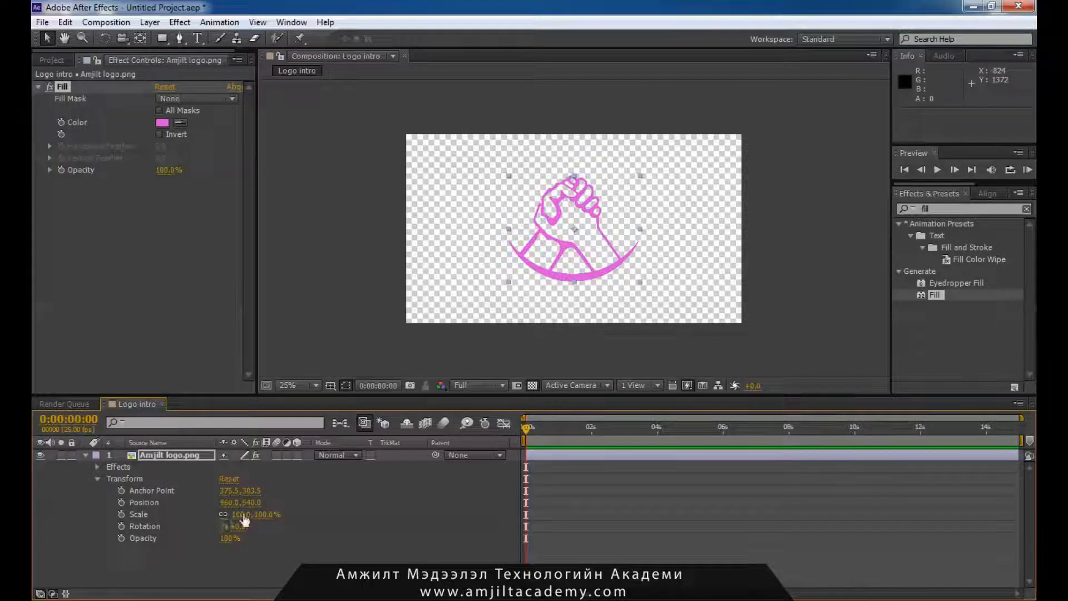
drag(240, 515, 220, 517)
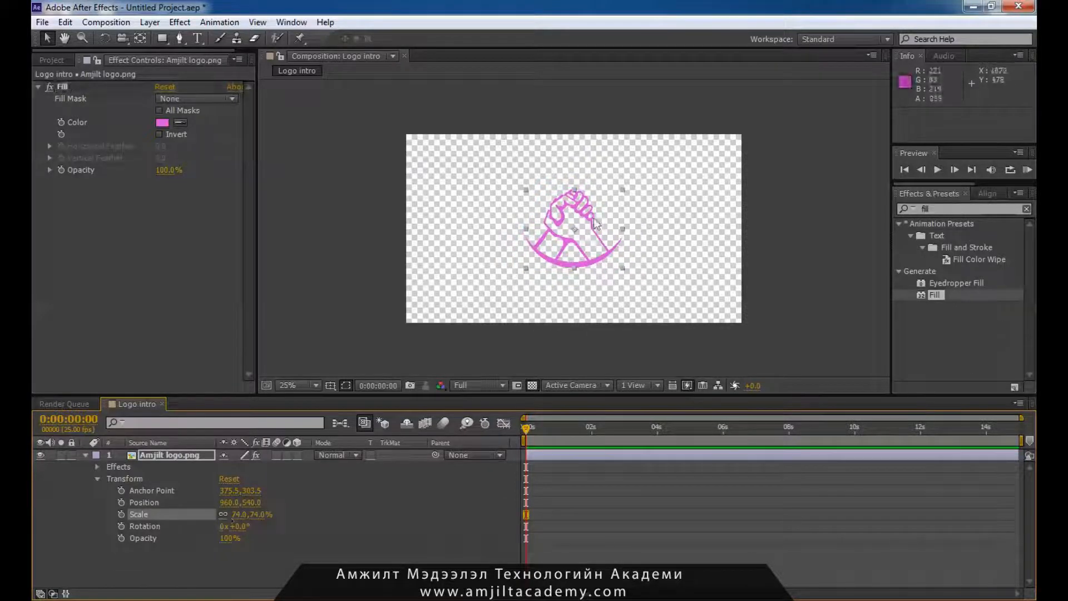
drag(560, 254, 562, 240)
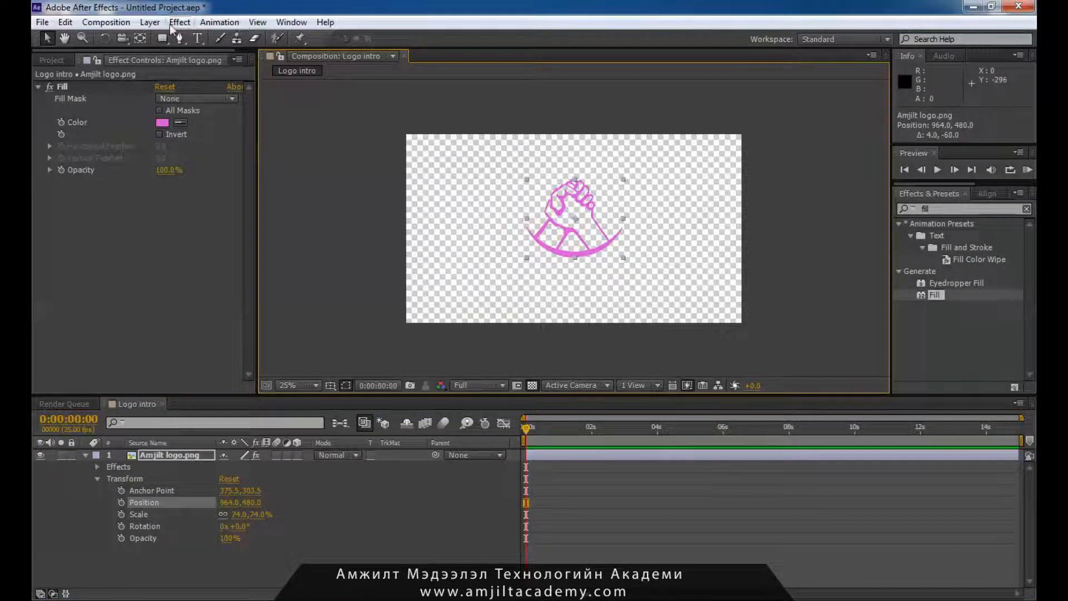
- Center the logo layer horizontally in the composition with Align, leaving its vertical position alone, and deselect it
click(291, 22)
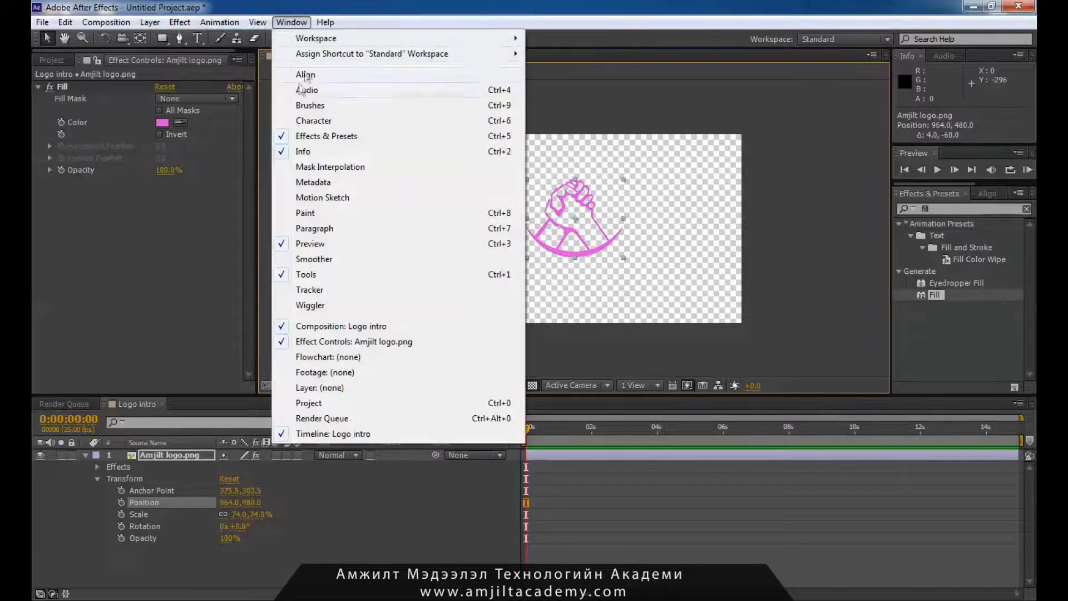
click(300, 72)
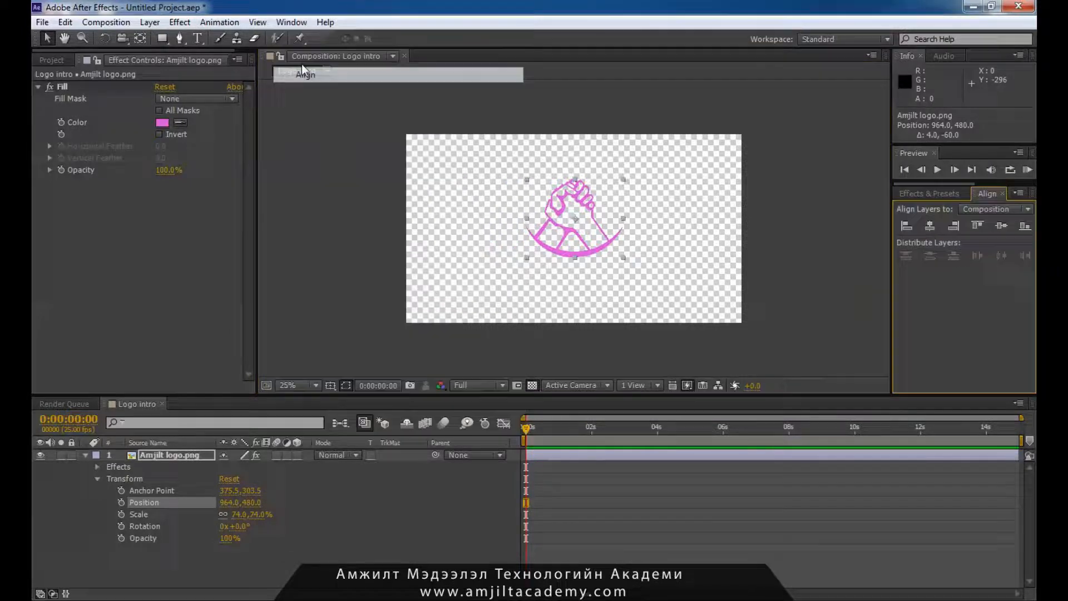
click(931, 227)
click(808, 274)
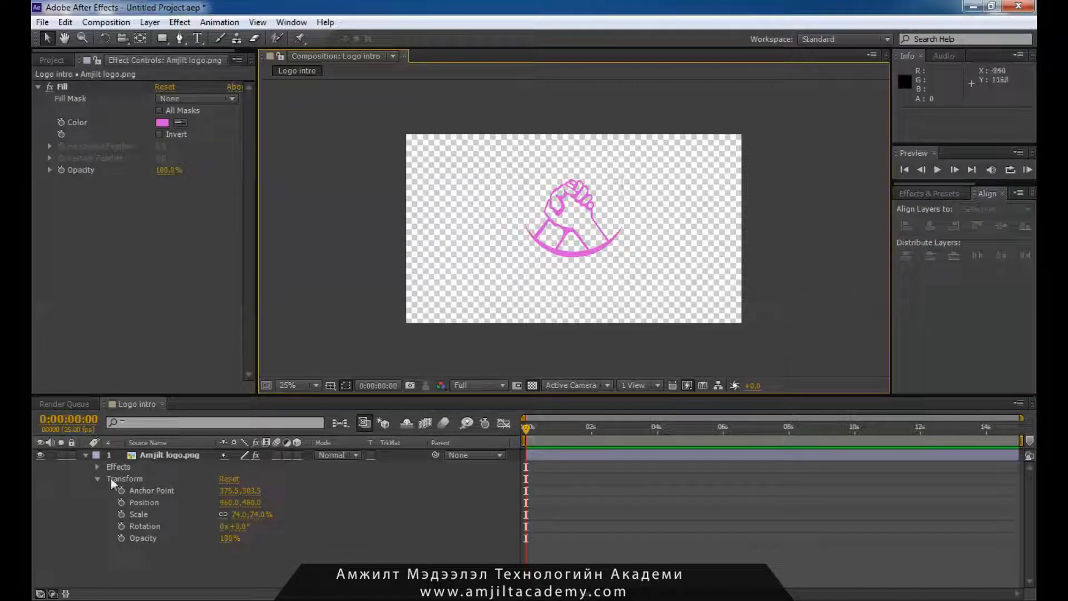
- Add a text layer below the logo reading "Амжилт Мэдээлэл технологийн Академи"
key(ctrl+t)
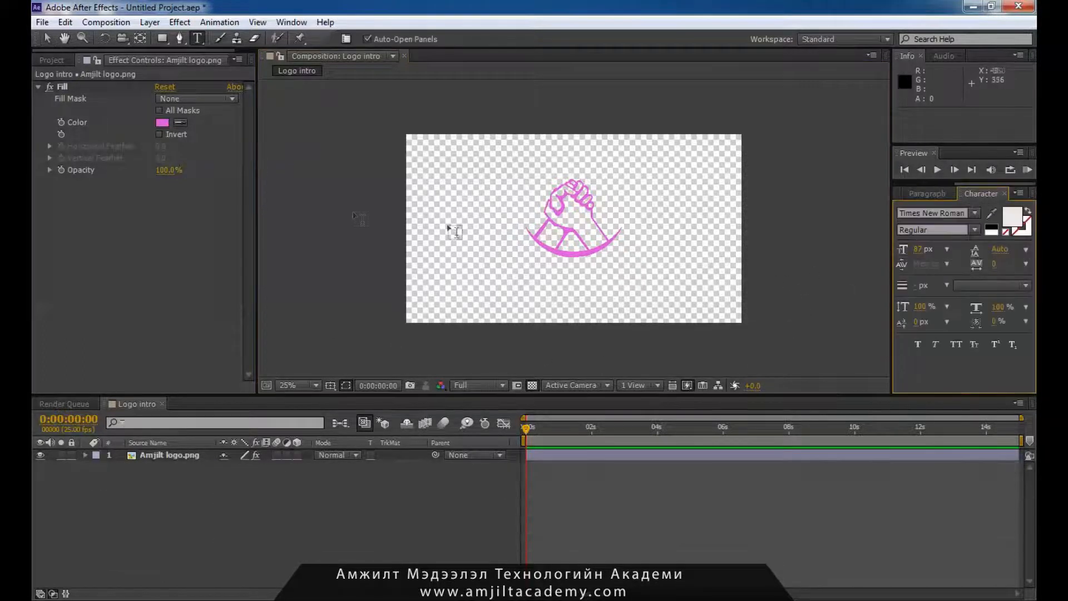
click(500, 285)
text(Am)
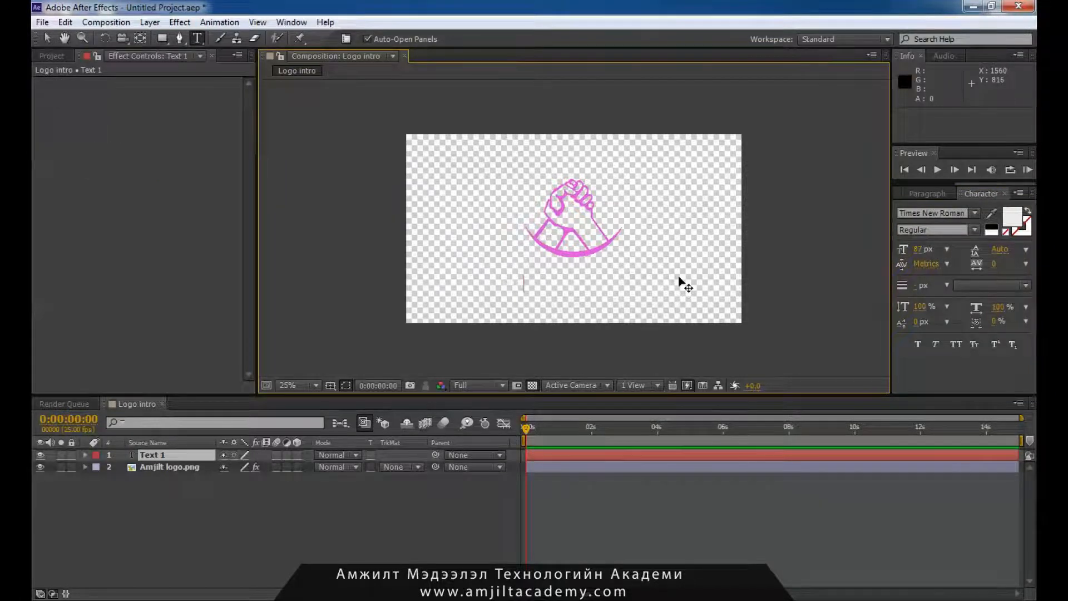
key(BackSpace)
key(BackSpace)
text(A)
text(MJIL)
text(т Мэд)
text(ээлэ)
text(л )
text(Техно)
text(л)
text(огийн Ака)
- Move the text layer beneath the logo to about 224, 868 and center it horizontally in the composition
drag(484, 282, 810, 283)
click(48, 38)
drag(557, 287, 511, 282)
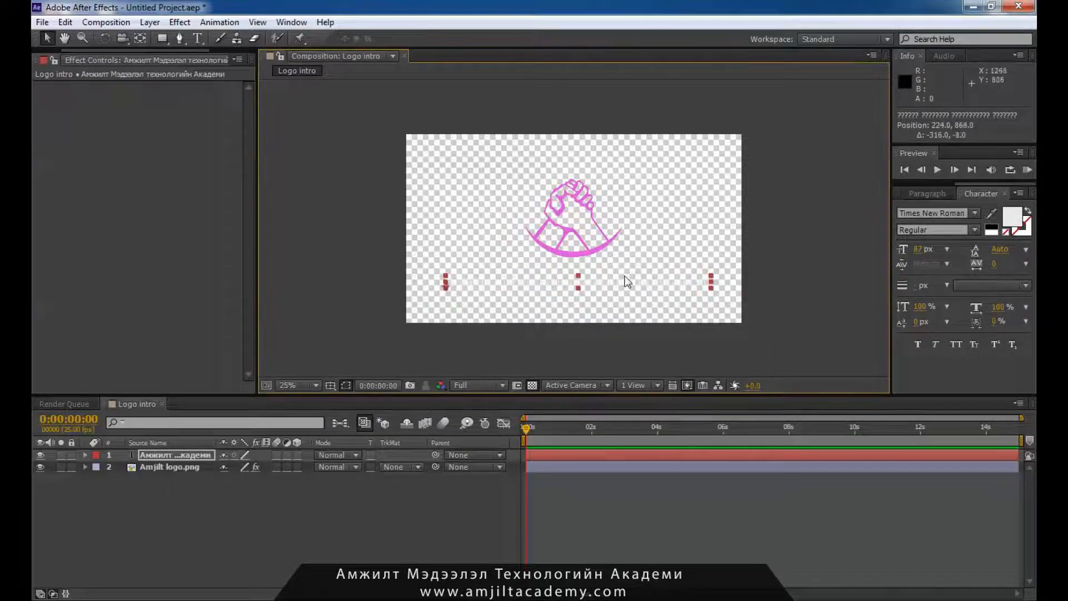
scroll(934, 195, up, 3)
click(990, 194)
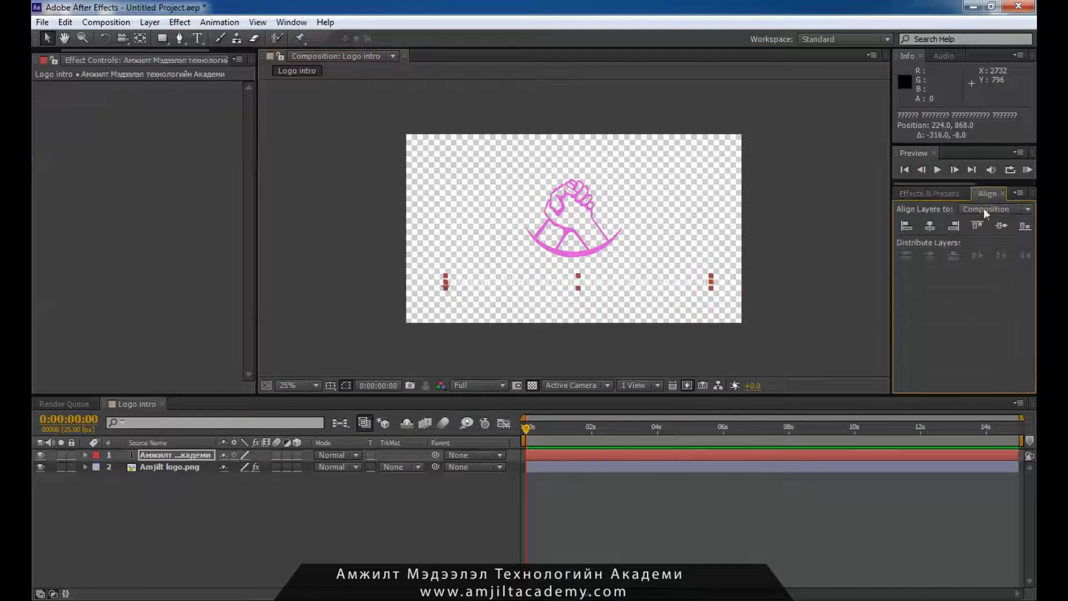
click(929, 226)
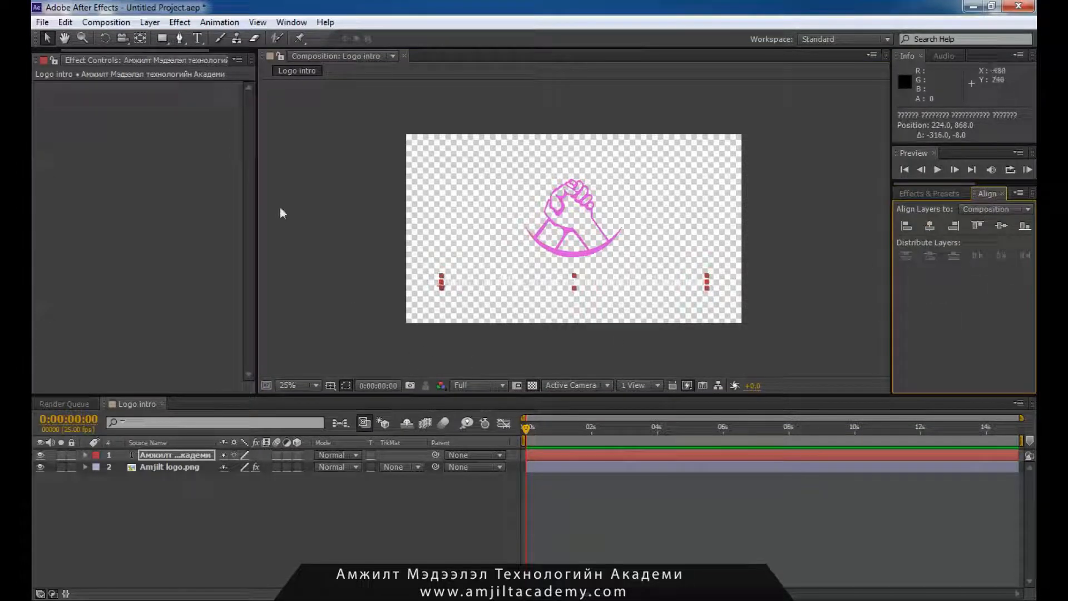
- Create a white (FFFFFF) solid layer at composition size and place it beneath the text and logo layers
click(149, 25)
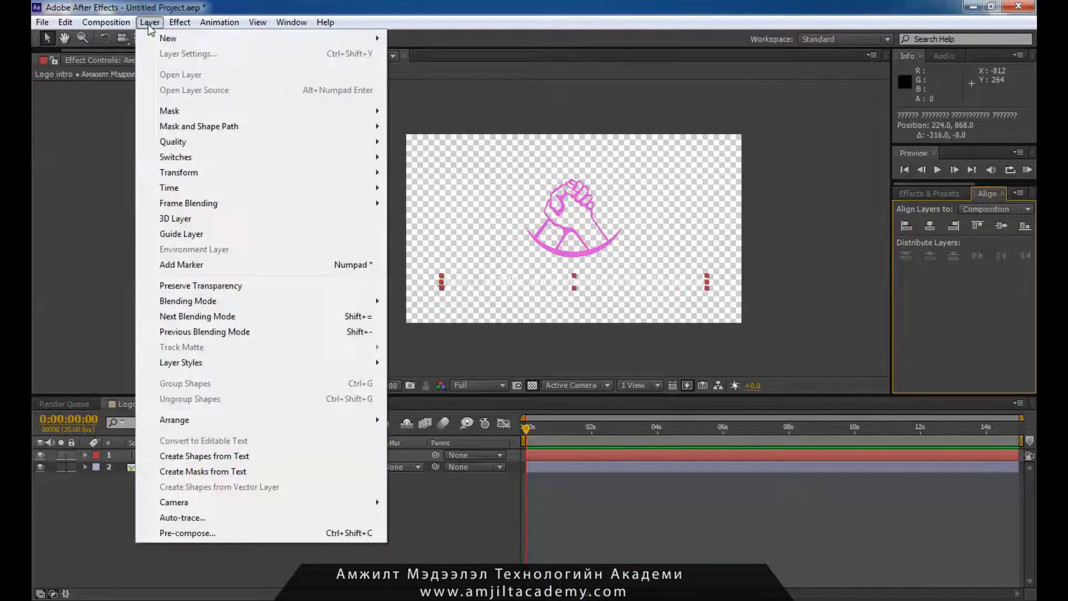
mouse_move(222, 39)
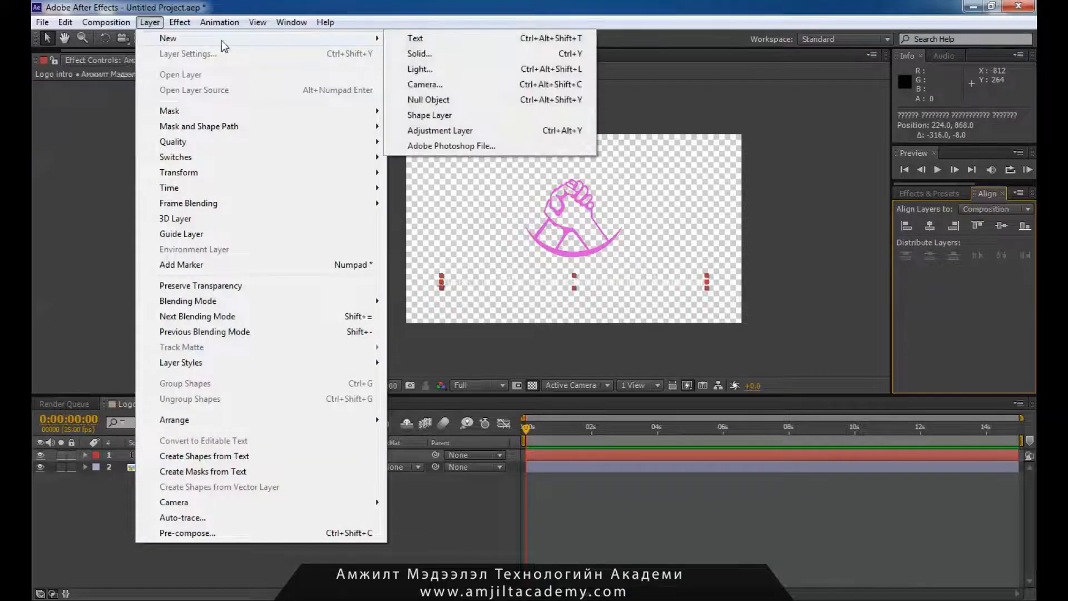
click(442, 54)
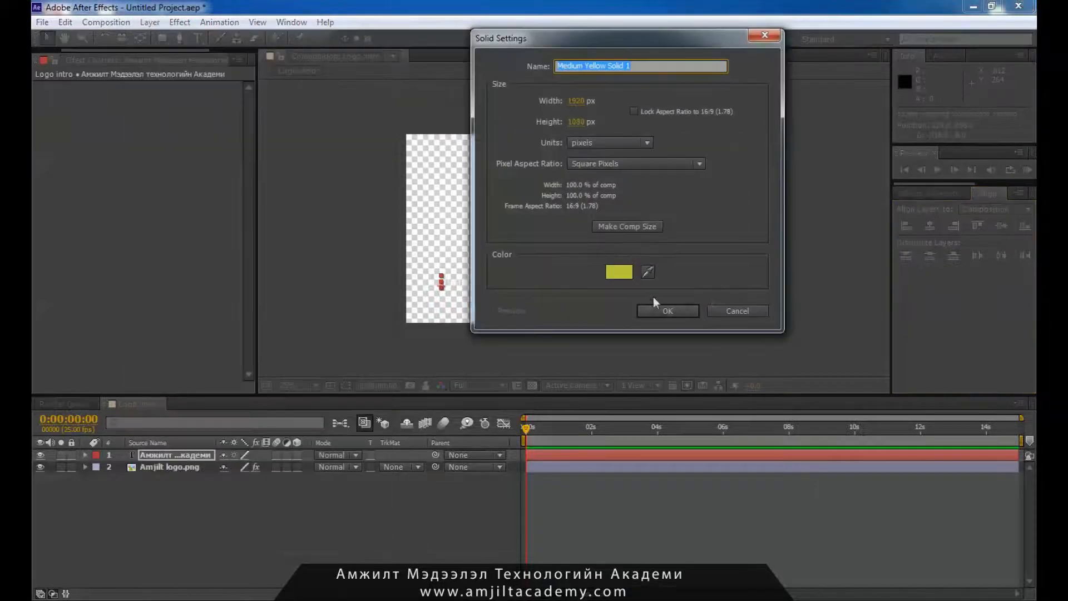
click(615, 266)
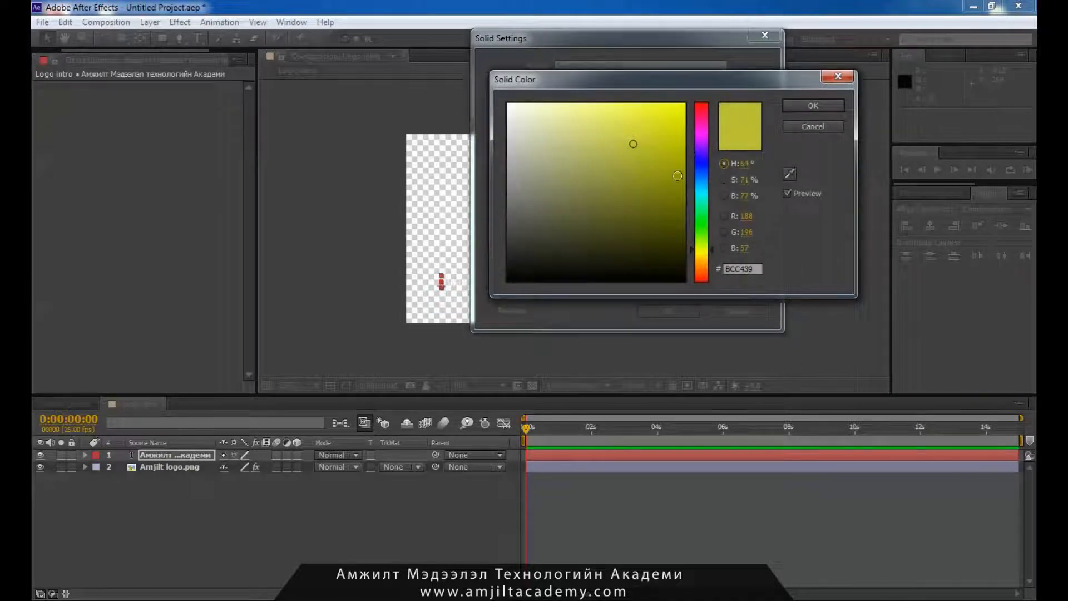
drag(550, 120, 506, 102)
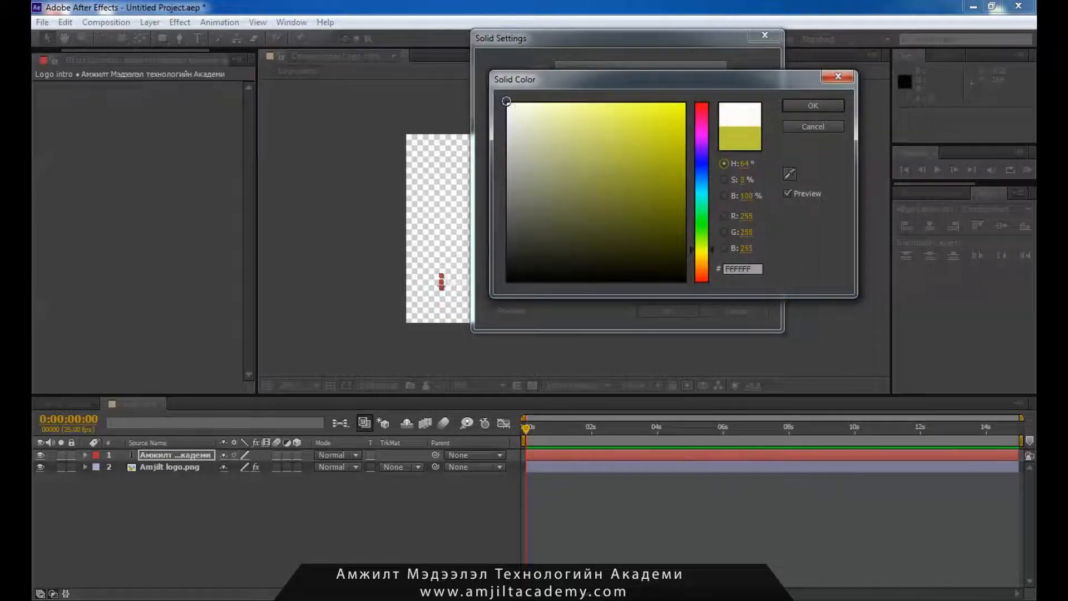
click(816, 106)
click(668, 311)
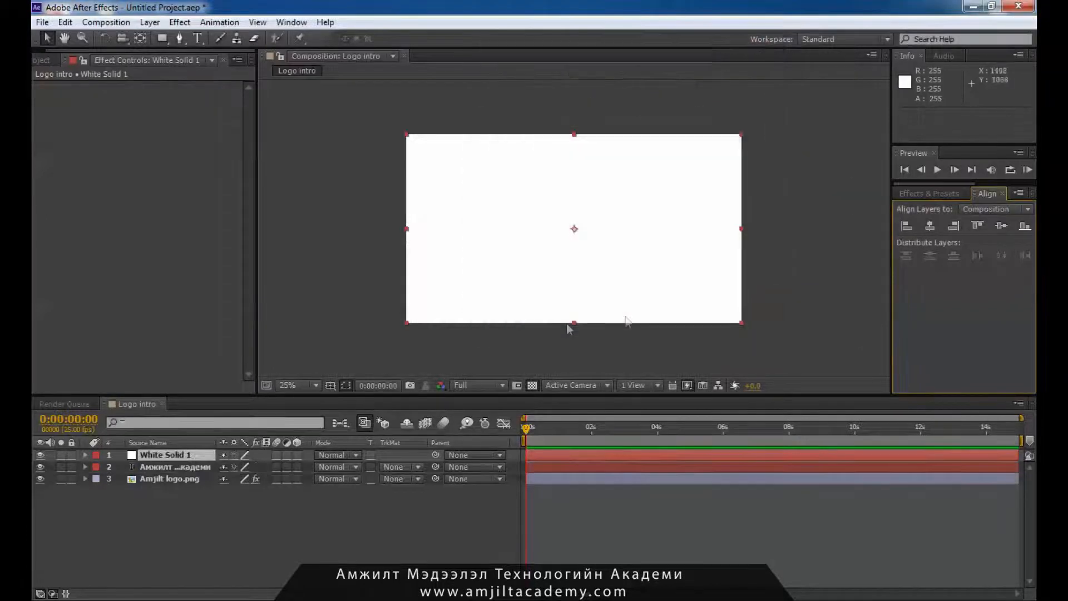
drag(162, 456, 153, 487)
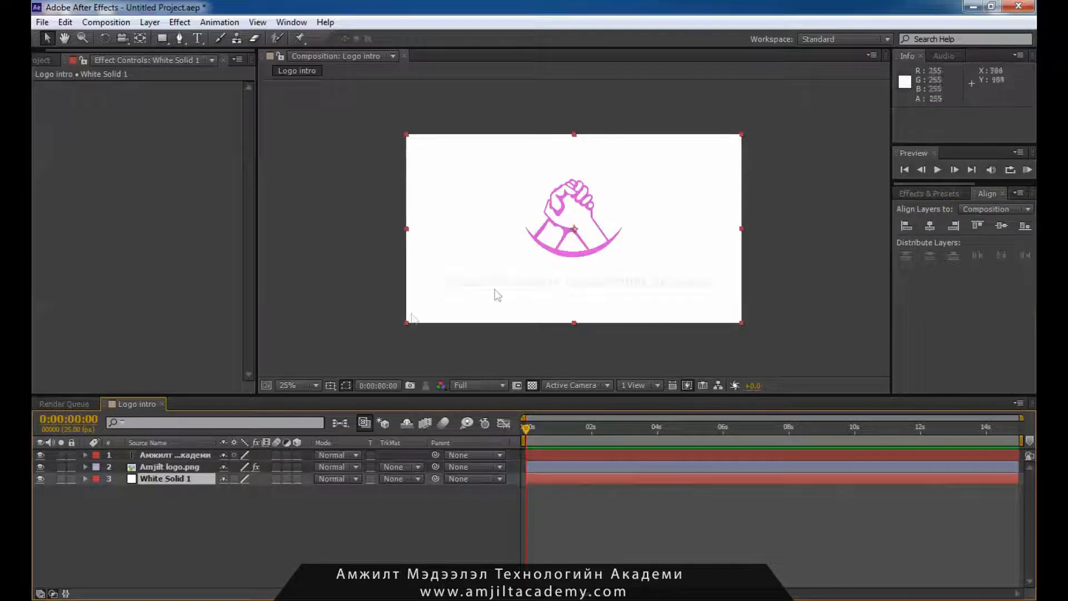
- Recolor the title text to the logo's pink (DD53DB) by sampling the color from the logo
click(160, 455)
double_click(160, 455)
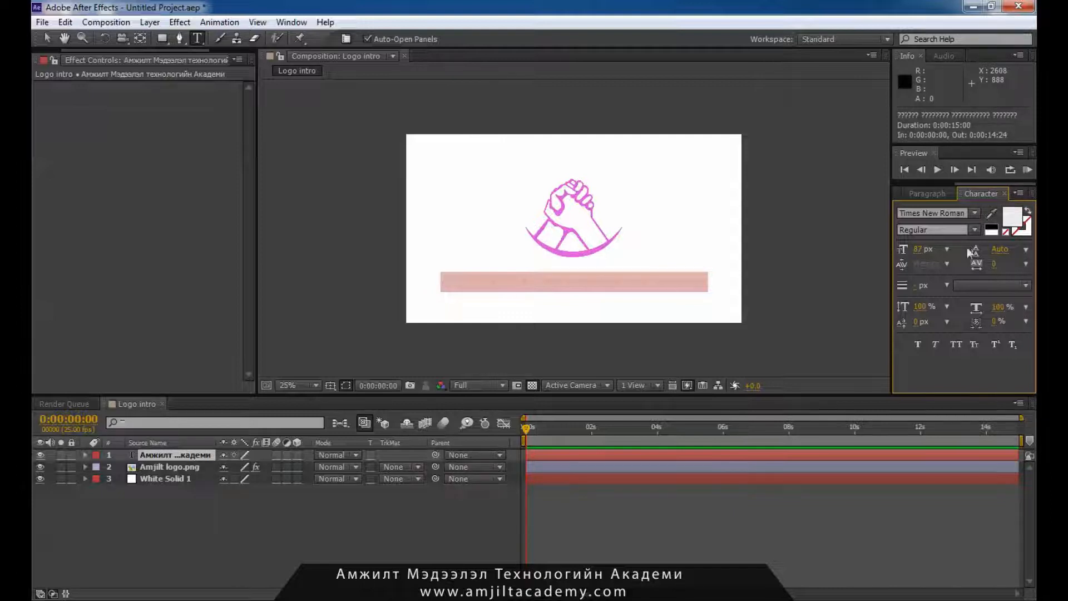
click(1010, 220)
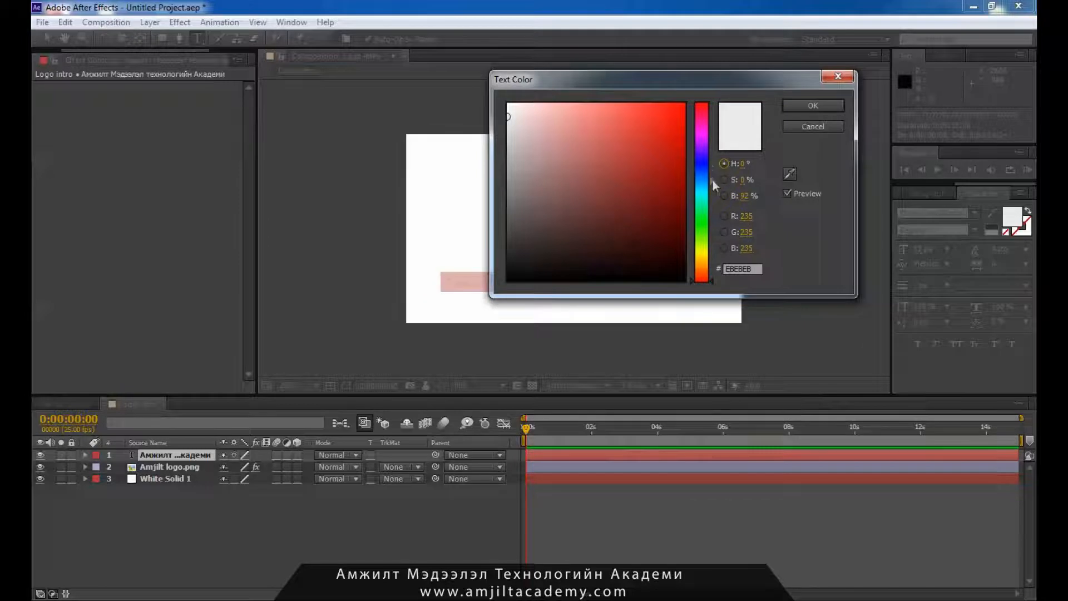
drag(715, 83, 908, 88)
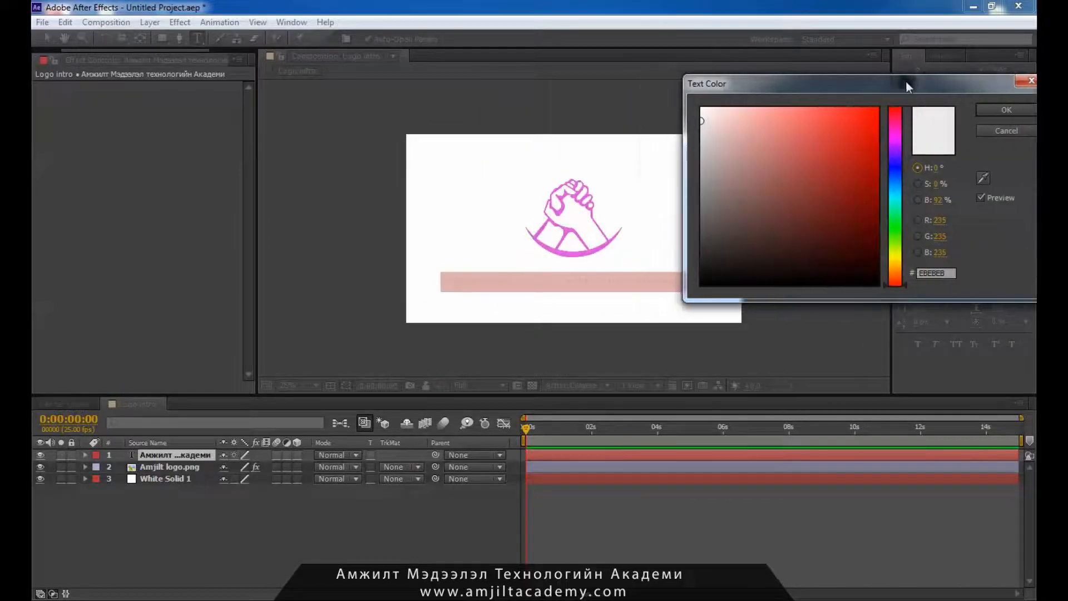
click(983, 179)
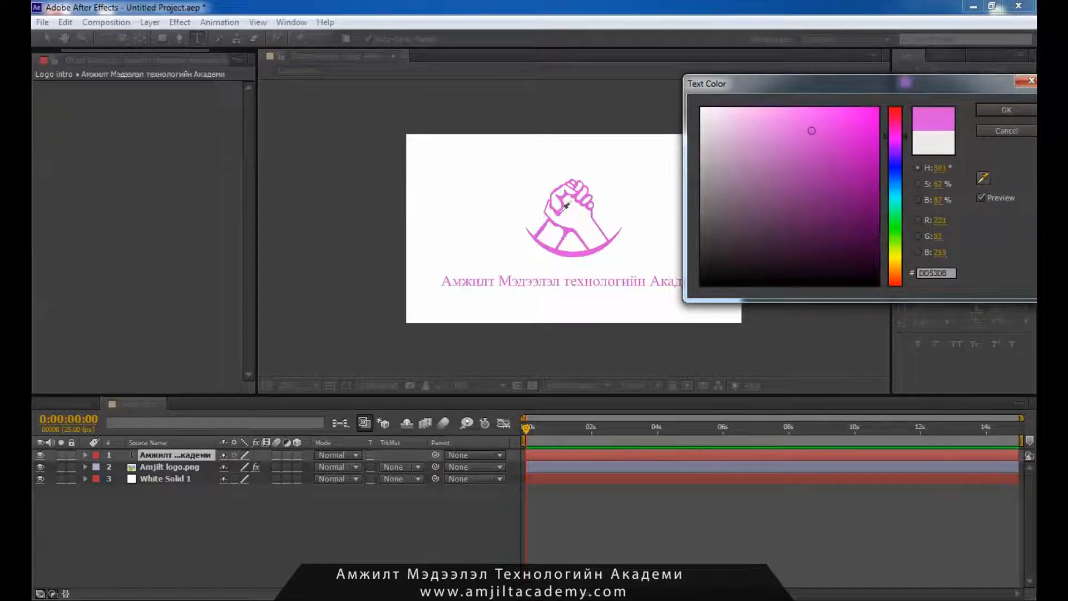
click(1005, 112)
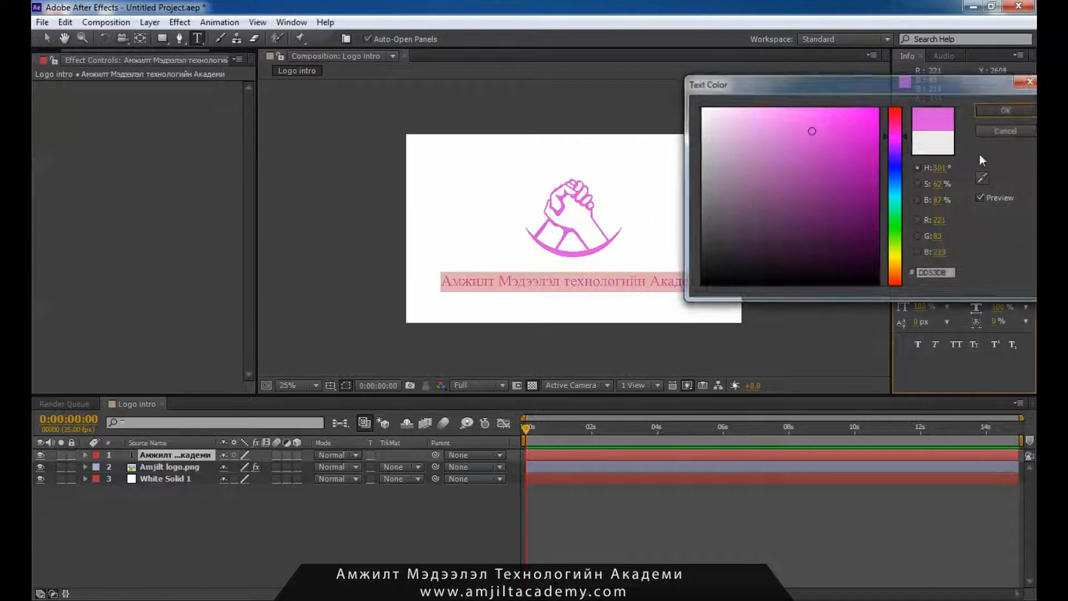
- Reduce the title text's font size so it spans about two-thirds of the composition's width
drag(709, 281, 427, 275)
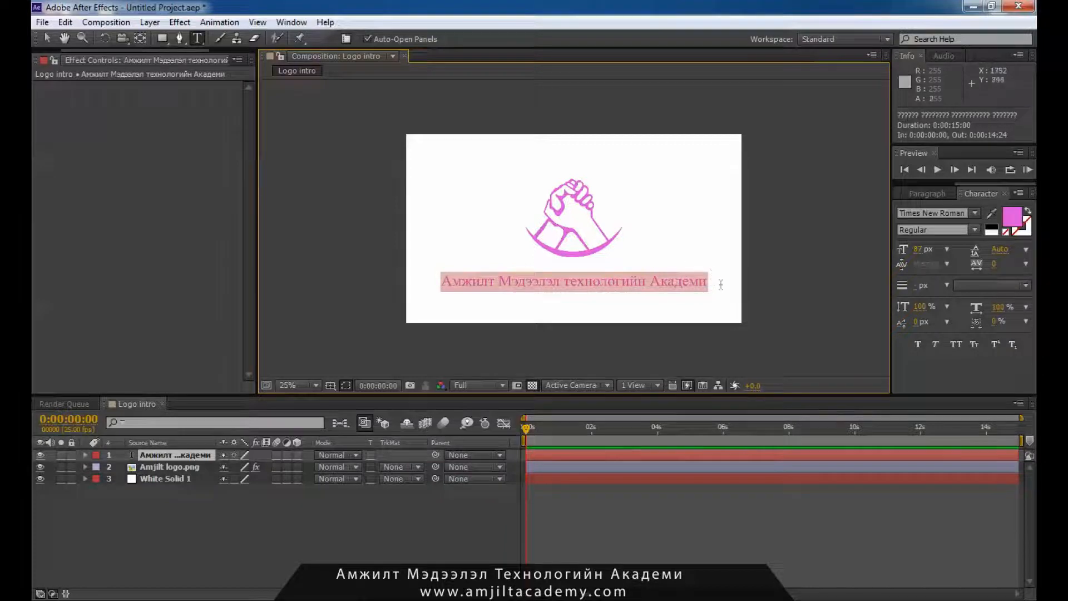
click(918, 249)
drag(917, 249, 913, 251)
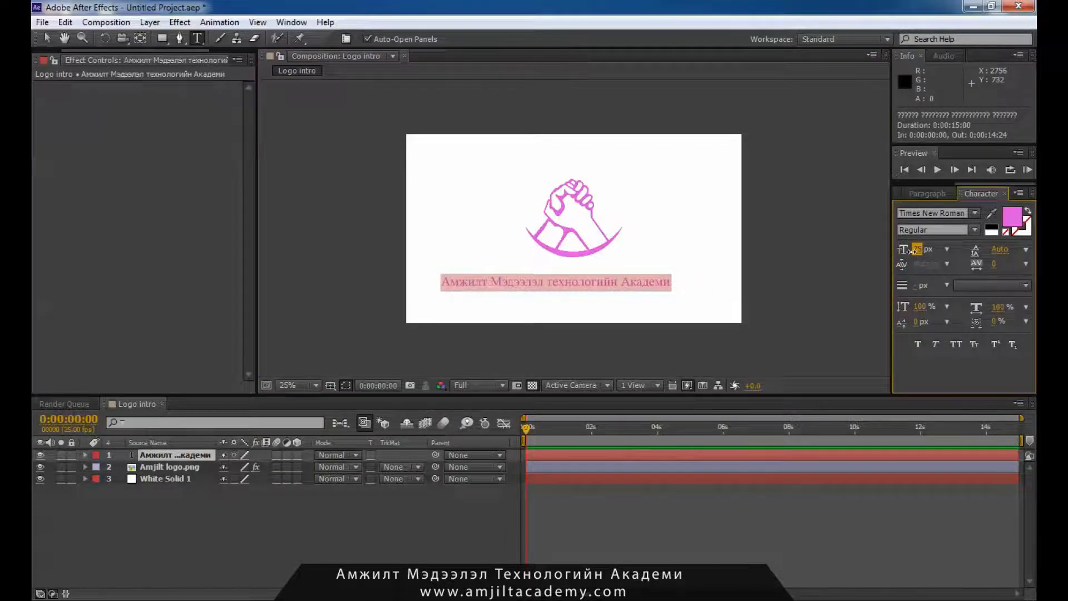
- Center the resized title text horizontally in the composition with Align and return to the Selection tool
scroll(931, 193, up, 1)
scroll(931, 194, down, 1)
scroll(932, 194, up, 3)
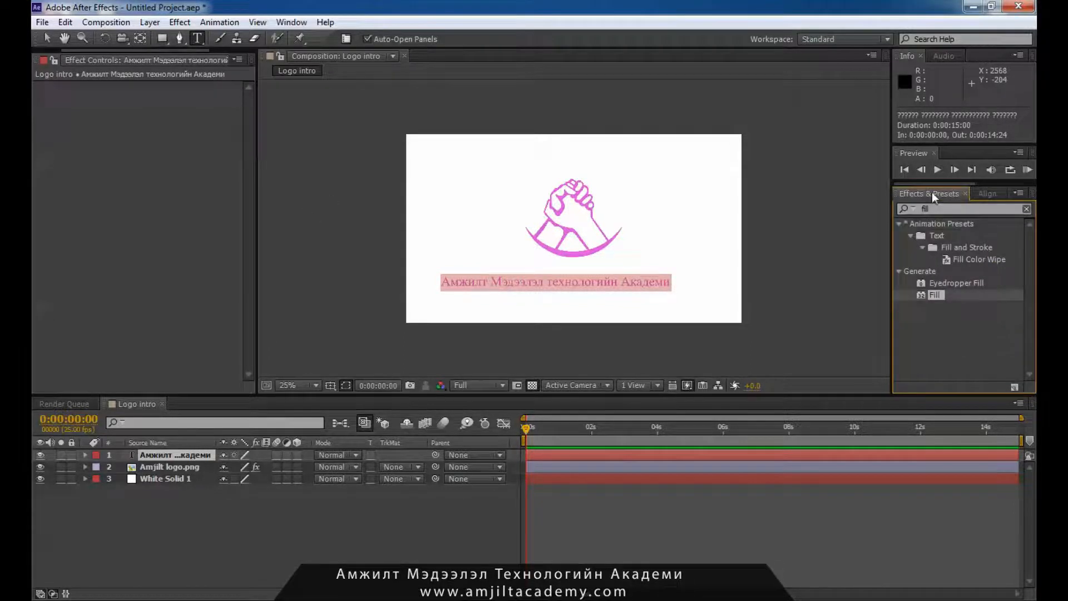
click(987, 193)
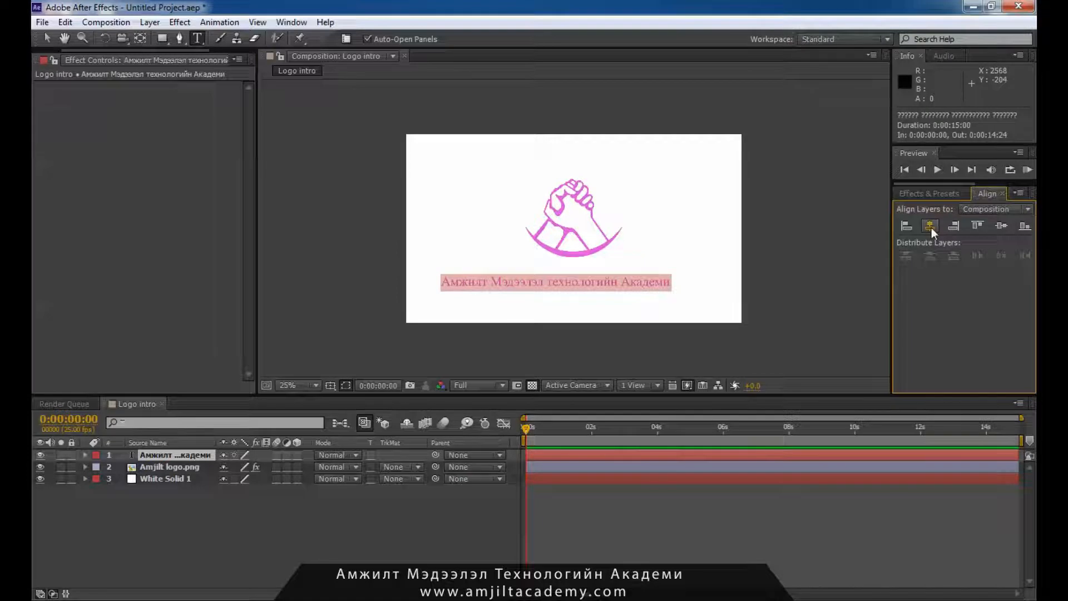
click(930, 226)
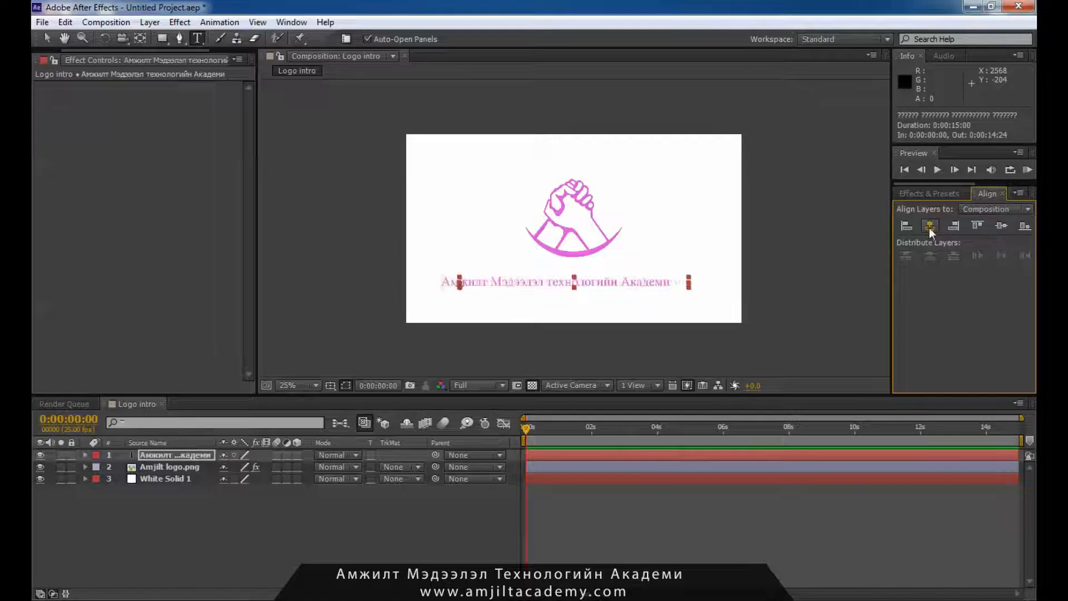
click(47, 38)
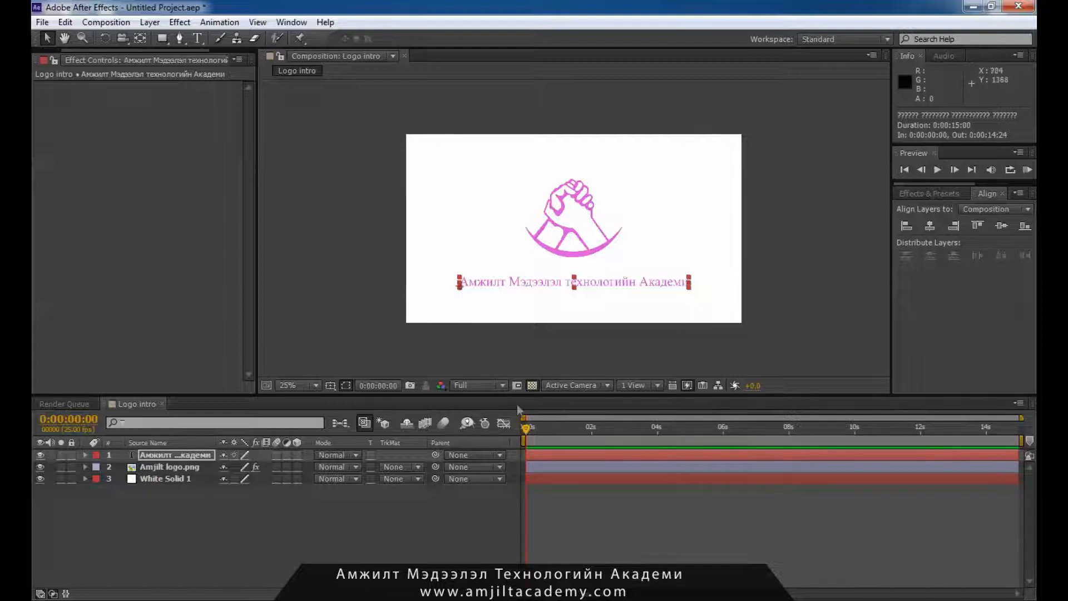
- Reveal the logo layer's transform properties and add a Scale keyframe of 74% at 0:00:01:11
click(138, 470)
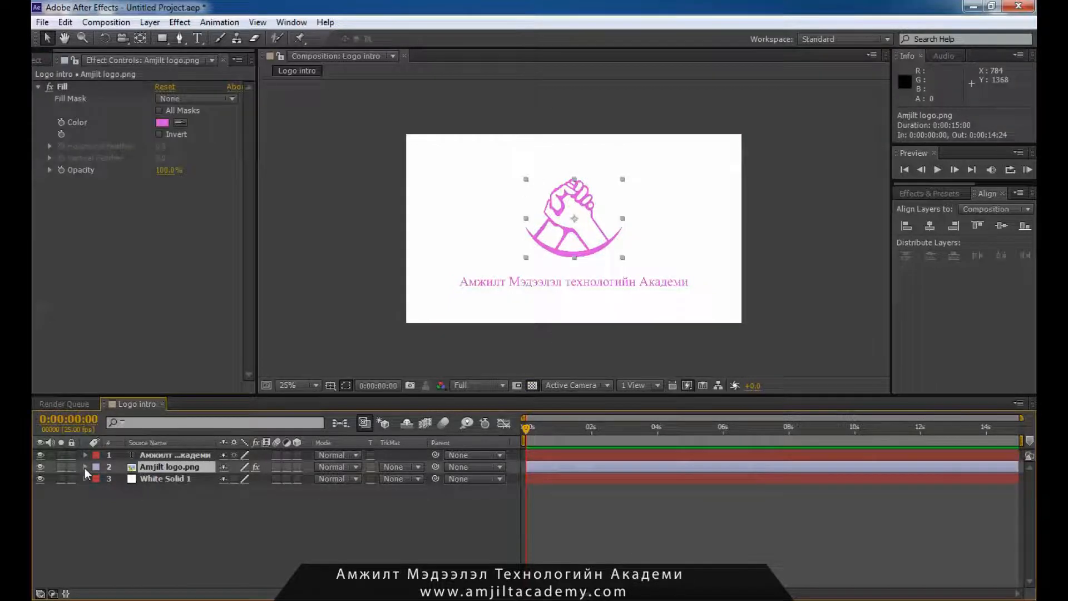
click(84, 467)
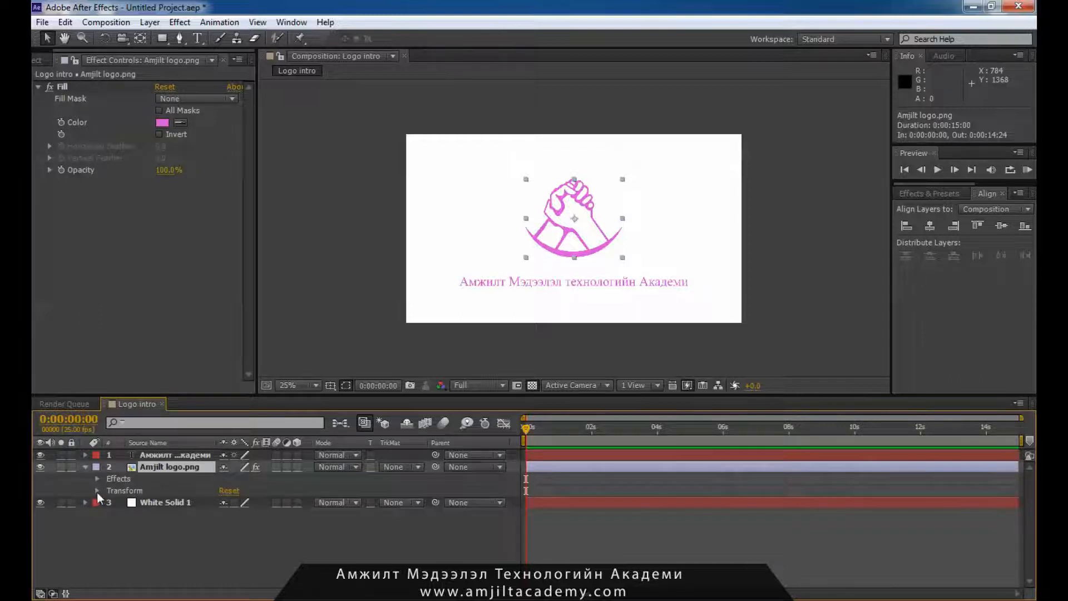
click(97, 491)
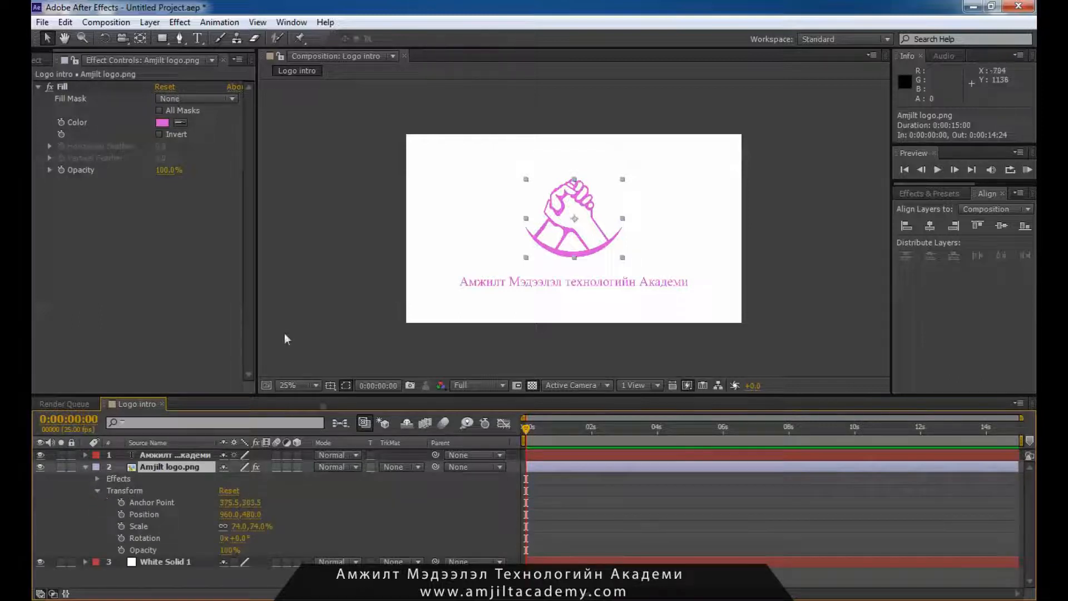
mouse_move(542, 426)
mouse_down()
mouse_move(562, 427)
mouse_move(526, 426)
mouse_up()
drag(1021, 418, 900, 417)
drag(561, 427, 596, 436)
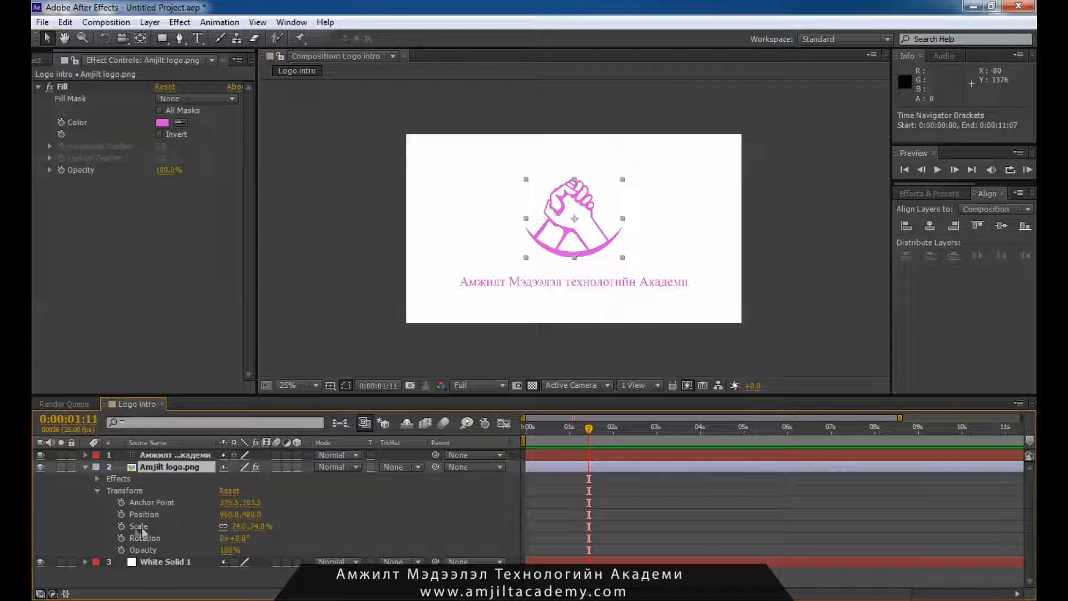
click(122, 526)
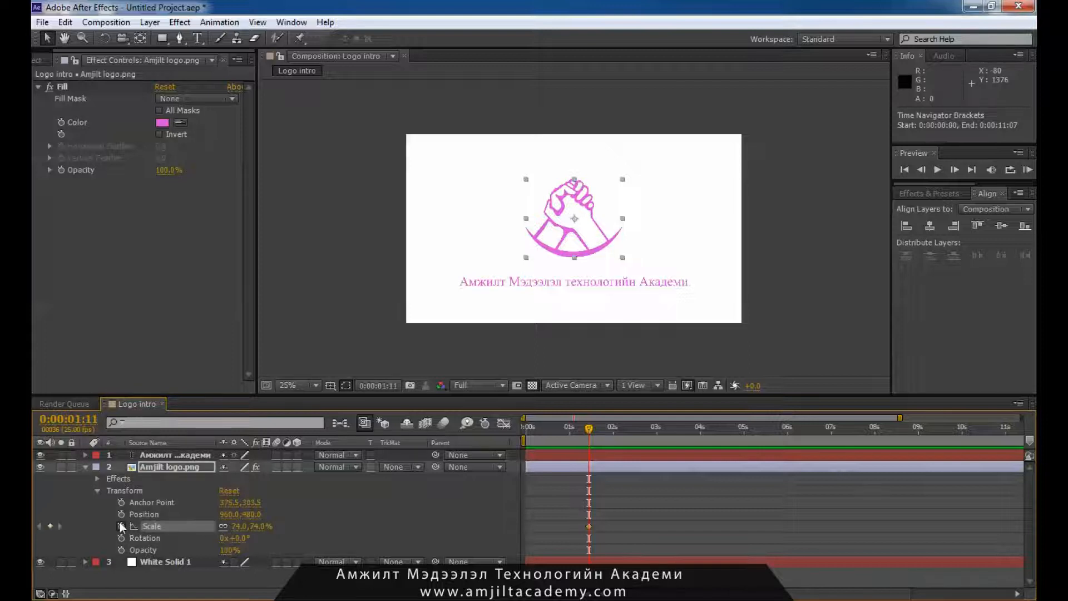
- Keyframe the logo's Scale at 340% at 0:00:00:00 and scrub through the shrinking animation
drag(589, 429, 531, 432)
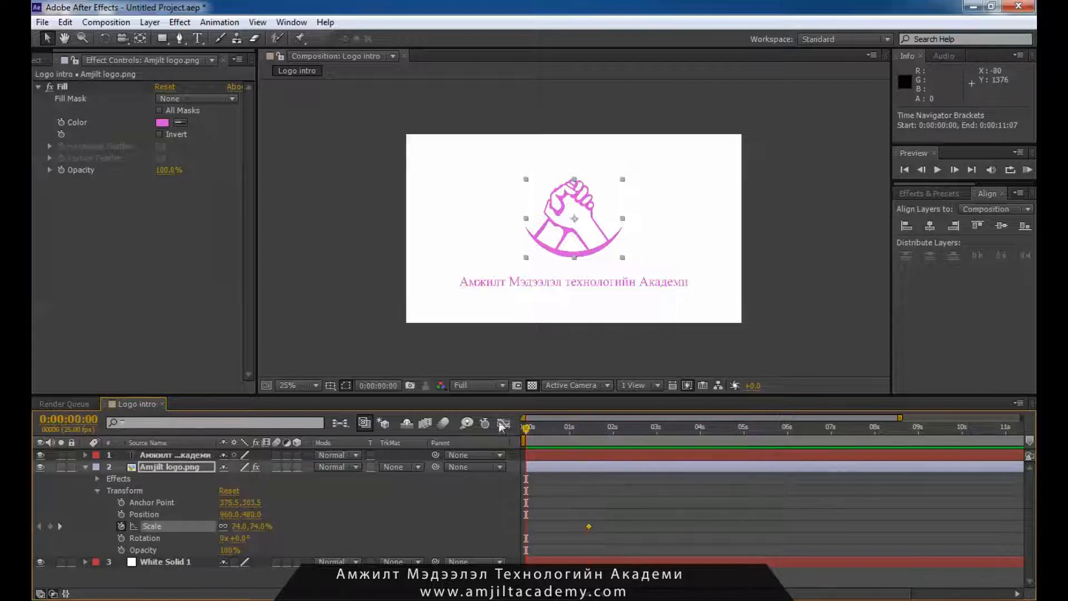
drag(238, 526, 467, 518)
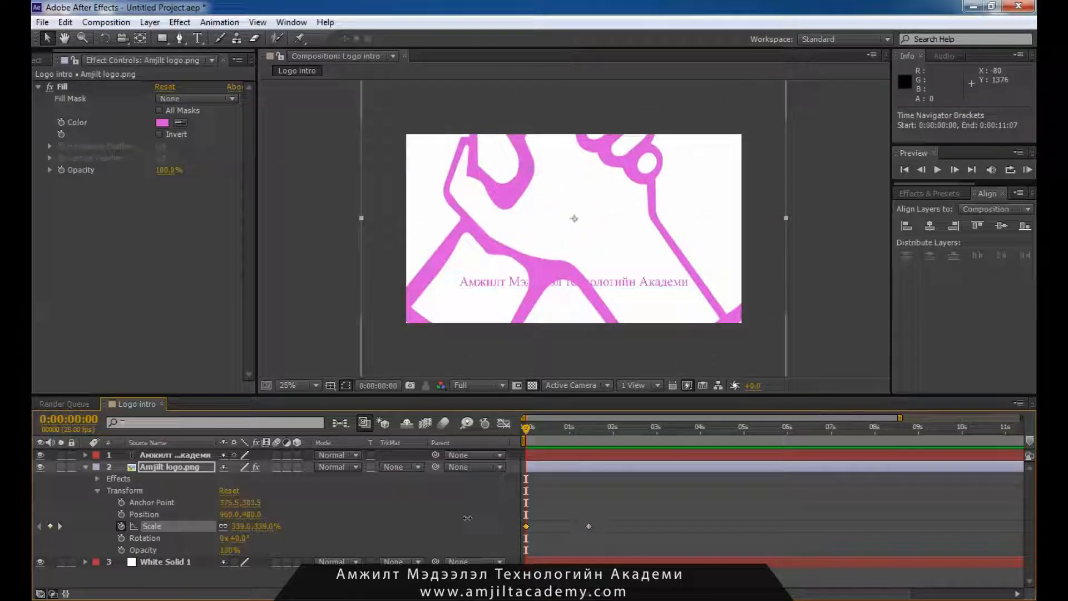
drag(272, 529, 327, 523)
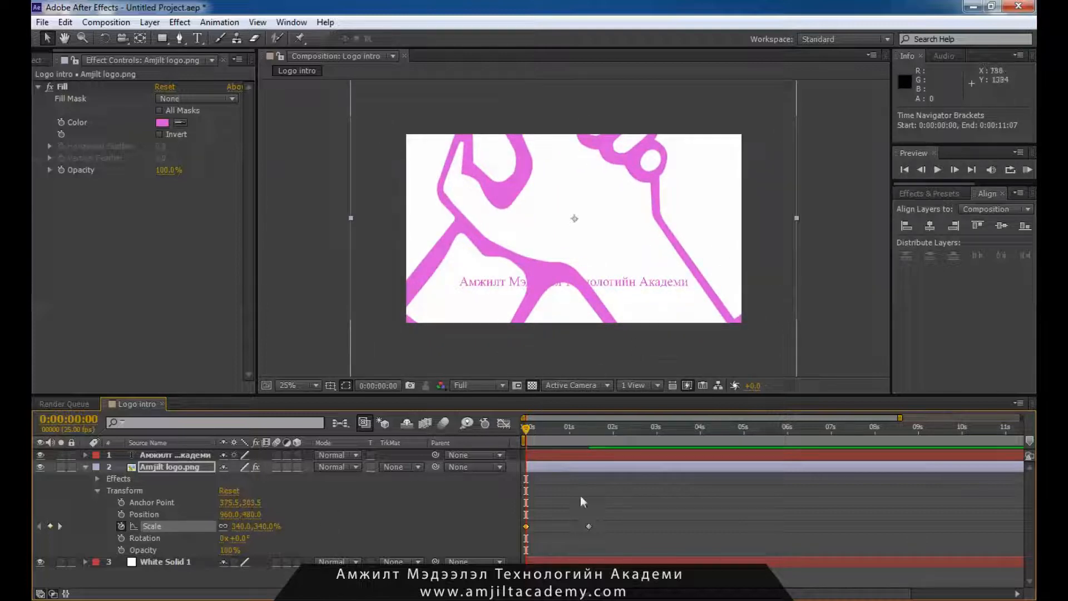
mouse_move(527, 433)
mouse_down()
mouse_move(573, 433)
mouse_move(526, 431)
mouse_up()
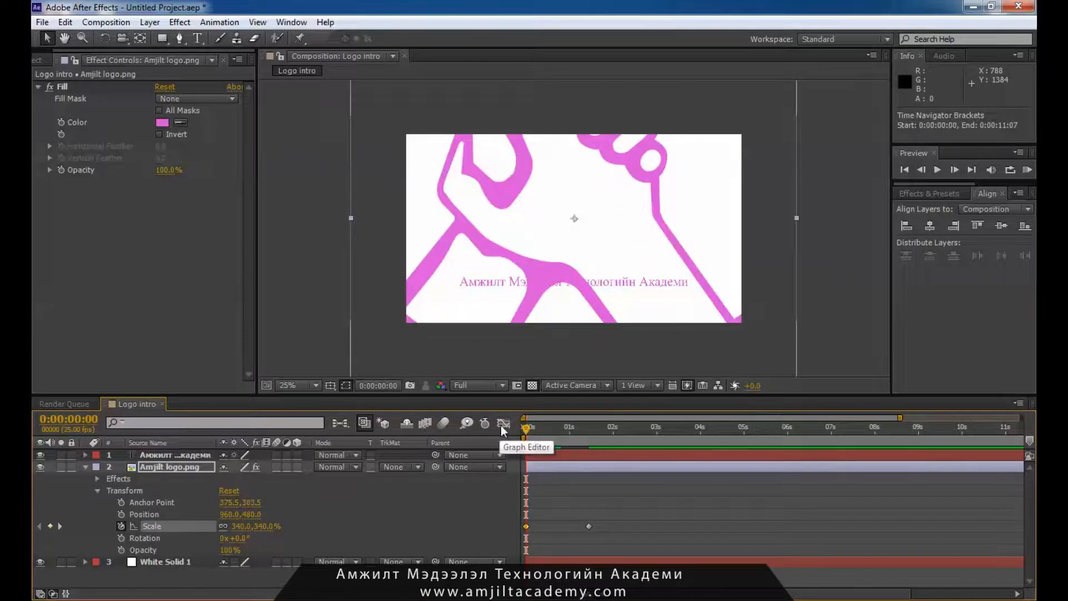
drag(662, 435, 522, 438)
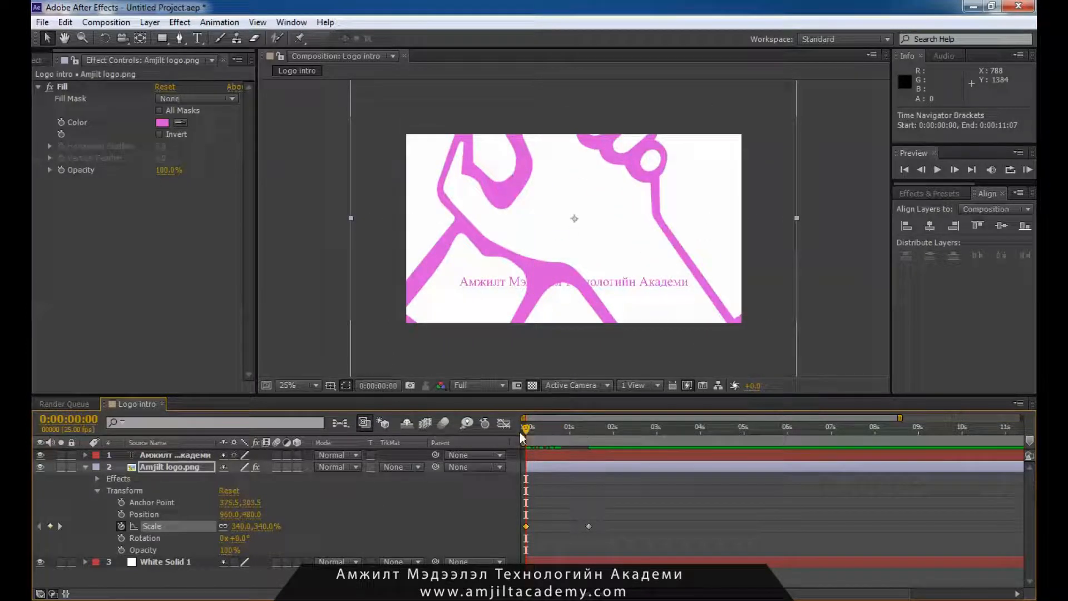
- Add an Opacity keyframe of 0% to the logo layer at 0:00:00:00
click(120, 549)
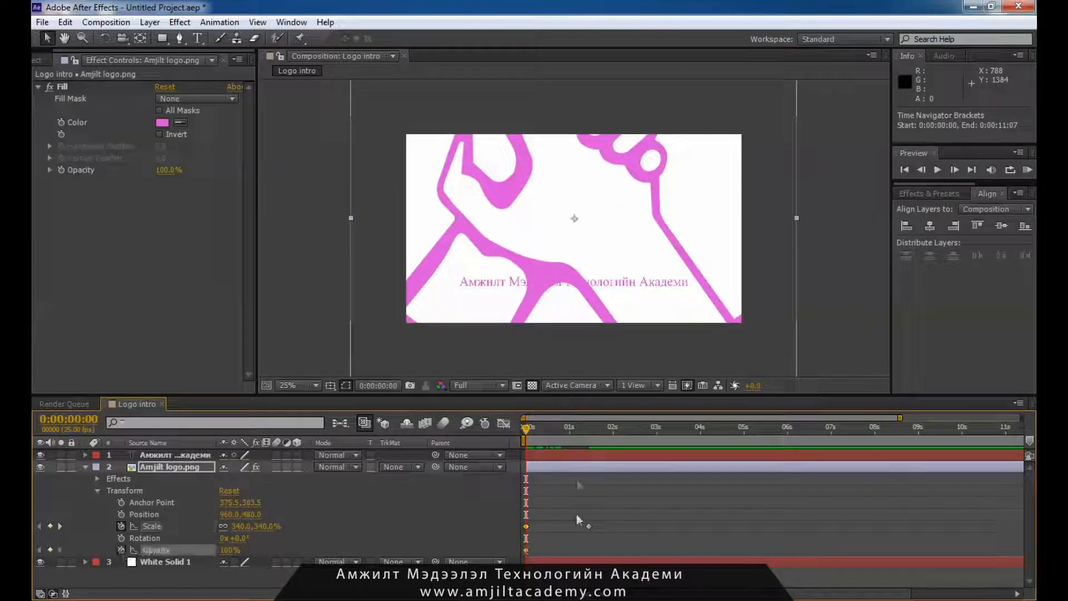
mouse_move(526, 431)
mouse_down()
mouse_move(536, 427)
mouse_move(509, 429)
mouse_up()
click(231, 550)
text(0)
key(Return)
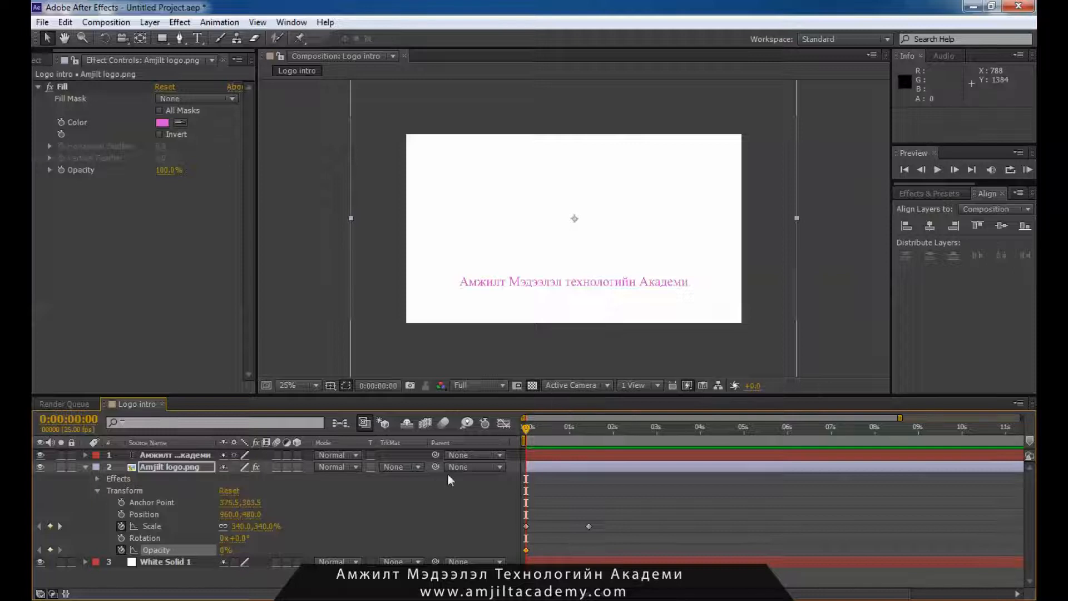
- Keyframe the logo's Opacity at 100% at 0:00:01:11 and play back the scale and fade-in animation
drag(539, 429, 592, 438)
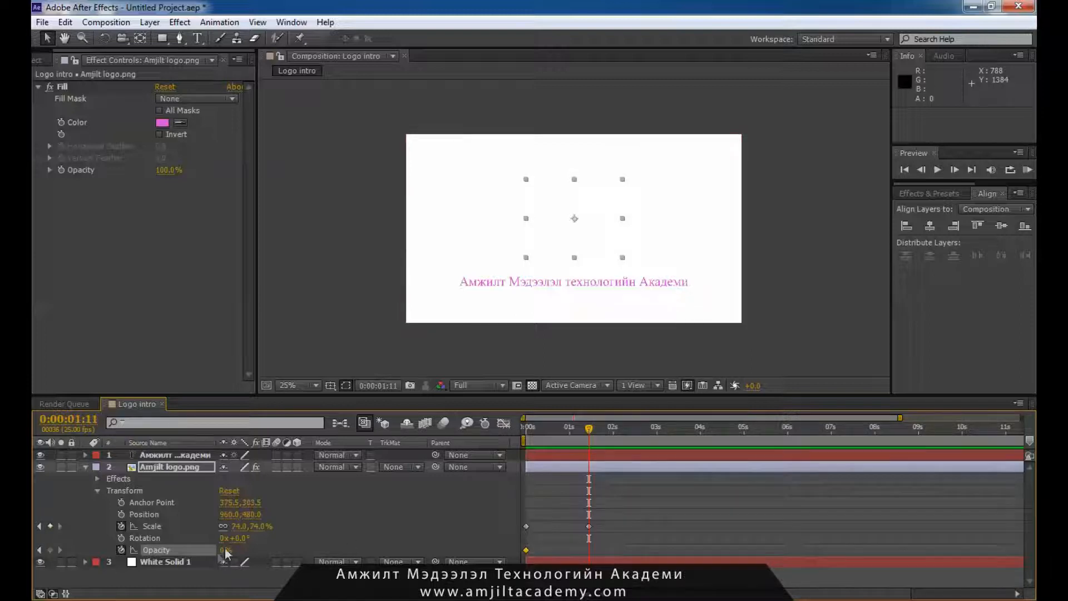
click(225, 550)
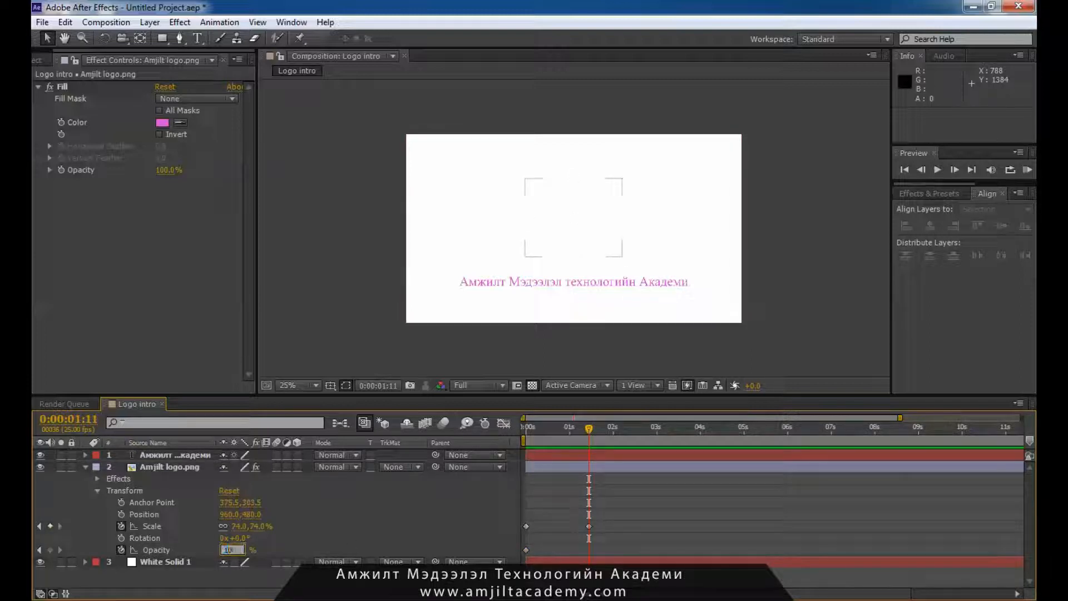
key(Return)
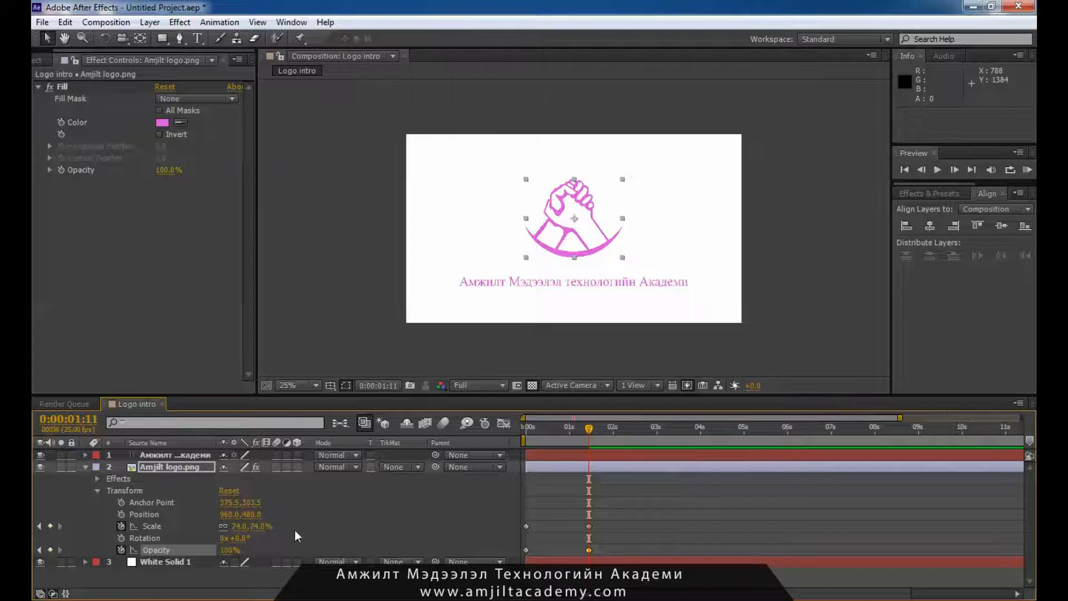
key(space)
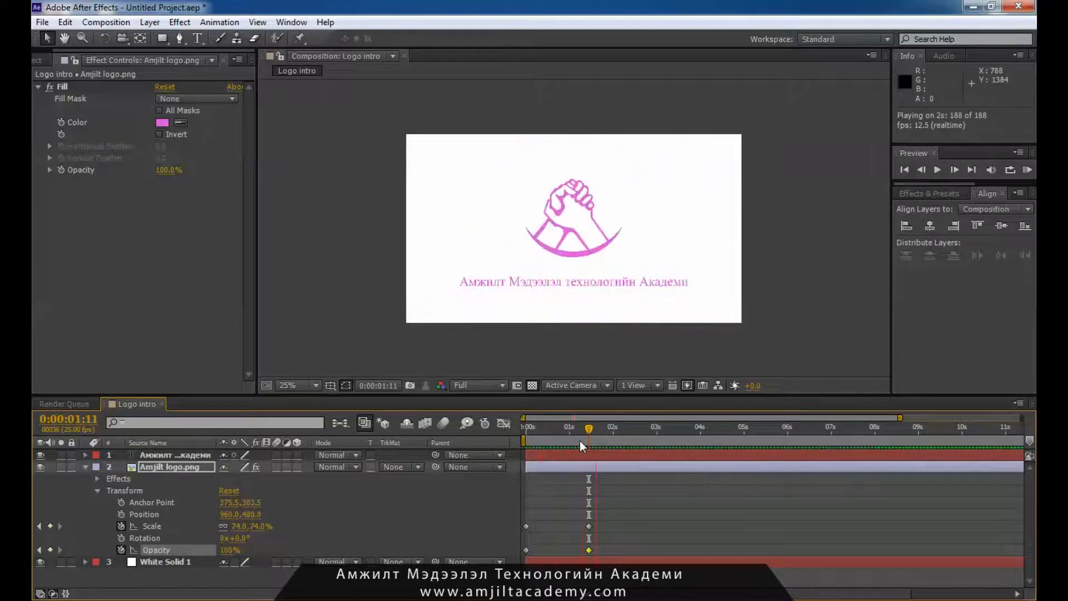
mouse_move(586, 425)
mouse_down()
mouse_move(525, 444)
mouse_move(586, 438)
mouse_up()
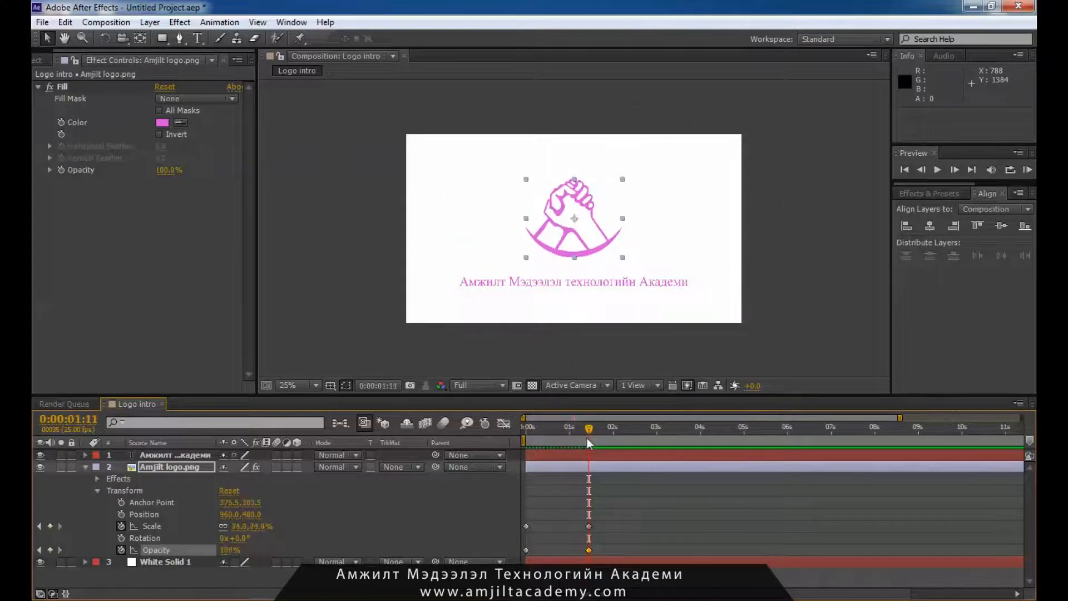
- Search the effects and presets for "type" and apply the Typewriter text preset to the title layer at 0:00:01:11
click(499, 284)
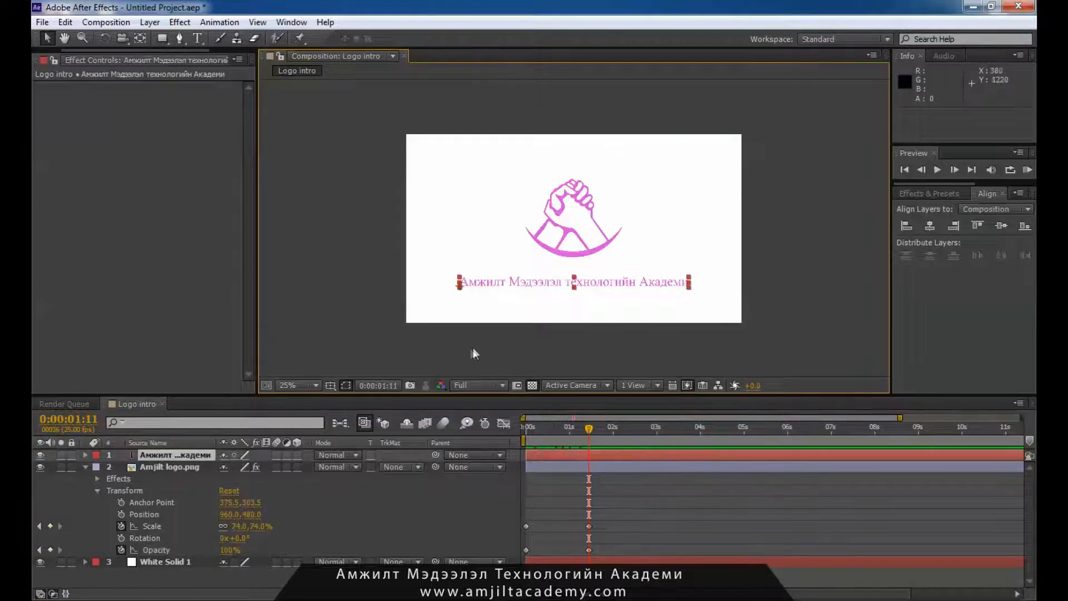
click(162, 457)
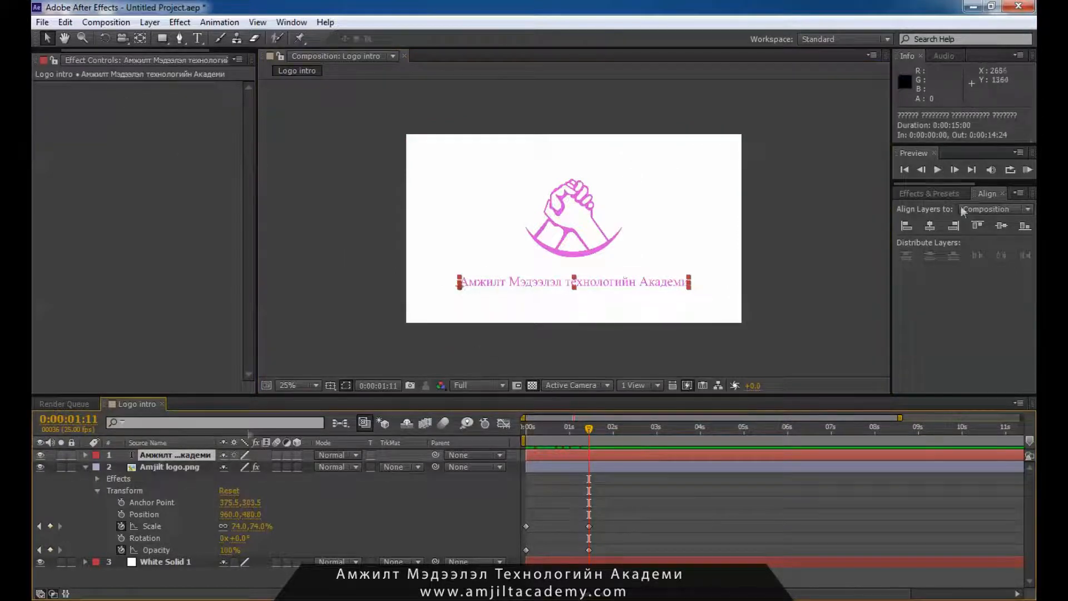
click(927, 193)
click(904, 211)
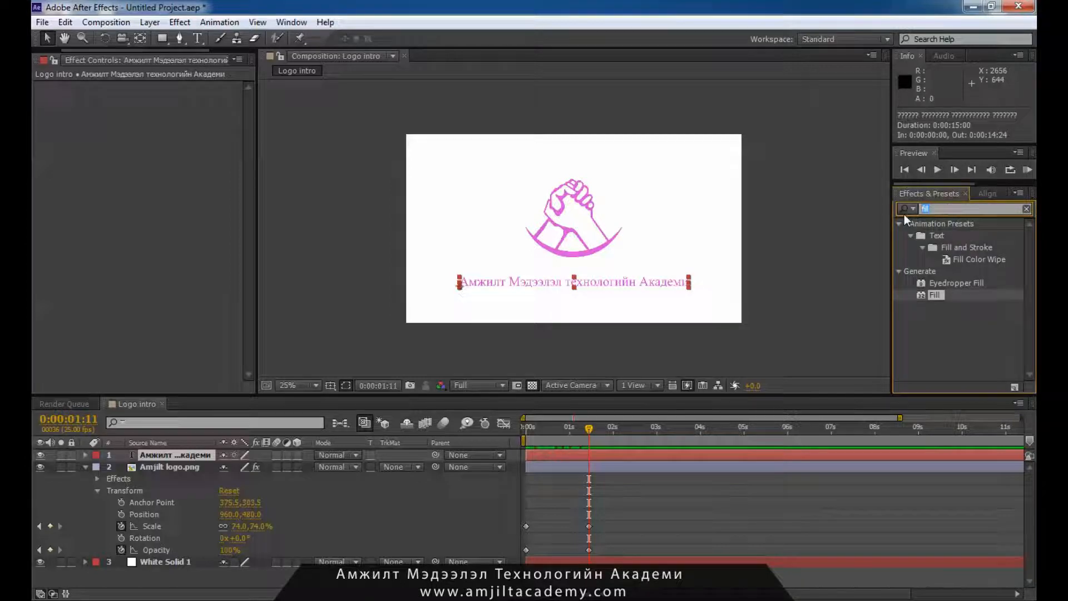
text(ёё)
key(BackSpace)
key(BackSpace)
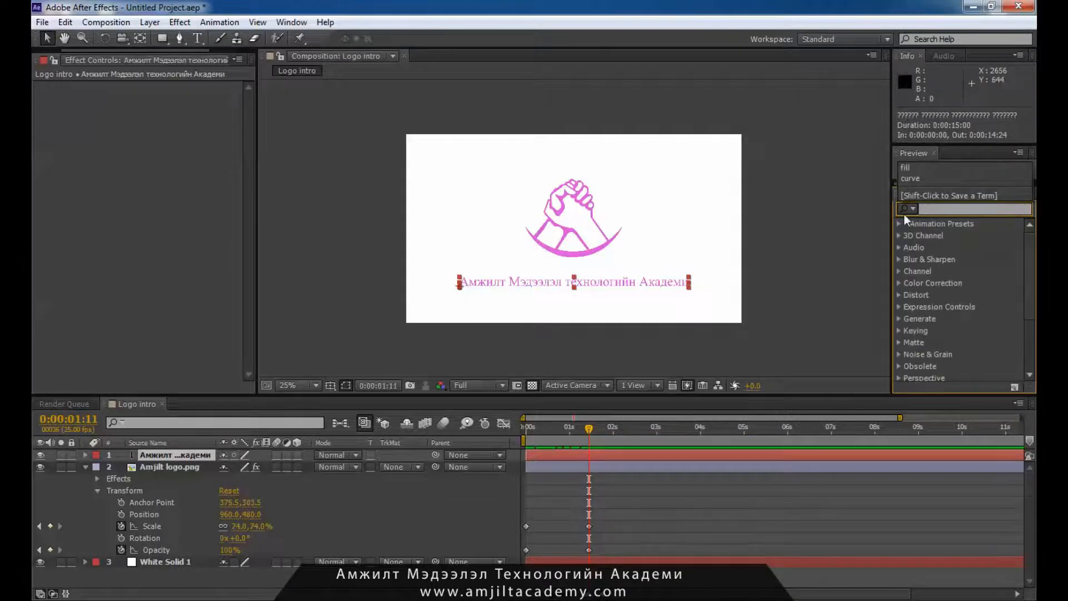
text(type)
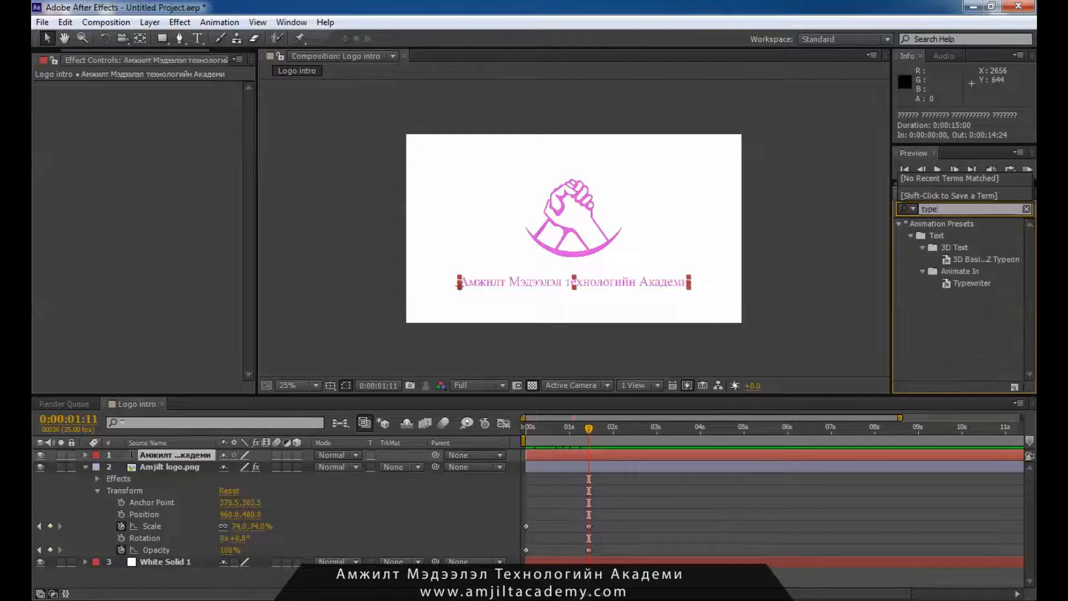
drag(971, 282, 596, 455)
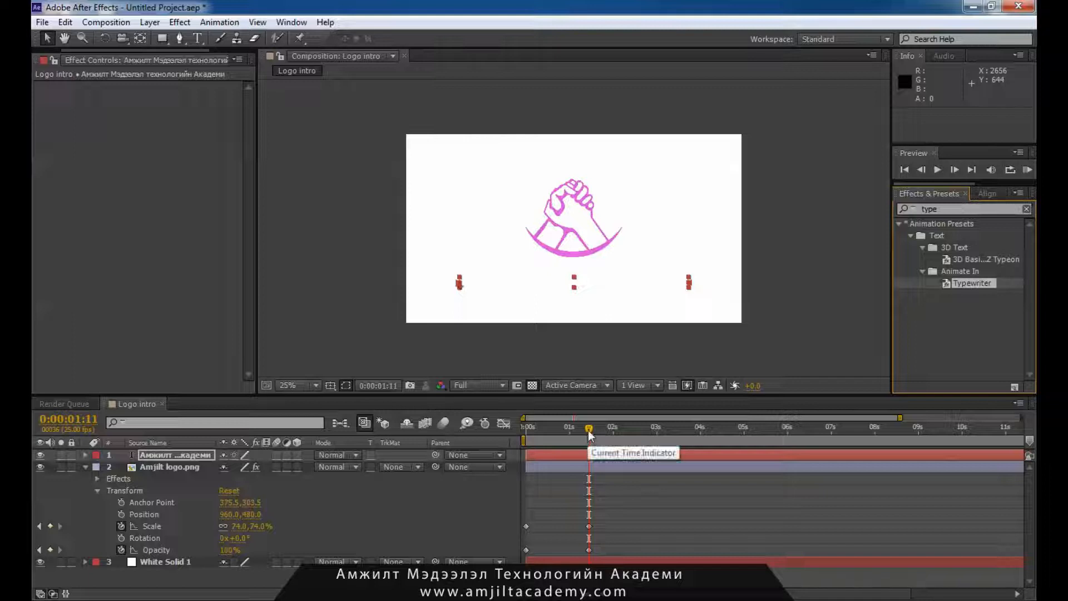
- Reveal the Start keyframes in Range Selector 1 of the title layer's Animator 1
drag(589, 430, 591, 429)
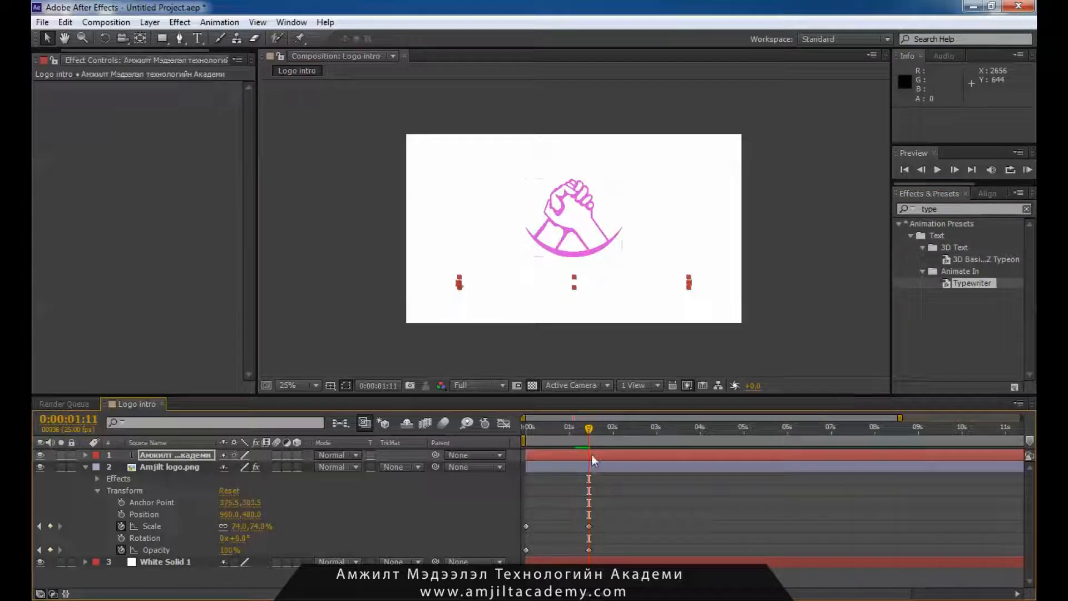
click(86, 455)
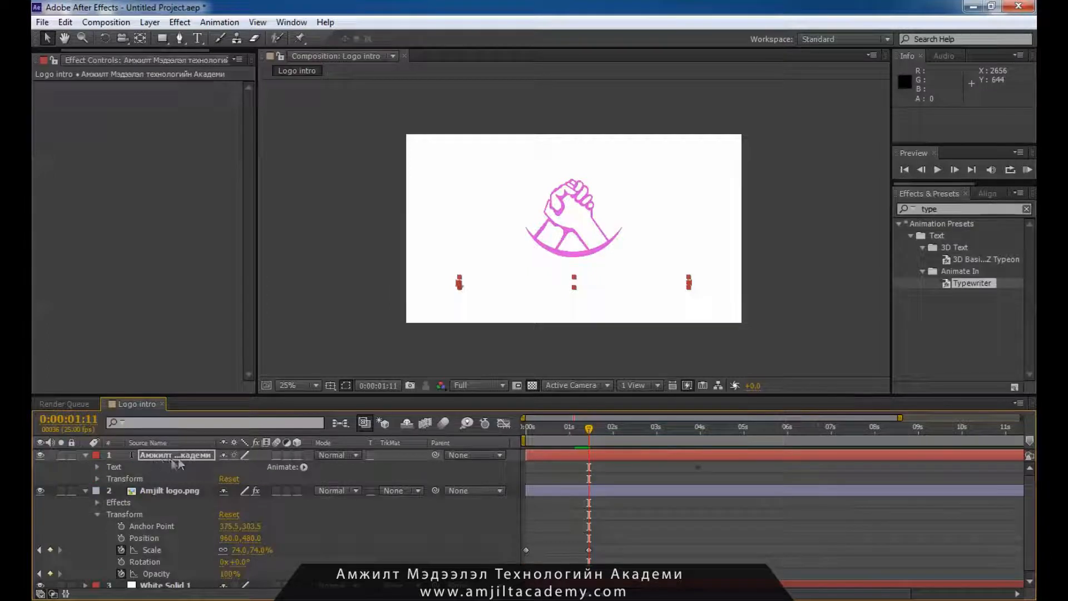
click(98, 466)
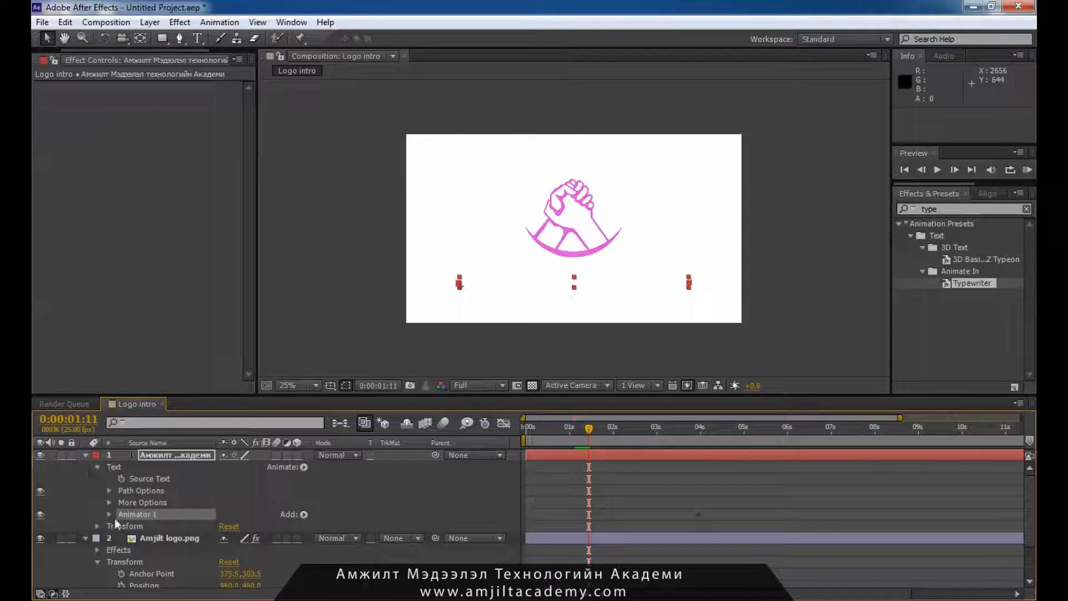
click(587, 514)
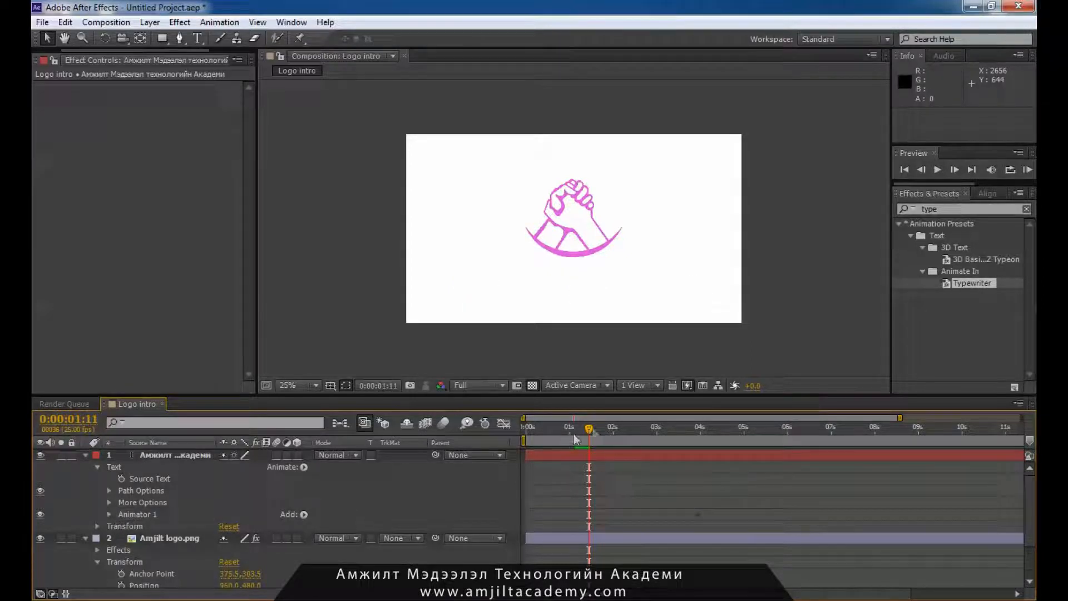
drag(590, 429, 583, 430)
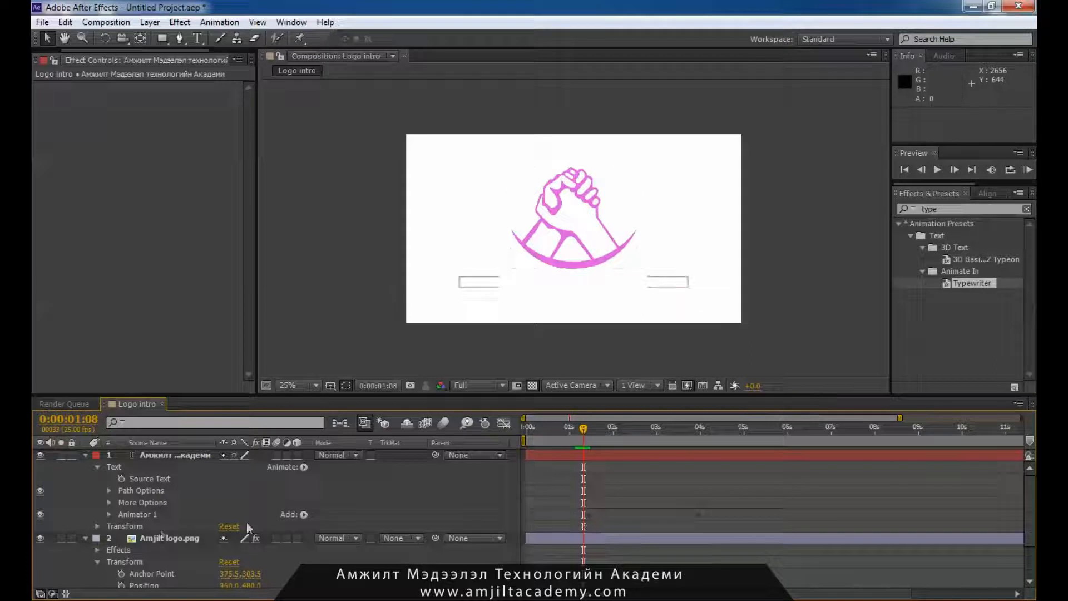
click(109, 514)
click(121, 527)
drag(578, 525, 737, 551)
click(736, 551)
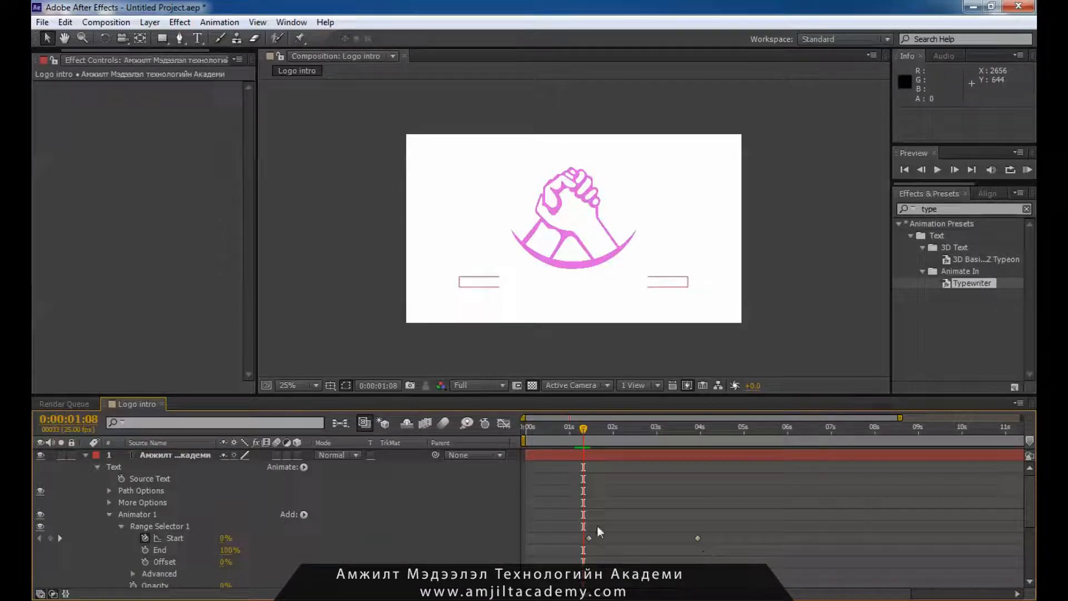
- Preview the title's typewriter animation, including a playback of the intro from 0:00:00:00
drag(584, 429, 586, 430)
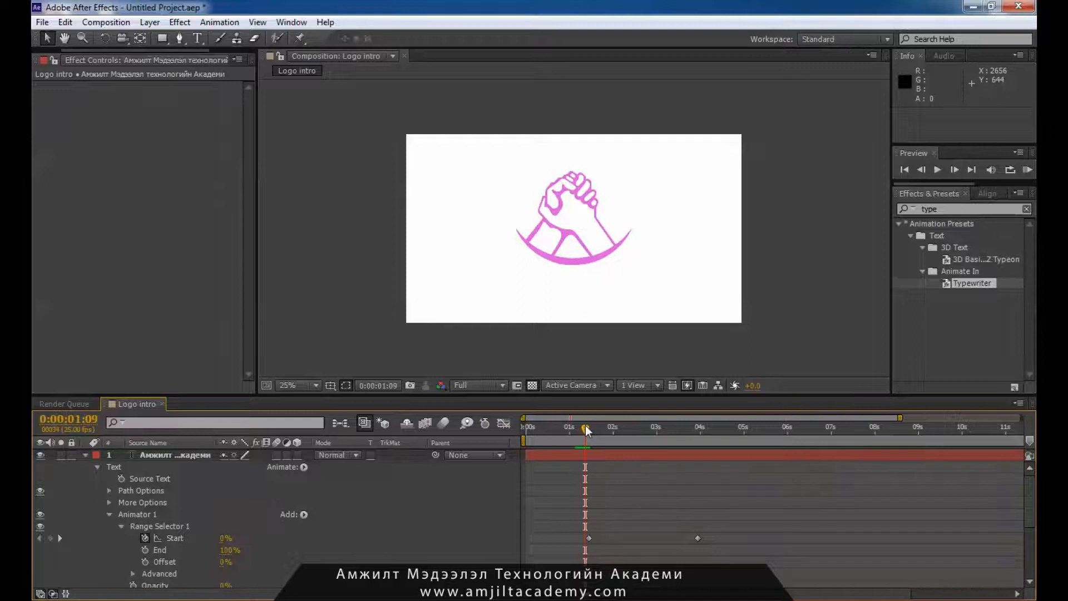
key(KP_0)
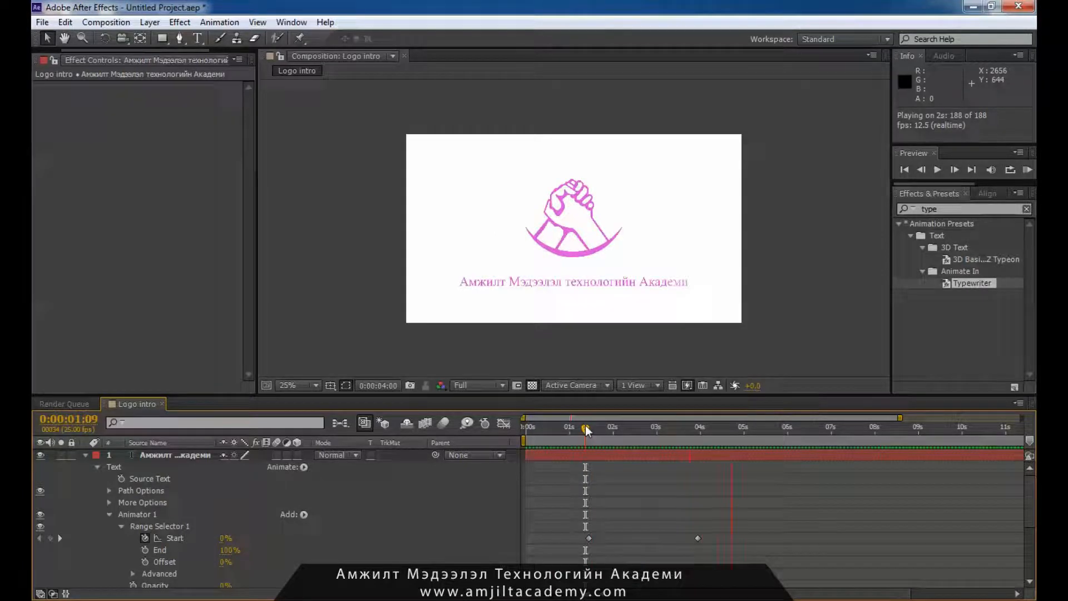
click(582, 431)
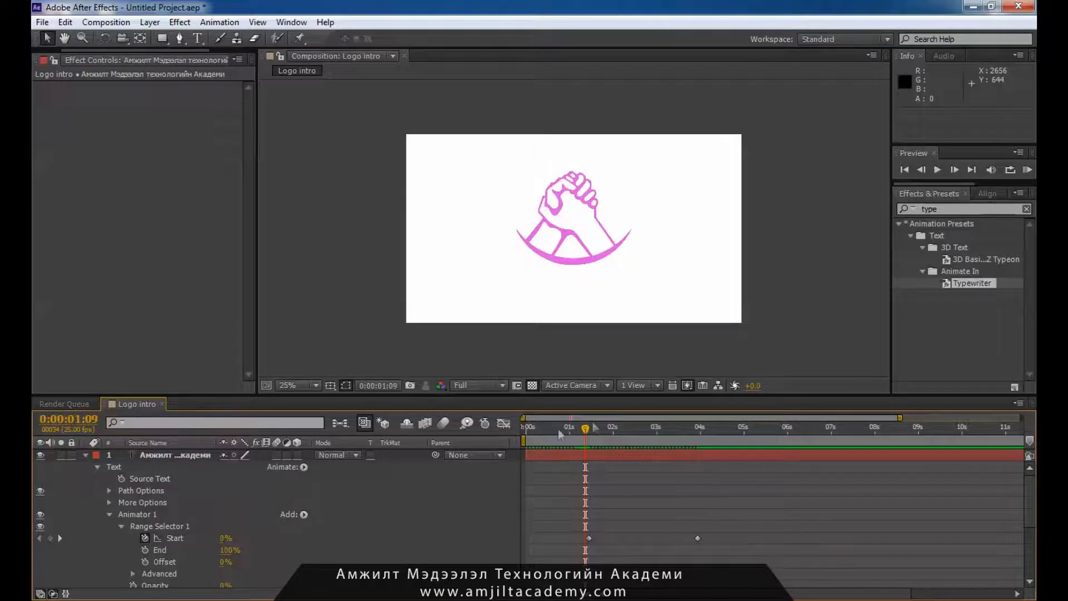
drag(586, 432, 513, 440)
key(KP_0)
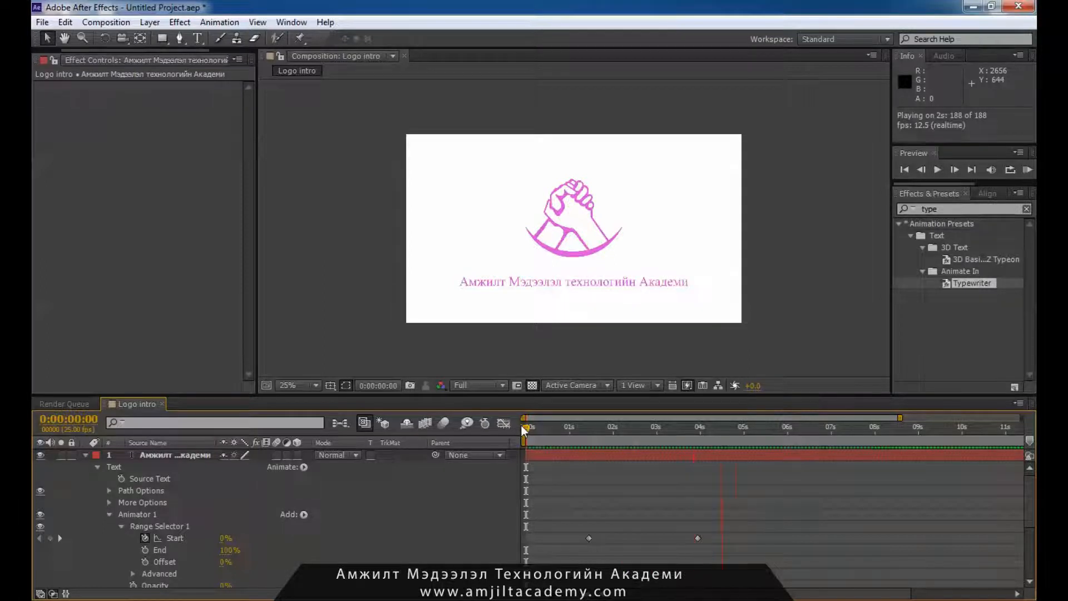
key(shift)
click(720, 412)
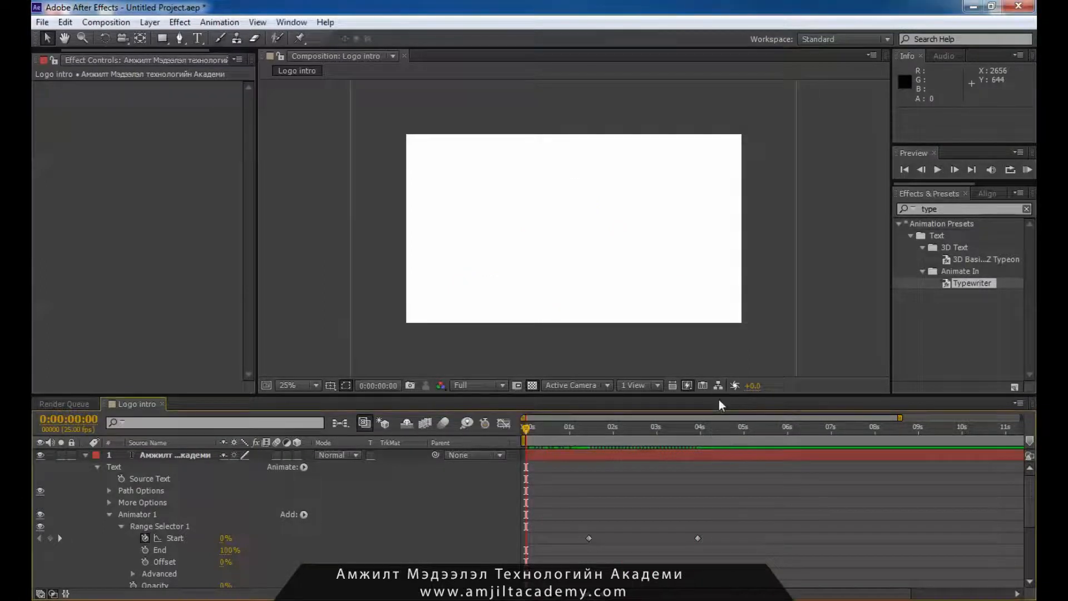
- Clear the effects and presets search and expand the full Animation Presets category
click(923, 248)
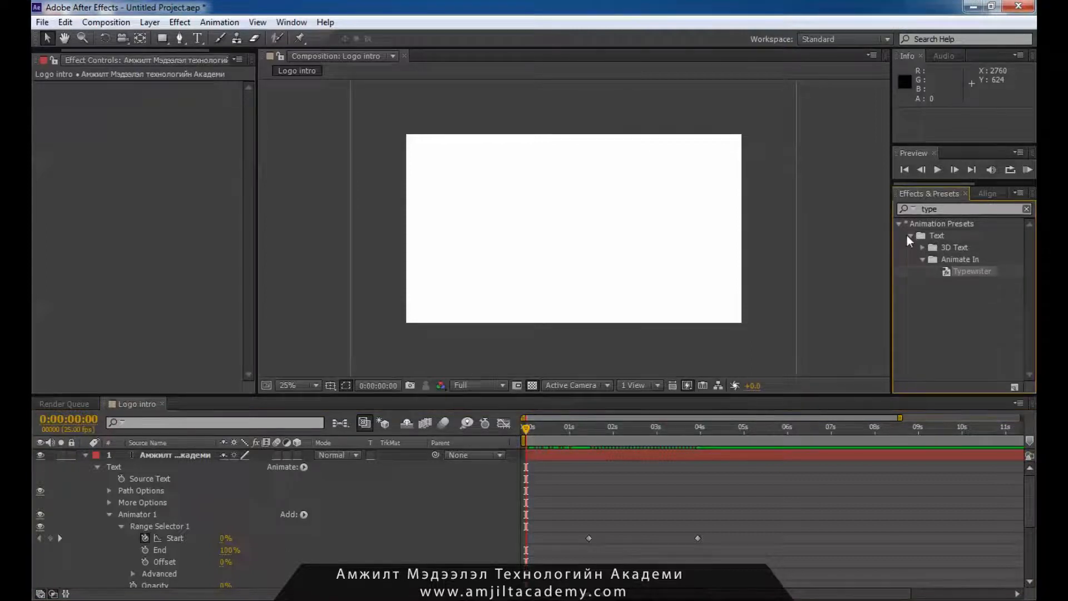
click(910, 236)
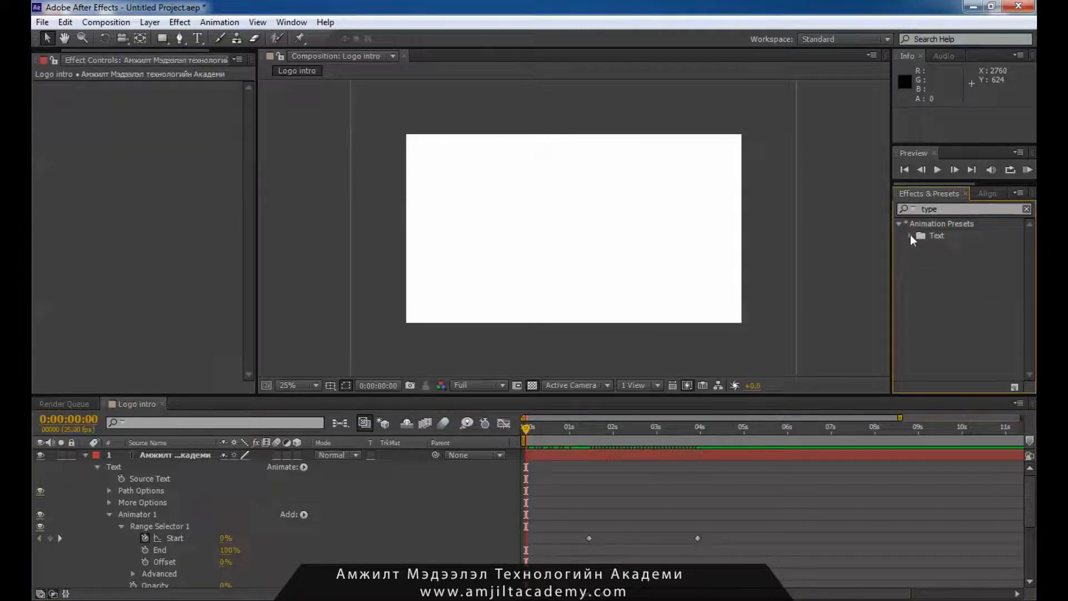
click(898, 223)
click(923, 210)
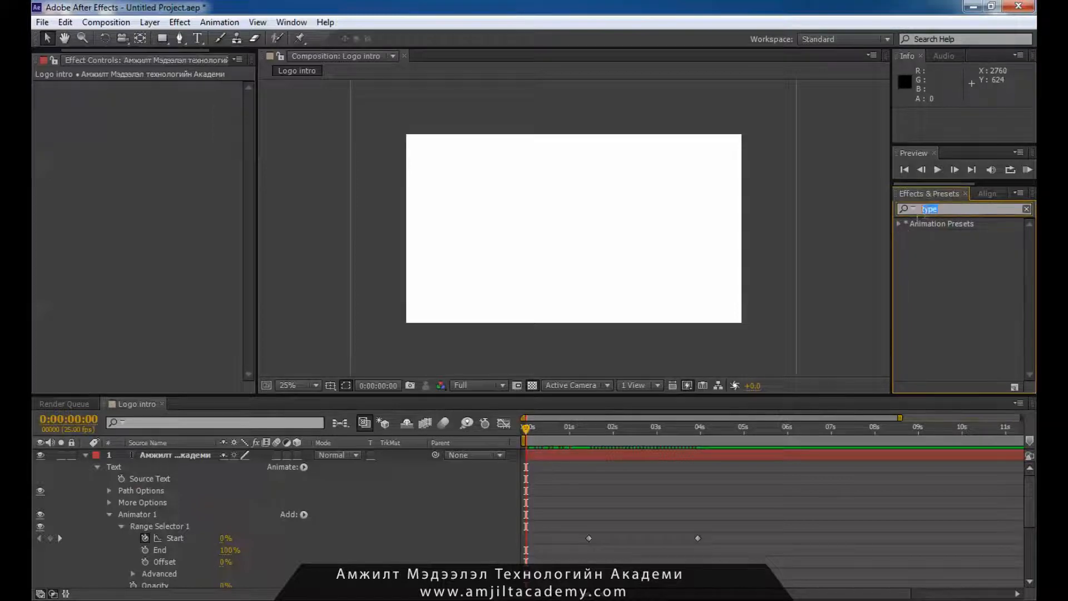
key(BackSpace)
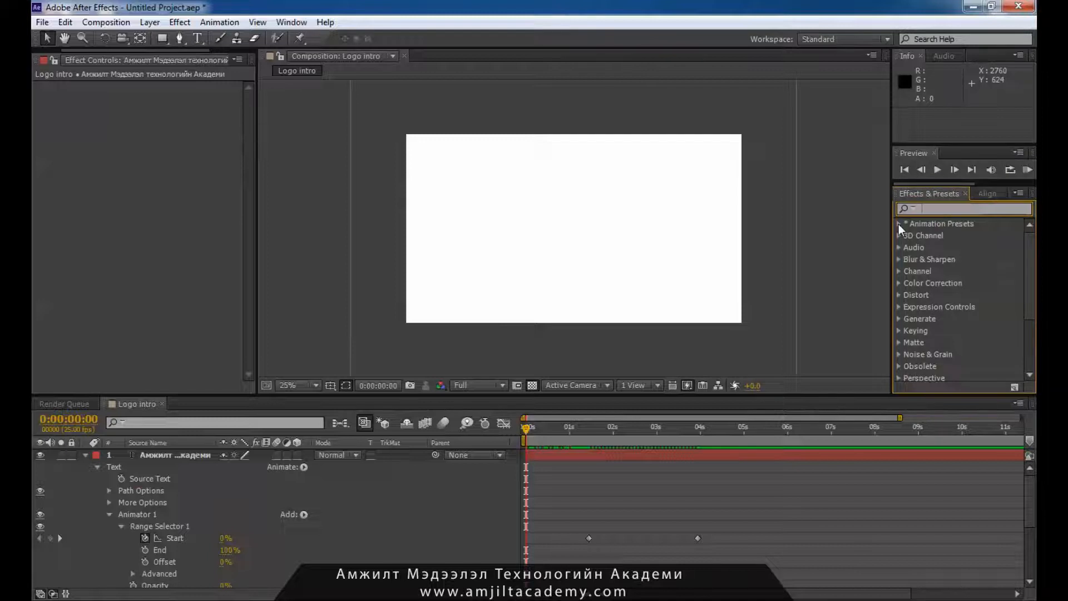
click(899, 225)
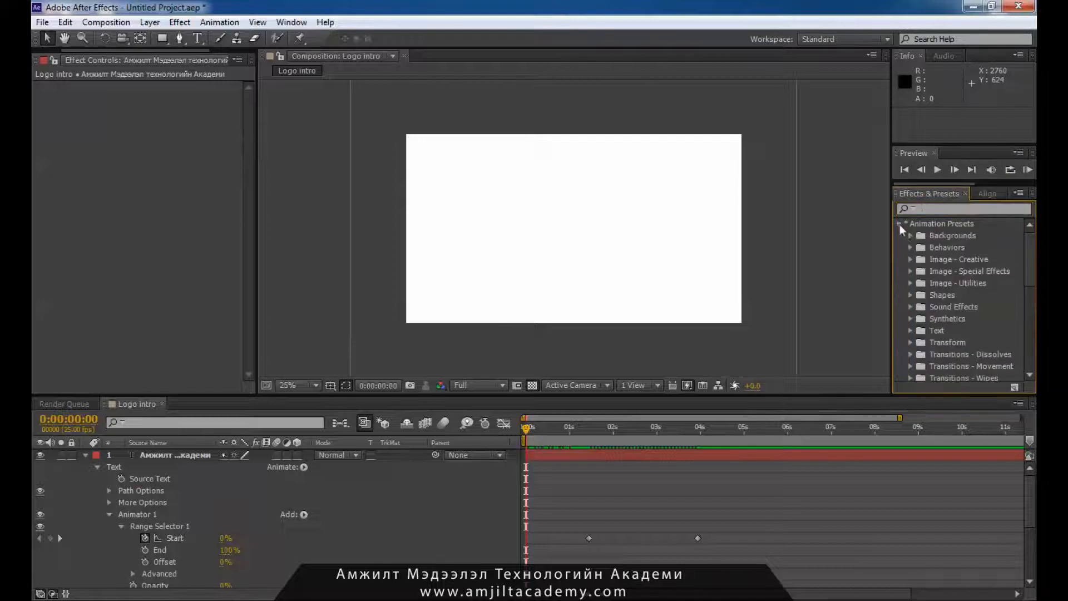
- Examine the Text animation preset folders and expand the 3D Text folder
click(910, 332)
scroll(918, 323, down, 3)
scroll(1028, 275, up, 3)
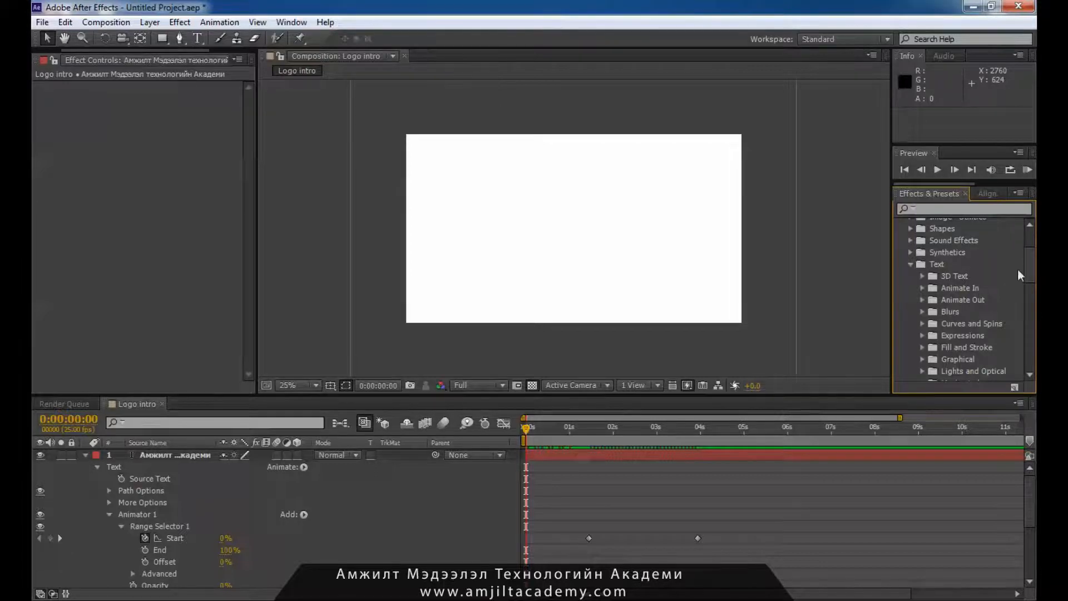
drag(1033, 264, 1033, 265)
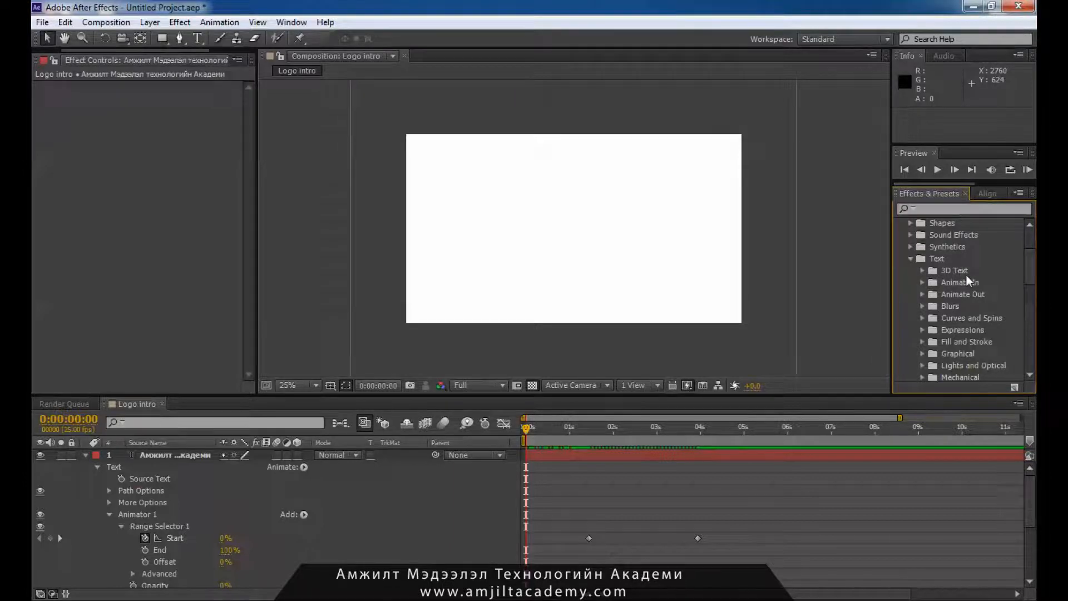
click(924, 271)
mouse_move(1032, 259)
mouse_down()
mouse_move(1034, 294)
mouse_move(1033, 261)
mouse_up()
click(921, 234)
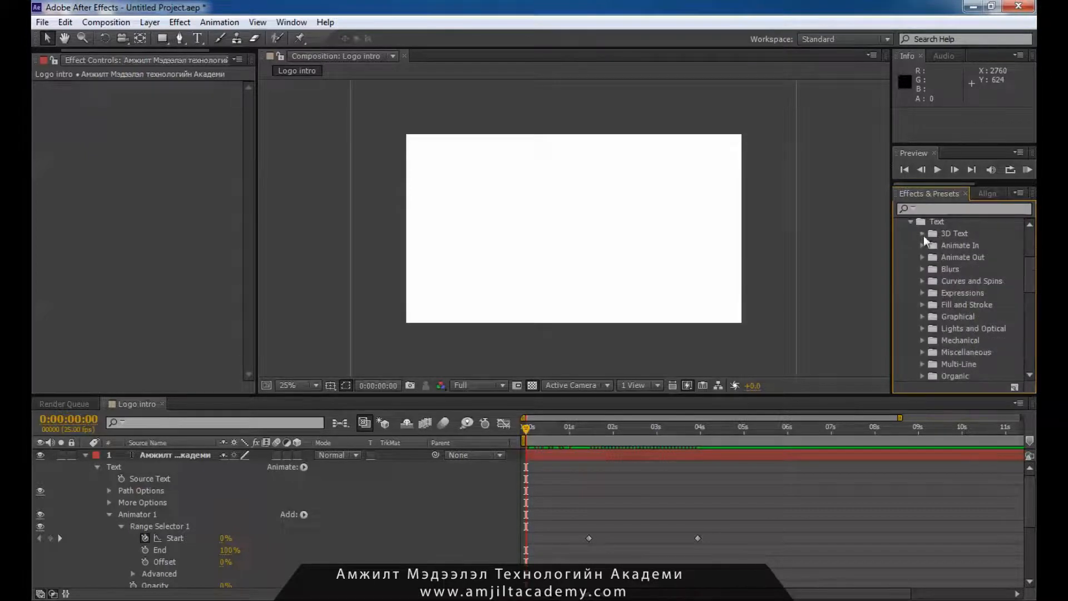
drag(1029, 258, 1032, 296)
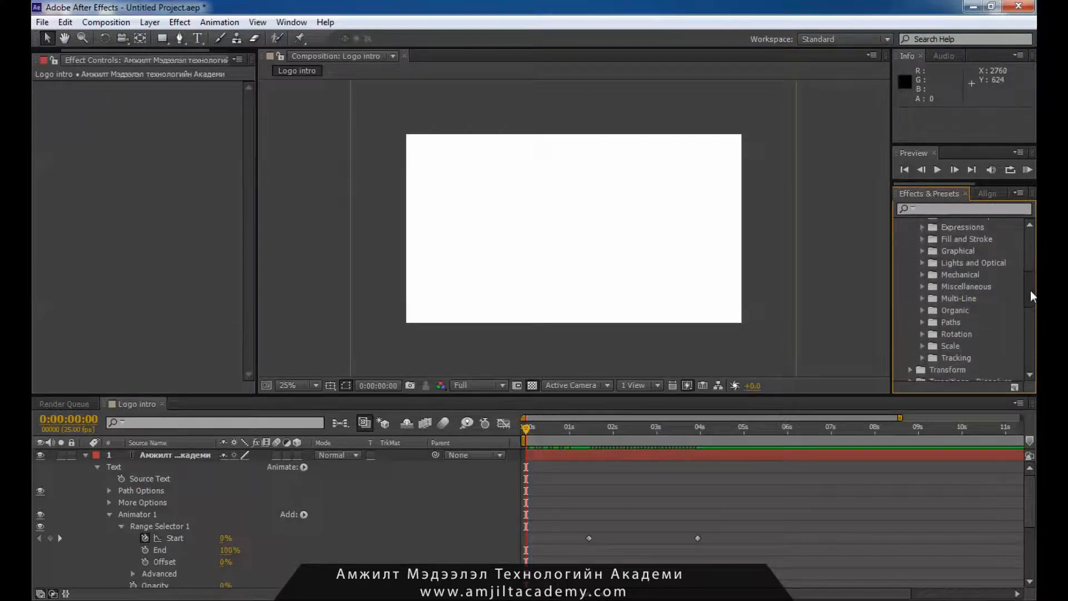
scroll(930, 275, up, 3)
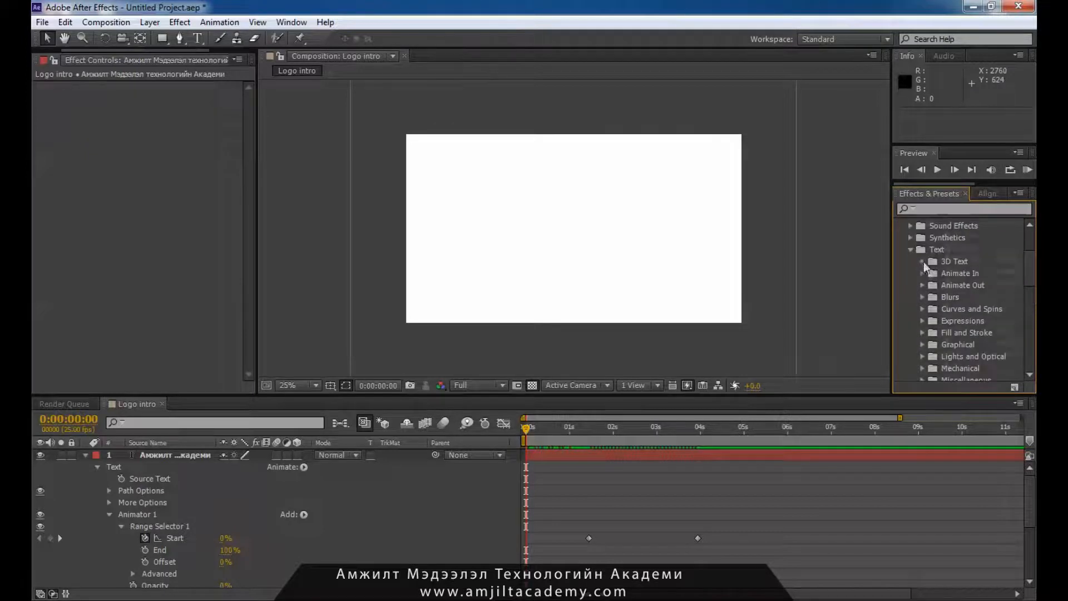
click(922, 263)
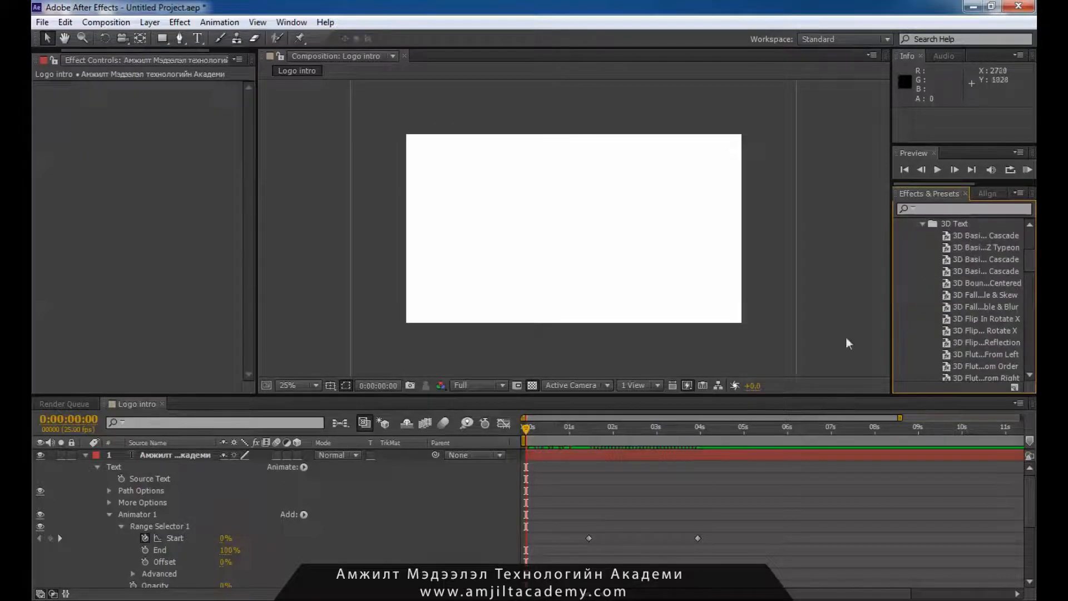
- Replace the title's Animator 1 with the first 3D Basic Cascade preset from the 3D Text folder, starting at 0:00:01:11
click(137, 515)
key(Delete)
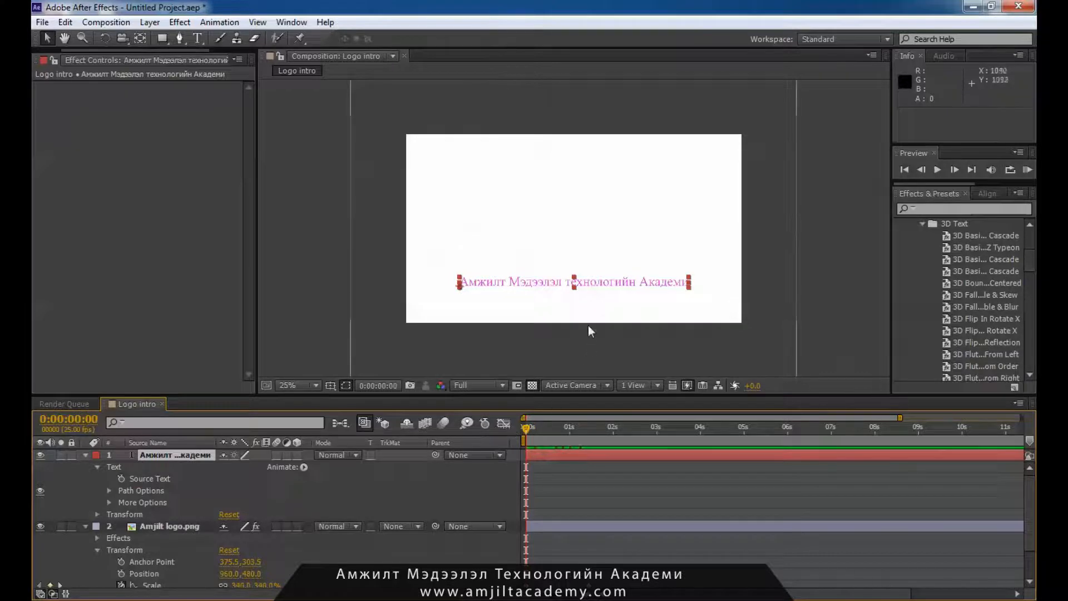
drag(528, 433, 589, 429)
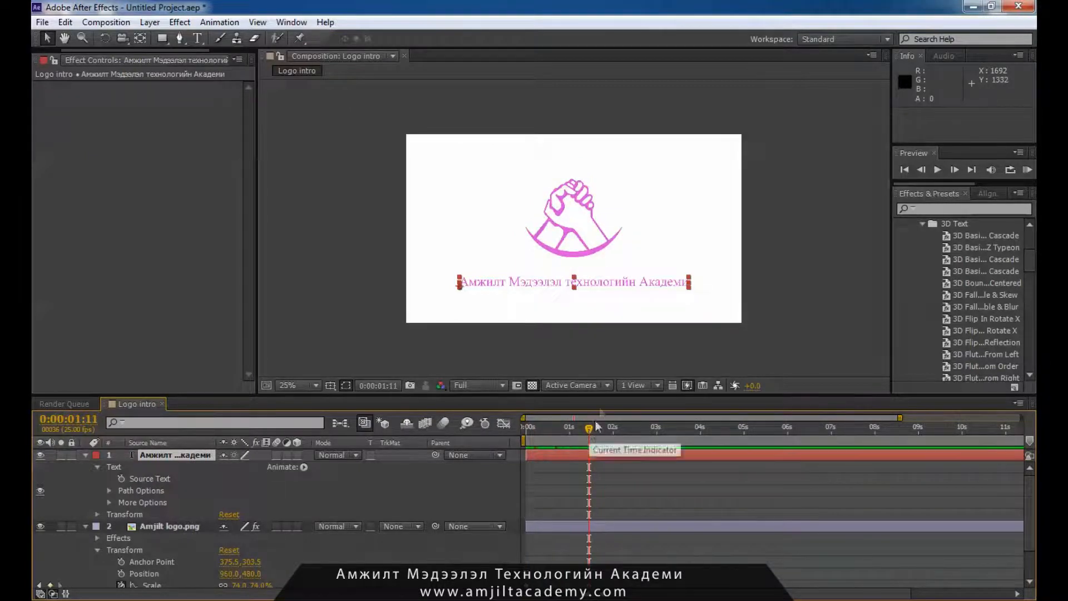
drag(977, 236, 605, 457)
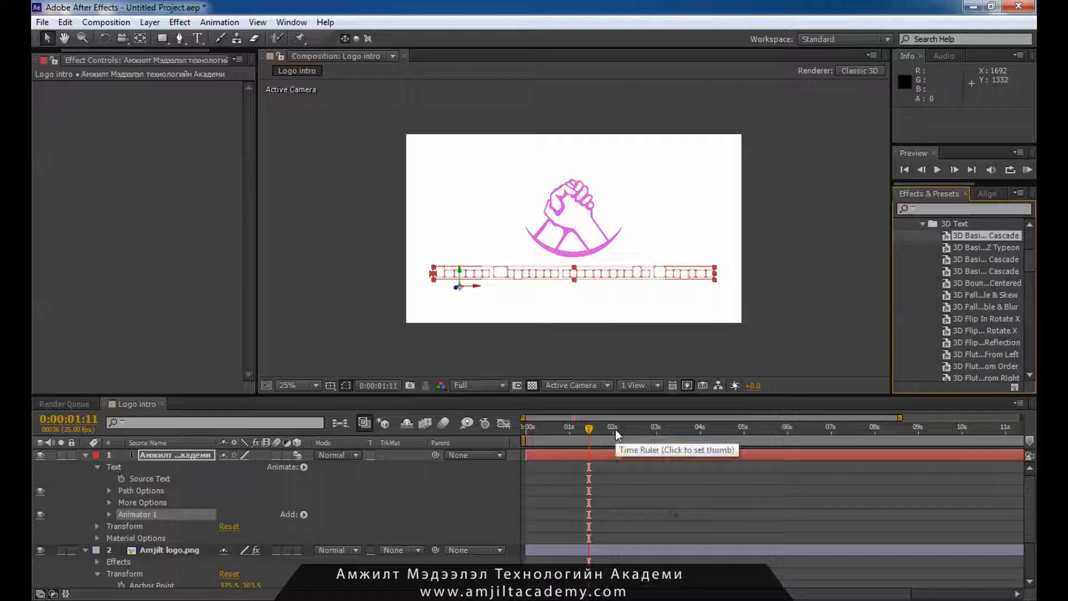
- Preview the title's 3D cascade animation and scrub through the timeline to 0:00:03:12
key(KP_0)
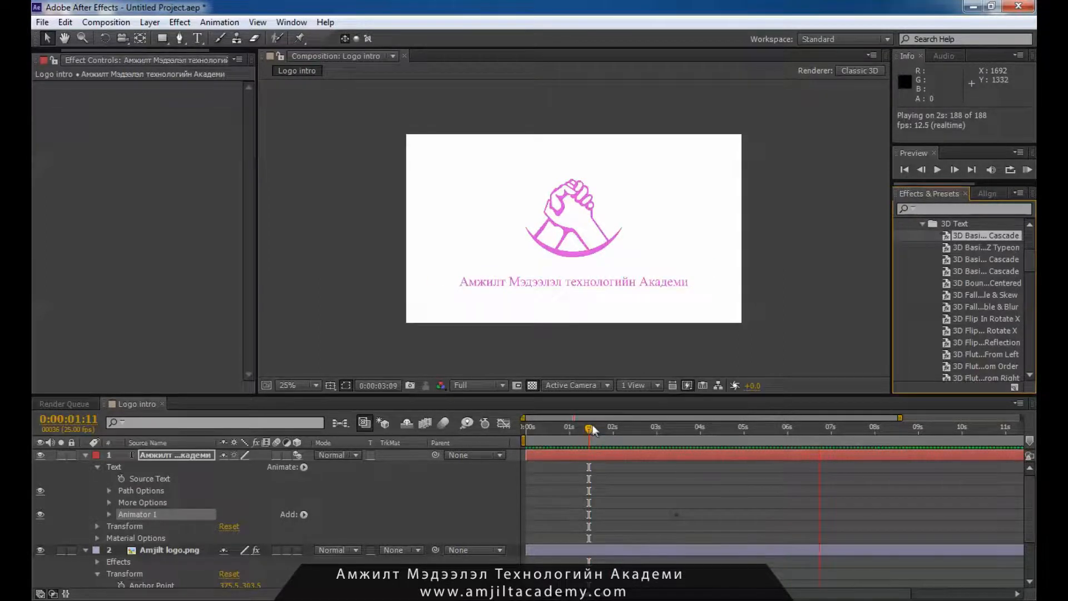
click(530, 440)
drag(532, 441, 677, 450)
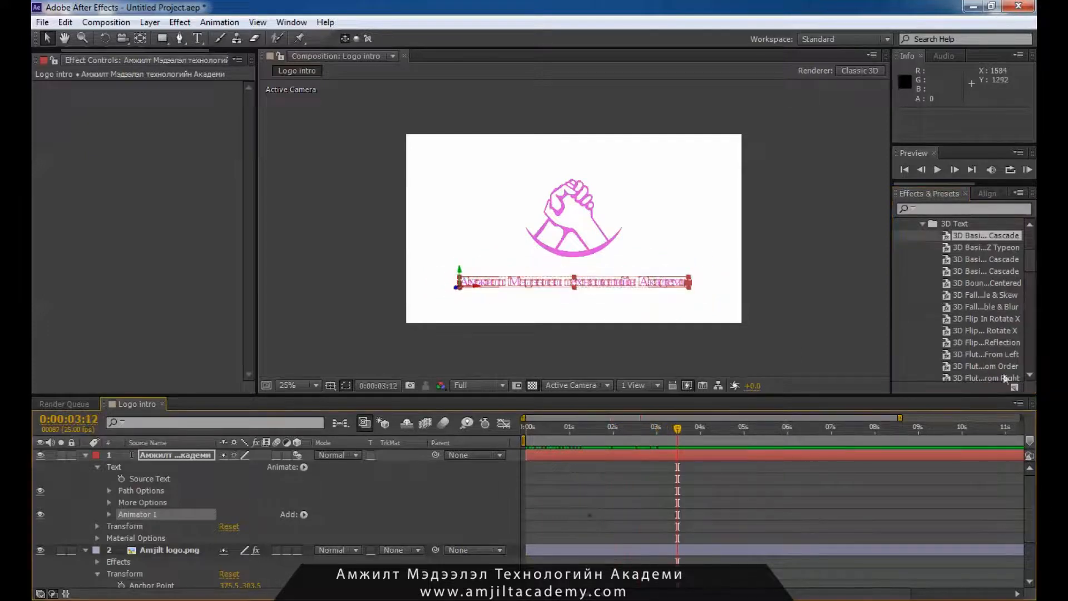
- Search the effects for "4" and apply 4-Color Gradient to the White Solid 1 background layer
drag(1028, 486, 1023, 522)
click(154, 579)
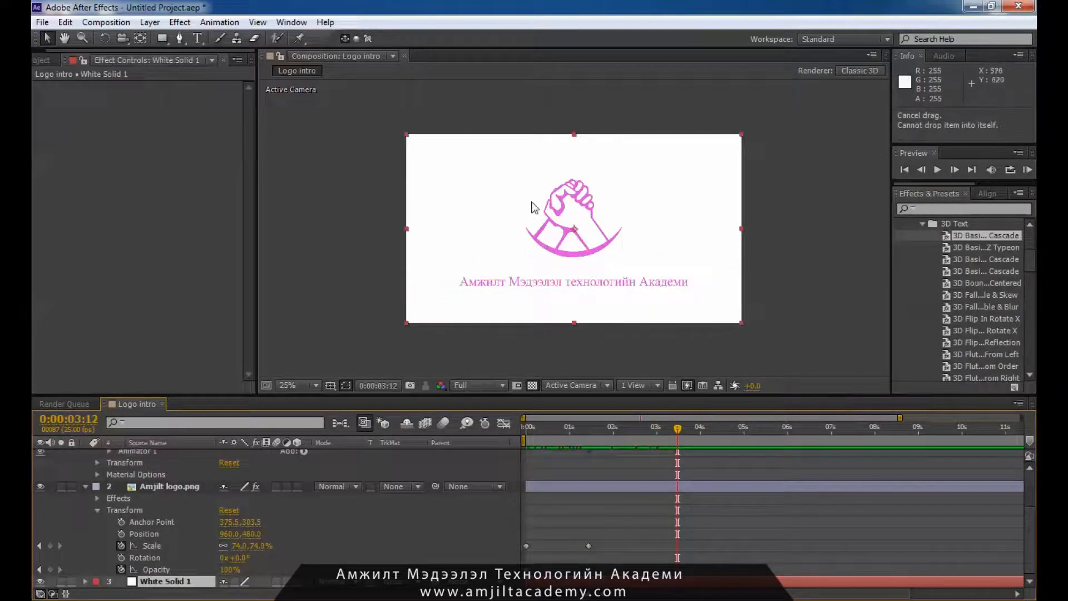
click(945, 208)
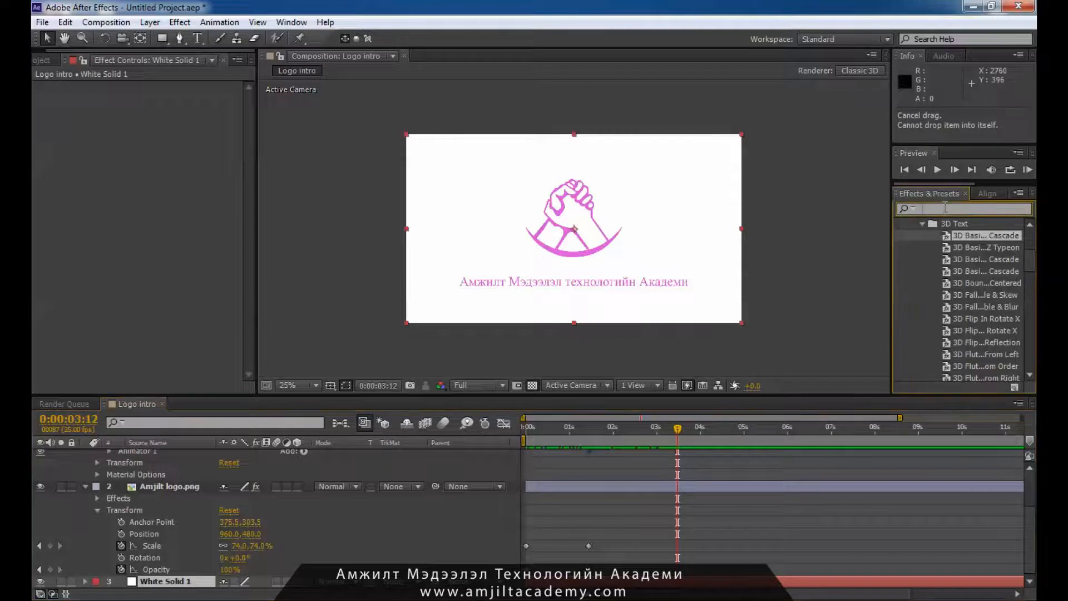
text(4)
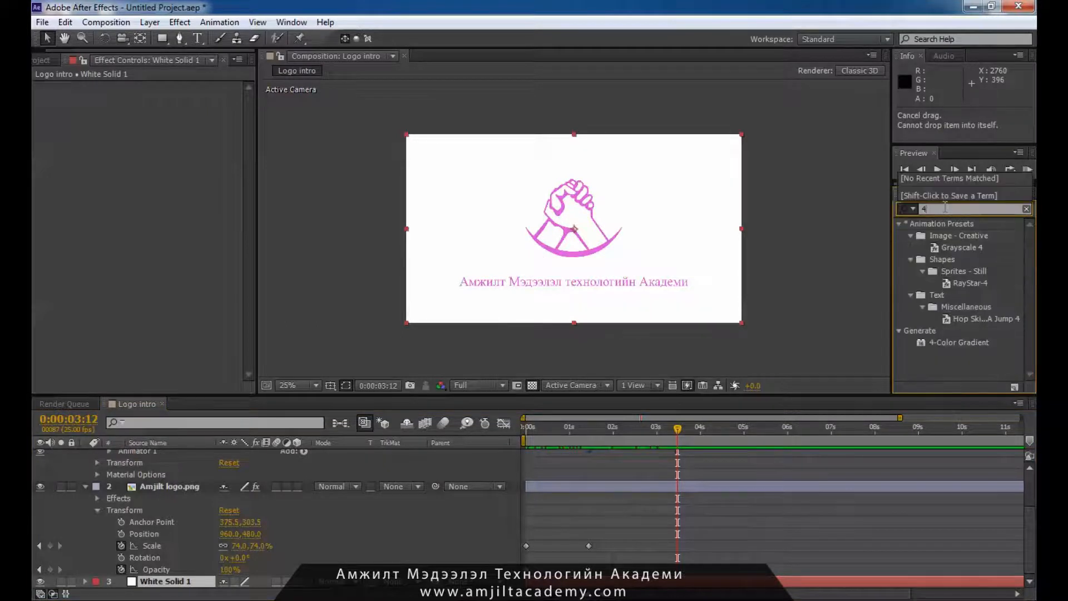
drag(955, 342, 176, 585)
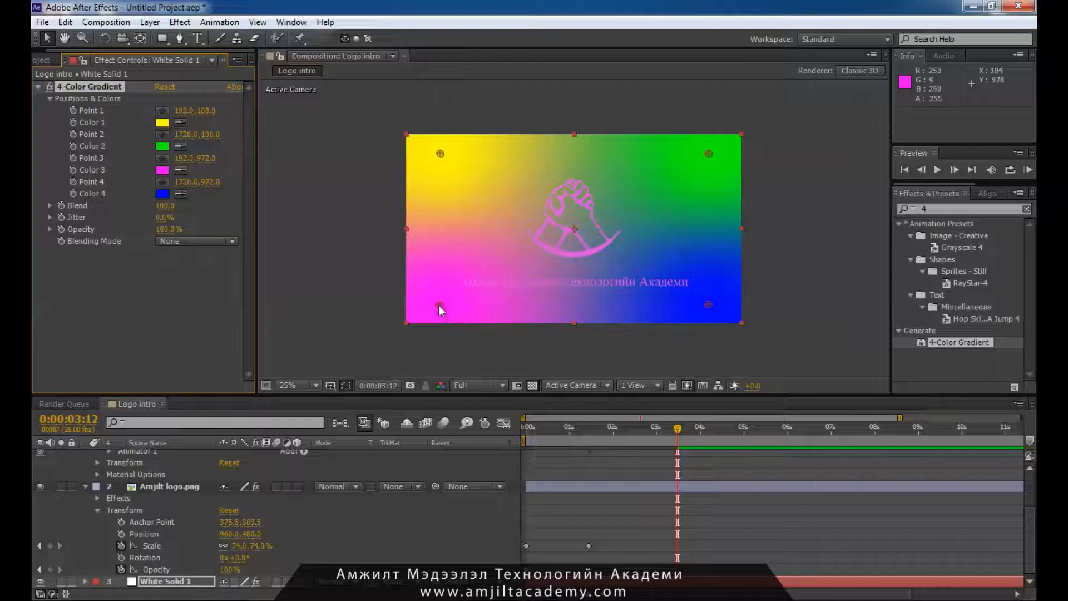
- Move the gradient's Point 3 to 144, 980 and sample Color 3's magenta for Color 4 and Color 1
mouse_move(439, 303)
mouse_down()
mouse_move(497, 268)
mouse_move(431, 306)
mouse_up()
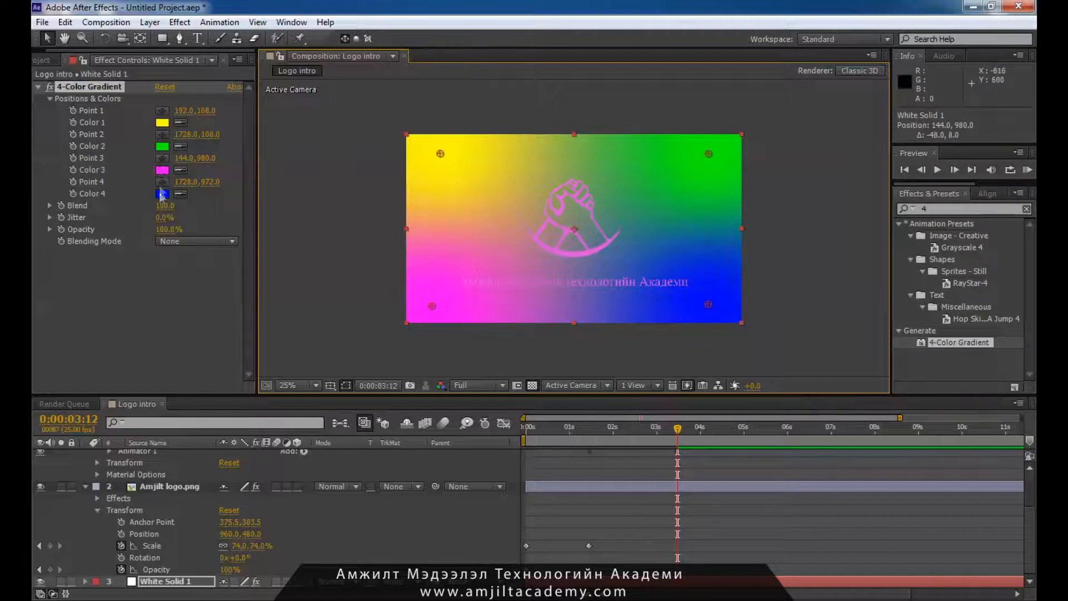
click(180, 193)
click(162, 170)
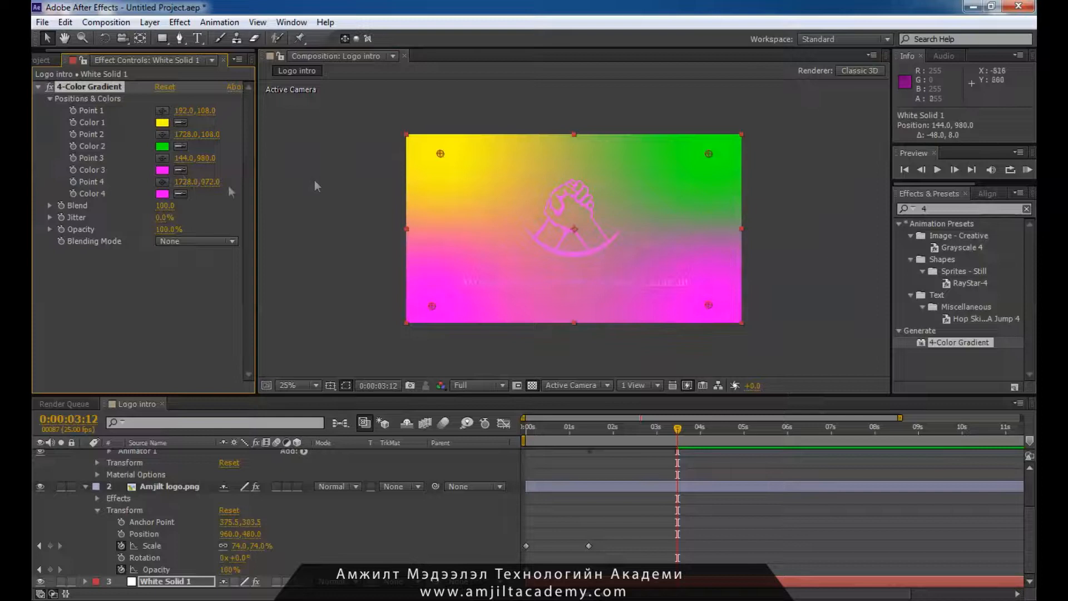
click(442, 155)
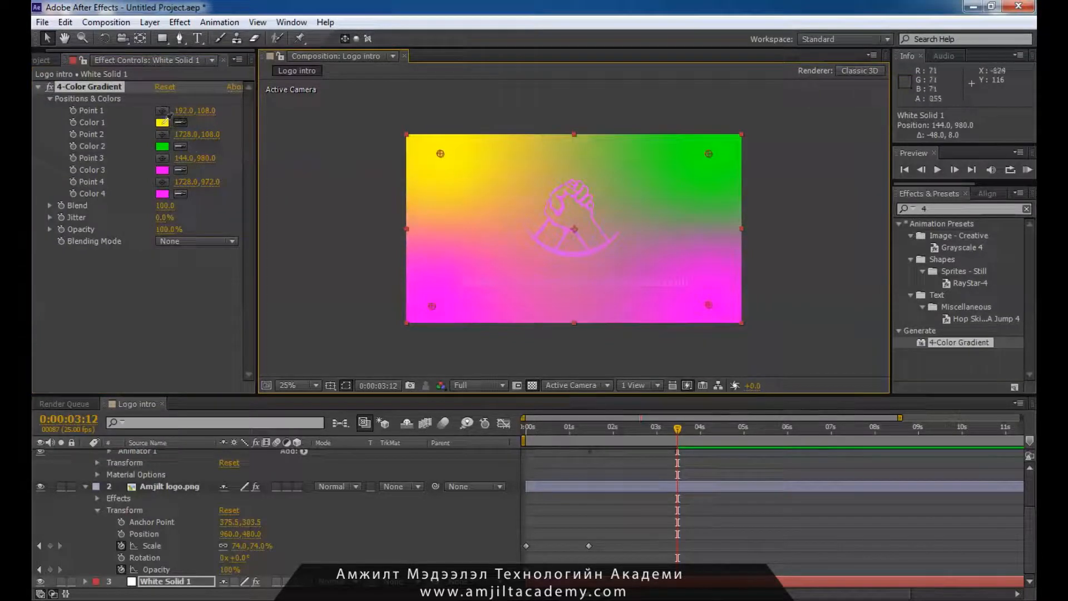
click(164, 171)
click(166, 149)
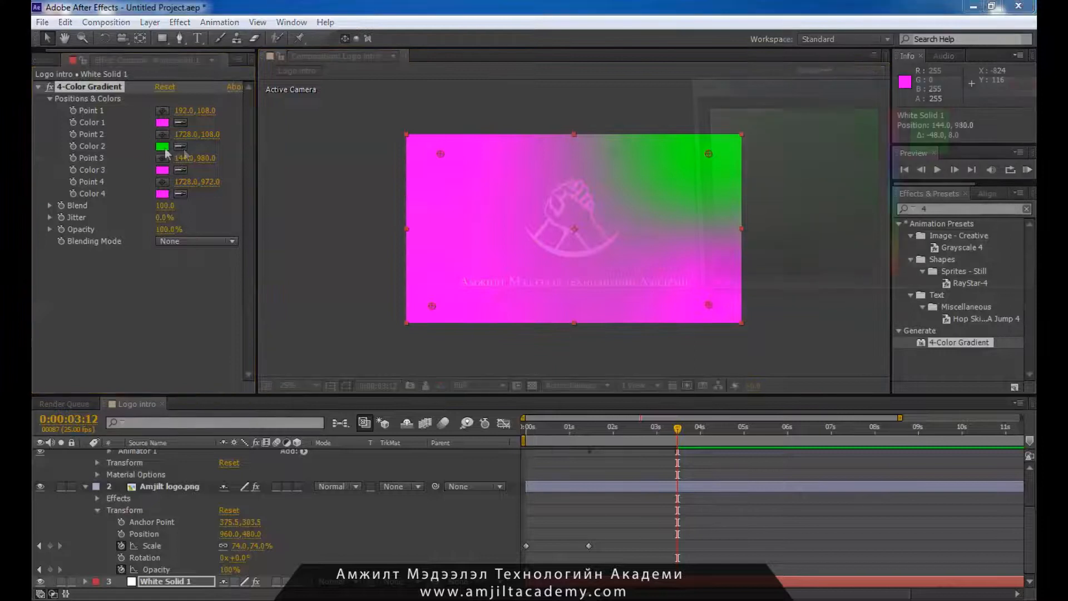
drag(972, 84, 950, 68)
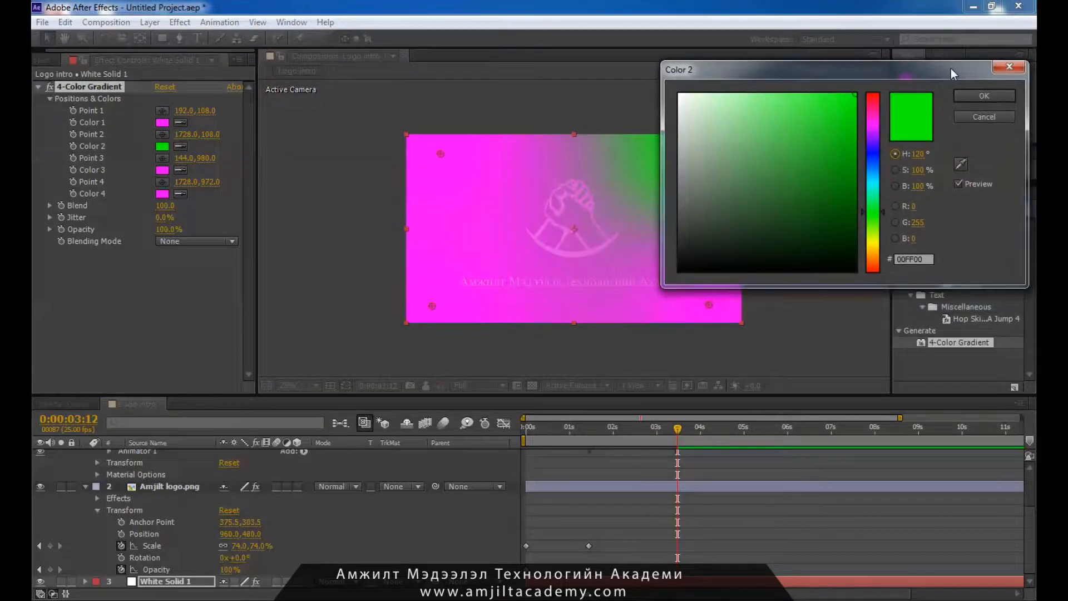
click(984, 118)
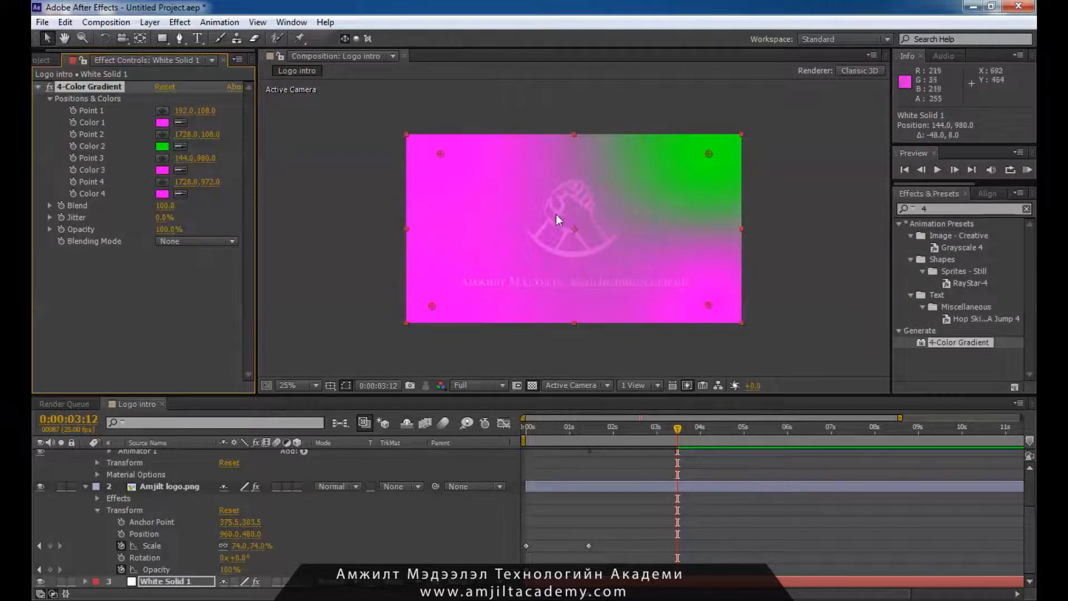
- Set the gradient's Color 4 to light pink F6A4F6
click(161, 195)
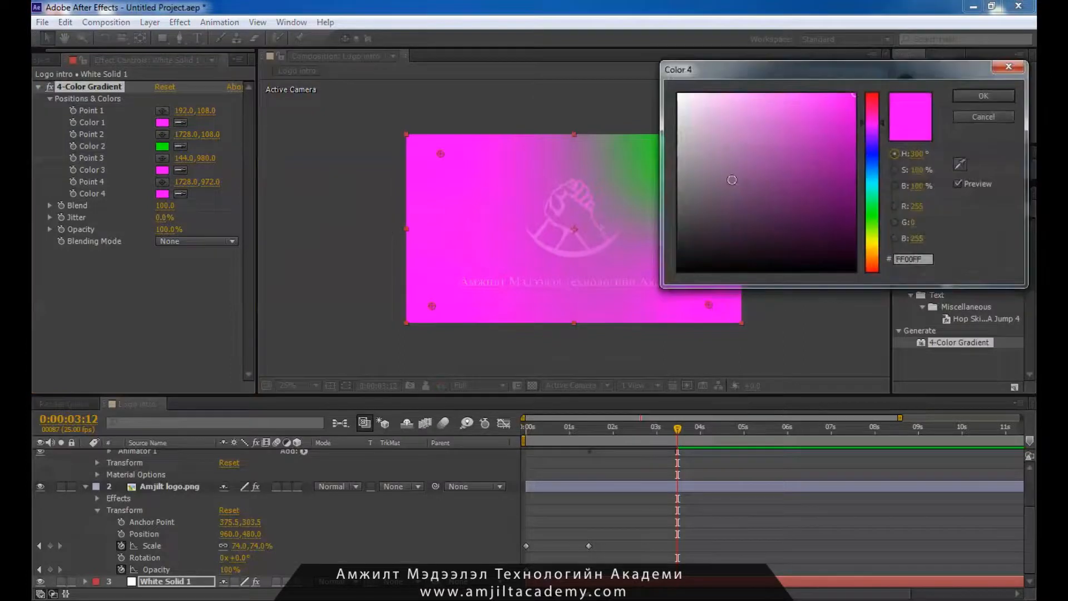
mouse_move(794, 109)
mouse_down()
mouse_move(806, 98)
mouse_move(770, 119)
mouse_move(745, 100)
mouse_move(727, 107)
mouse_move(737, 99)
mouse_up()
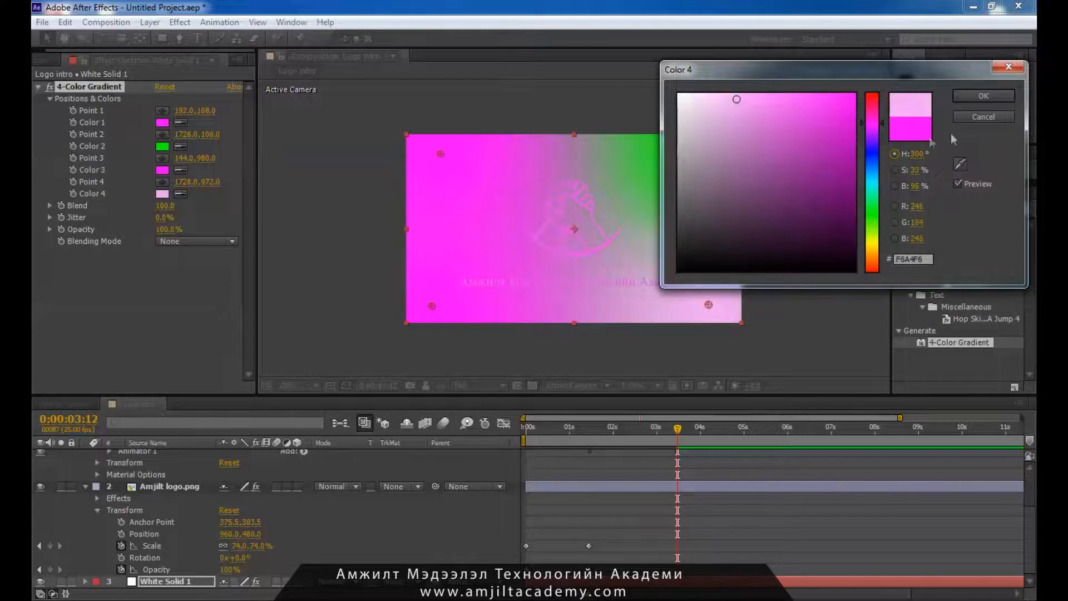
click(984, 96)
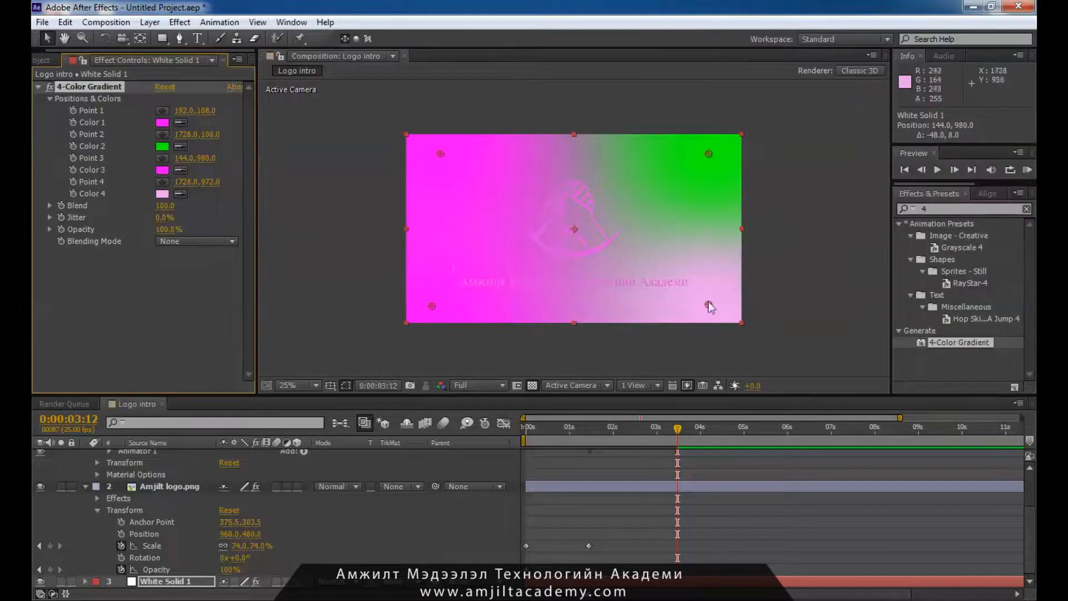
- Sample Color 4's light pink for the gradient's Color 3 and Color 2
click(181, 169)
click(164, 194)
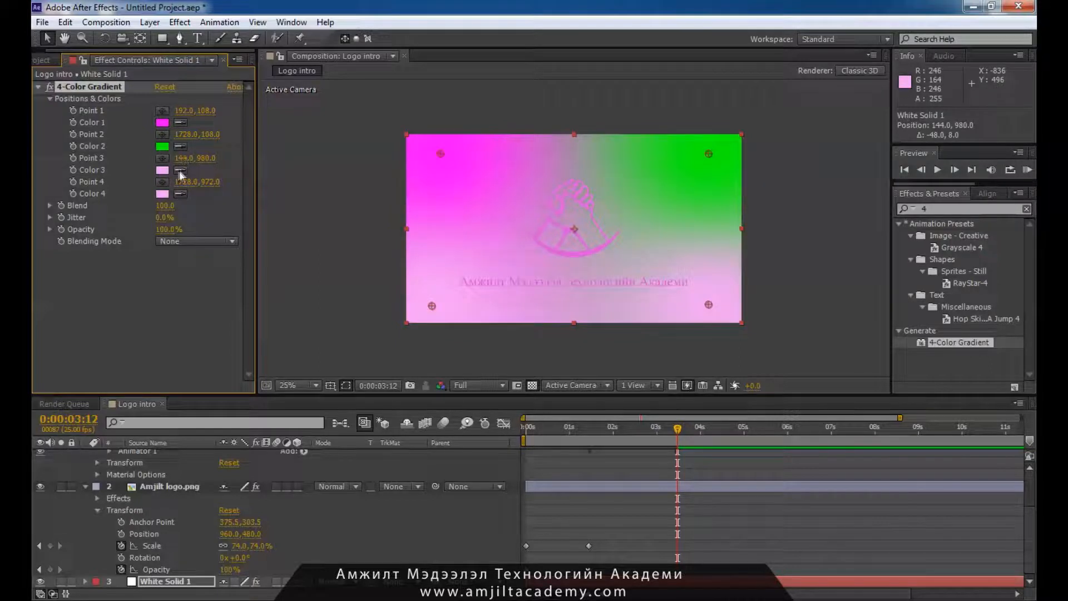
click(179, 146)
click(177, 150)
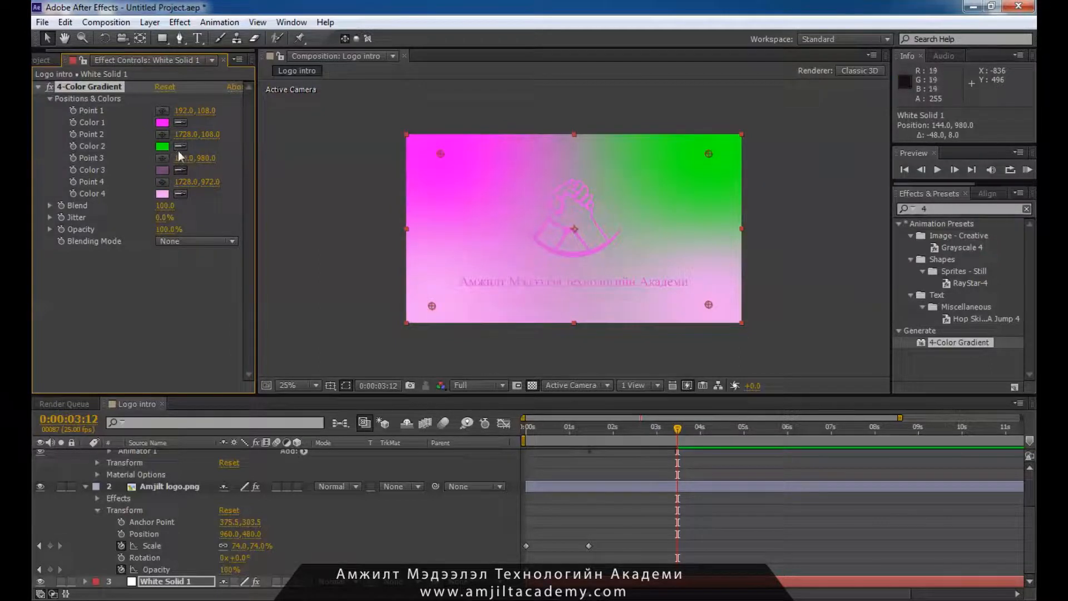
click(180, 170)
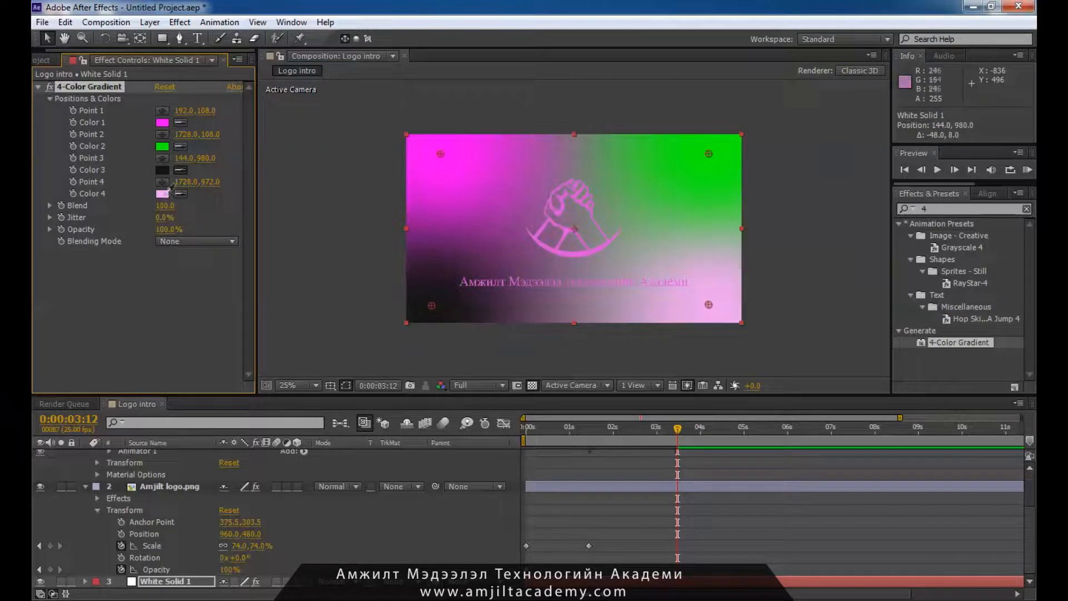
click(164, 193)
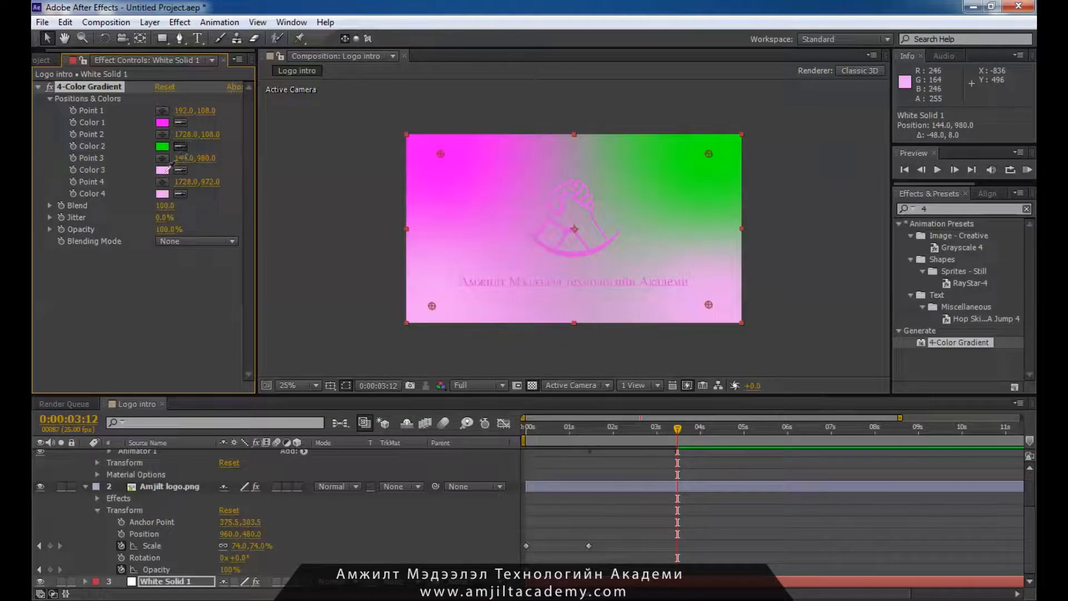
click(162, 170)
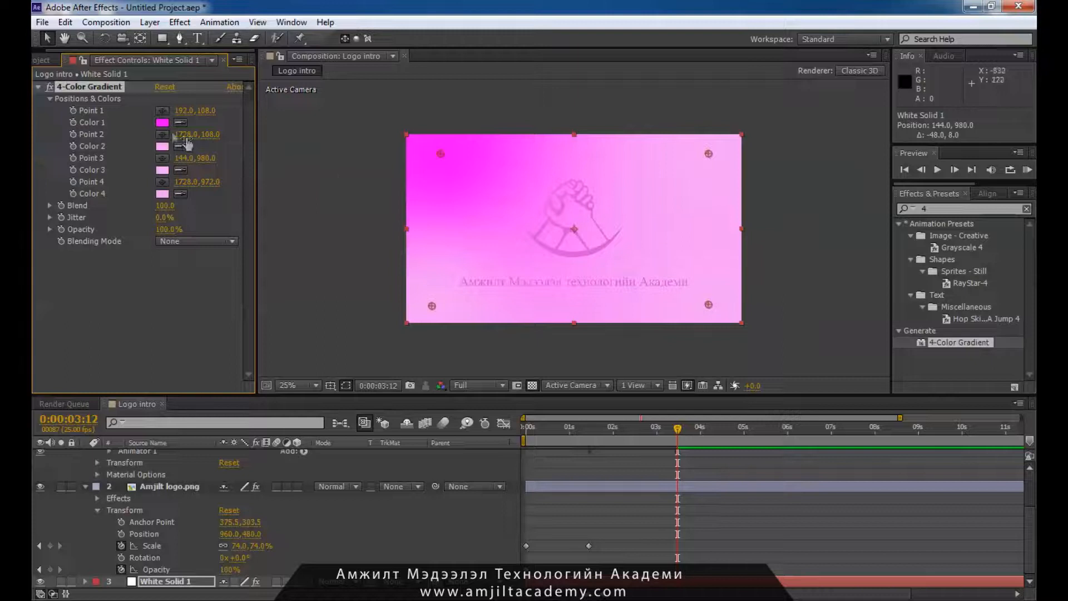
- Move the gradient's Point 1 to the frame's centre at 956, 536 and set Color 1 to pale pink F4D4F4
drag(442, 158, 570, 233)
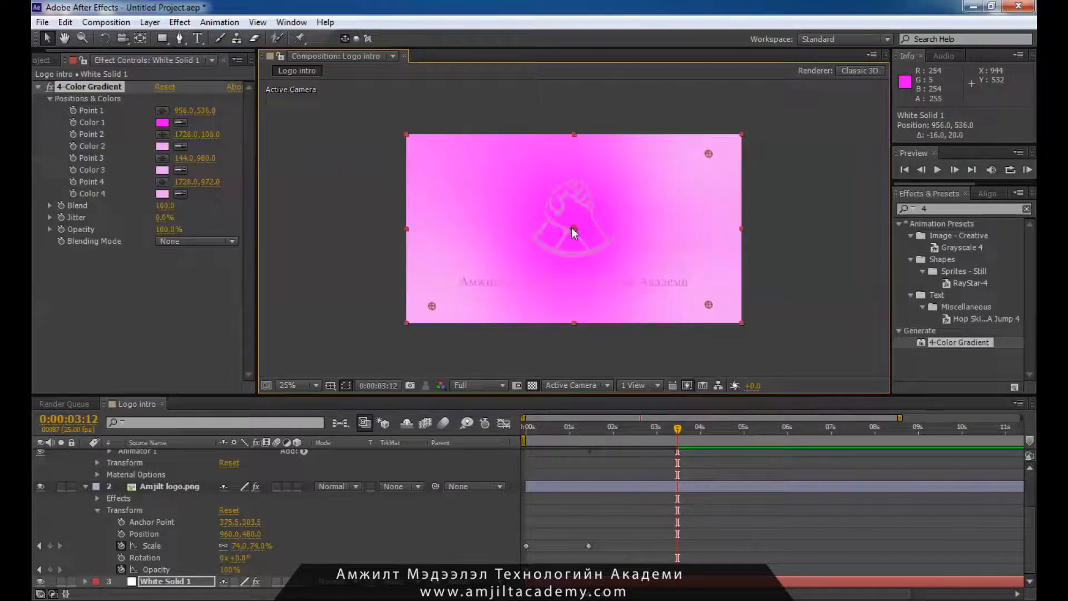
click(163, 125)
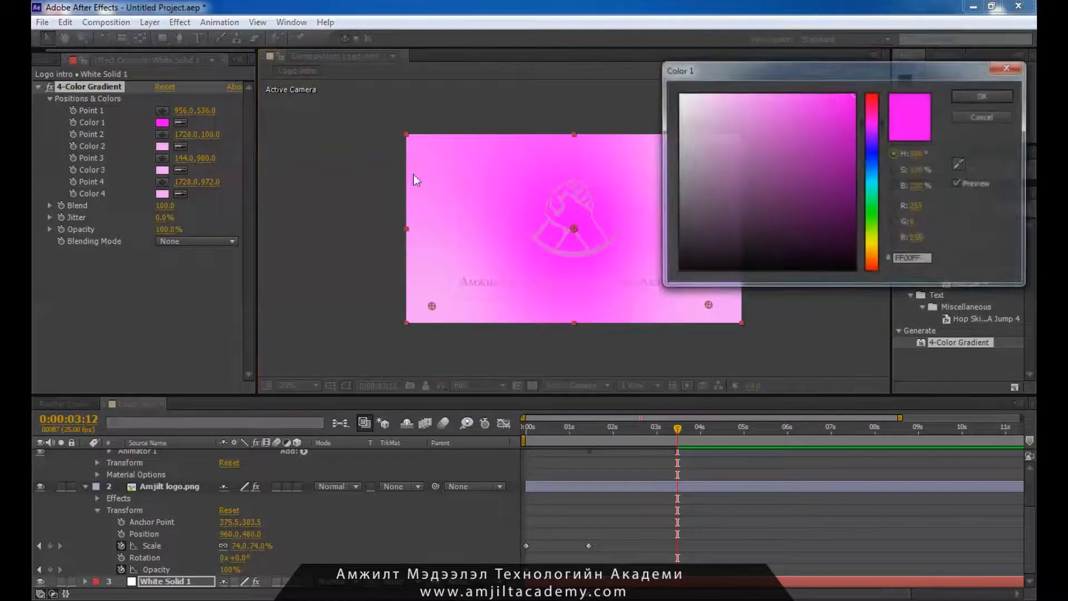
click(707, 109)
drag(707, 109, 709, 100)
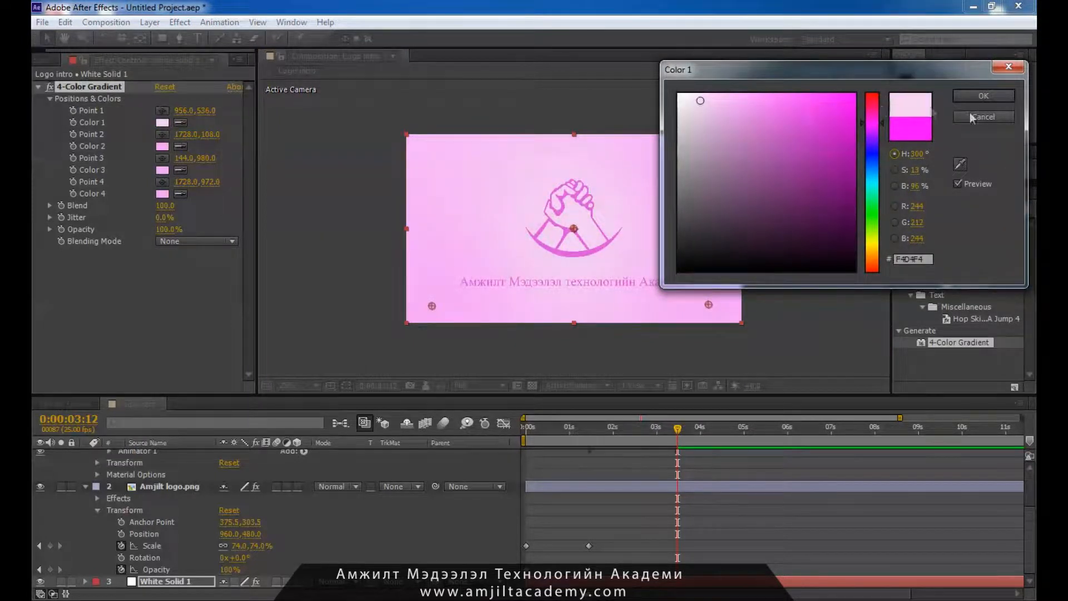
click(983, 97)
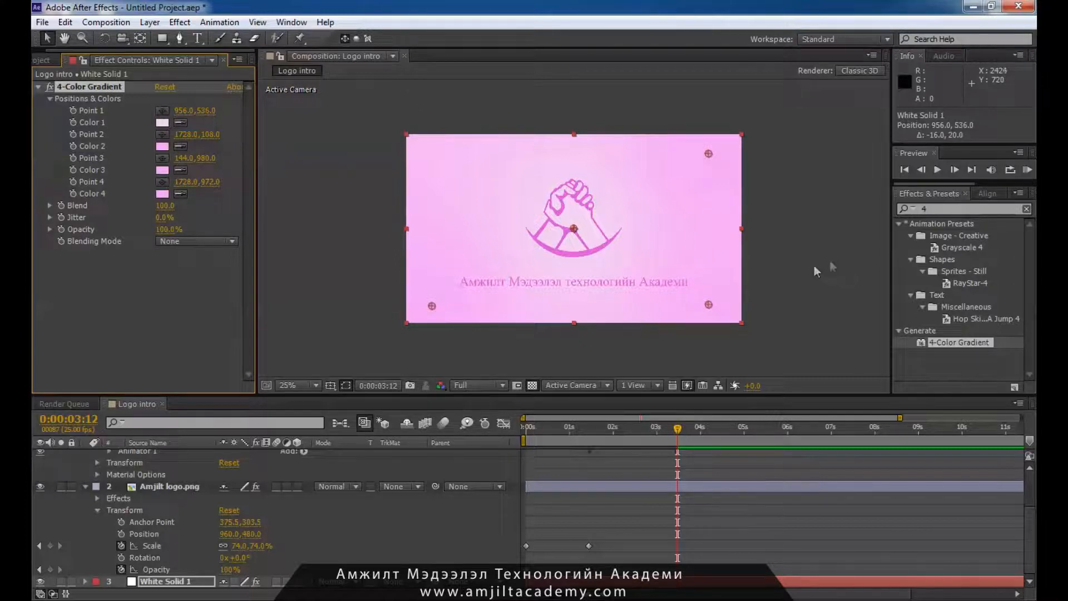
- Preview the logo intro with the pink gradient background
click(155, 305)
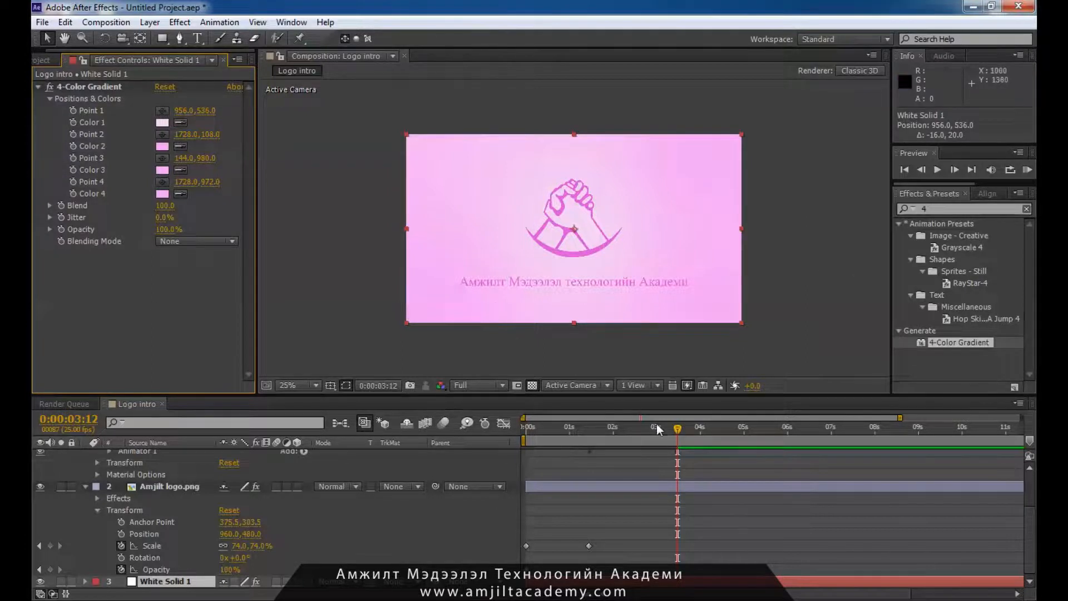
key(KP_0)
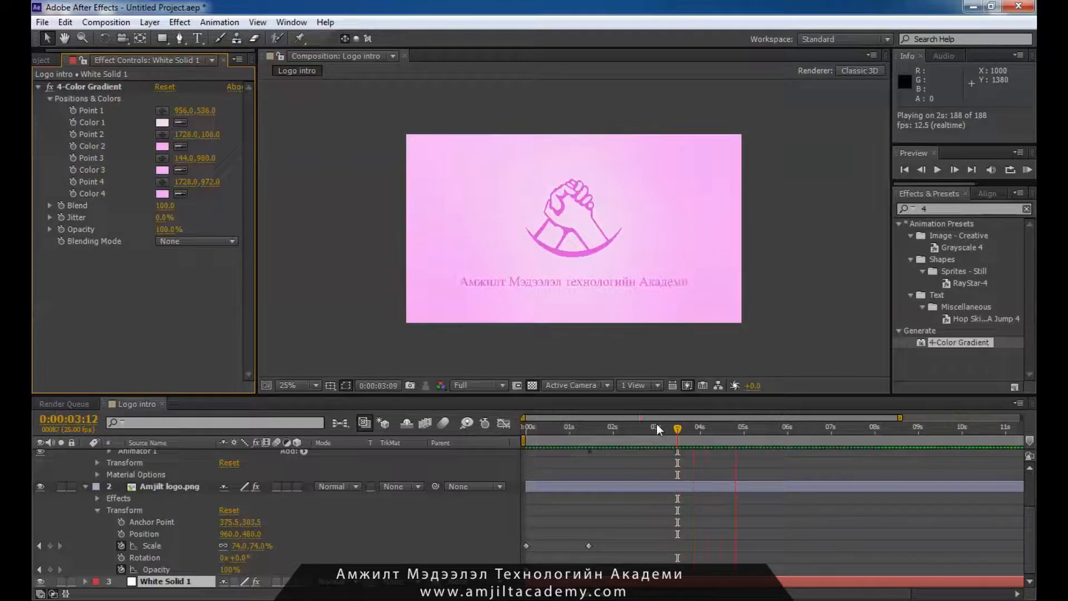
key(space)
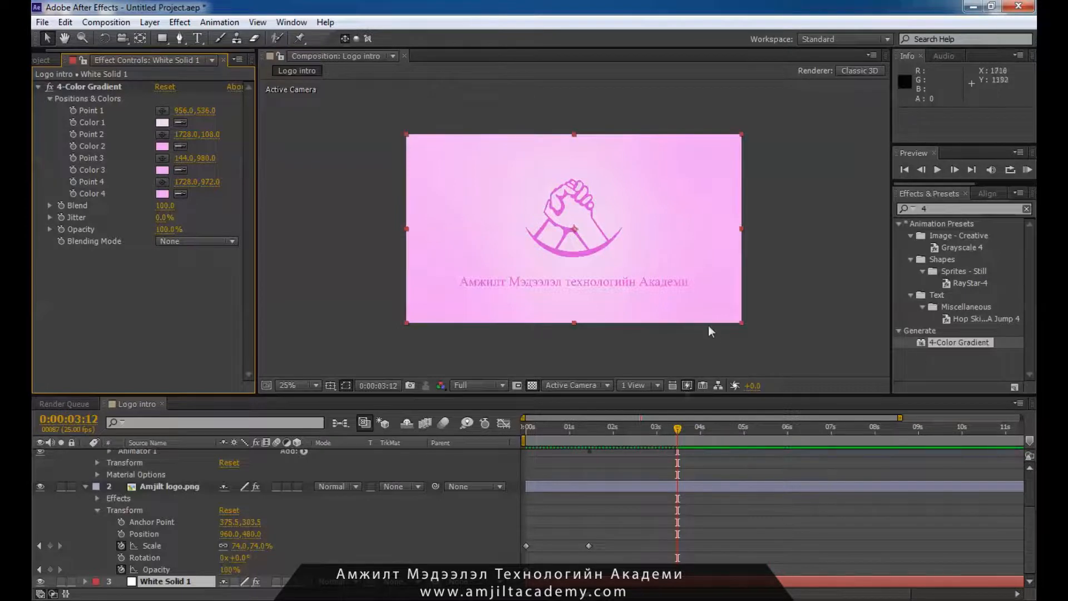
- Return to 0:00:00:00 and make Amjilt logo.png a 3D layer
drag(679, 429, 526, 432)
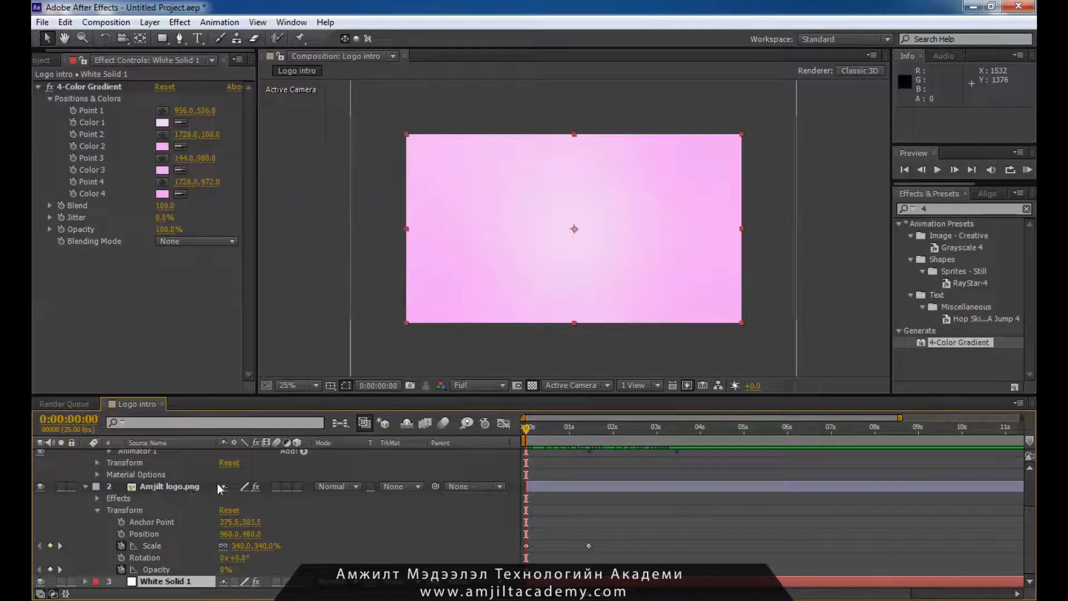
click(168, 489)
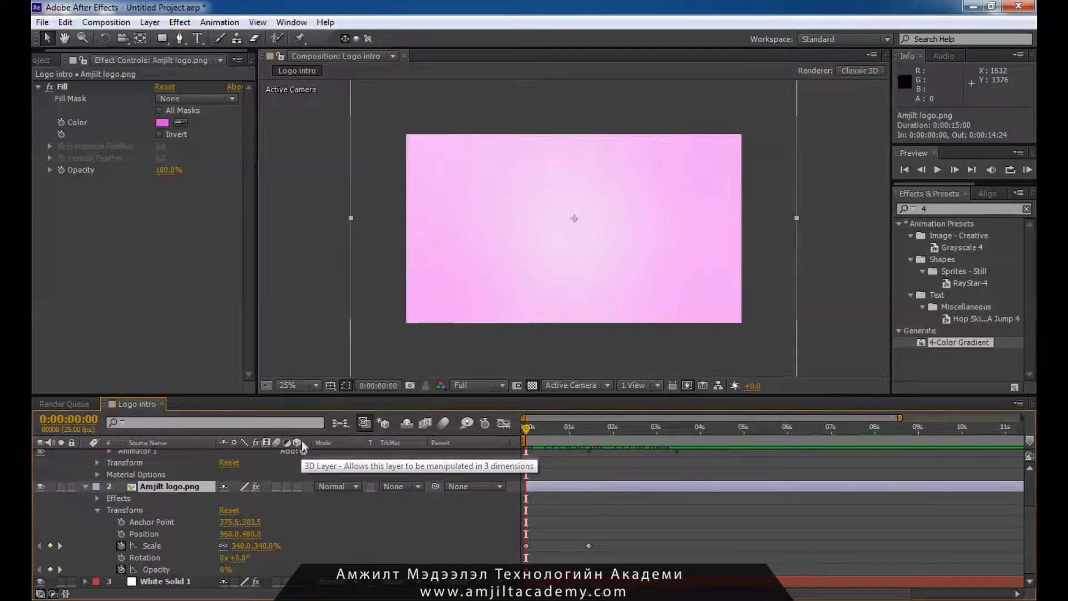
click(297, 487)
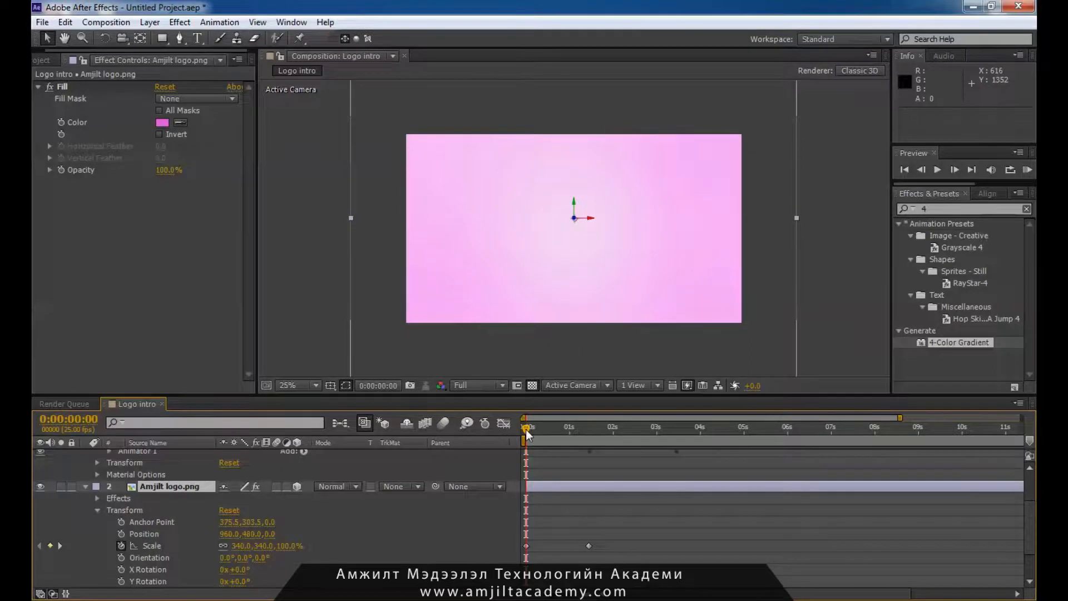
- Start Y Rotation keyframing on the Amjilt logo layer at 0:00:00:00
mouse_move(526, 430)
mouse_down()
mouse_move(581, 433)
mouse_move(517, 436)
mouse_up()
mouse_move(519, 432)
mouse_down()
mouse_move(545, 426)
mouse_move(523, 434)
mouse_up()
drag(1034, 525, 1034, 530)
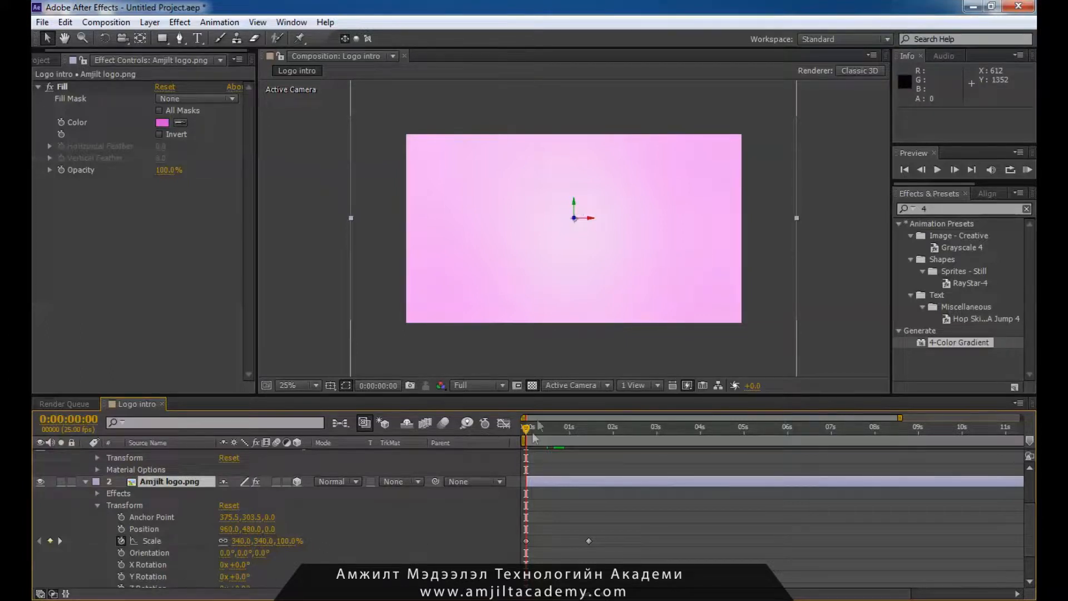
drag(1029, 505, 1029, 511)
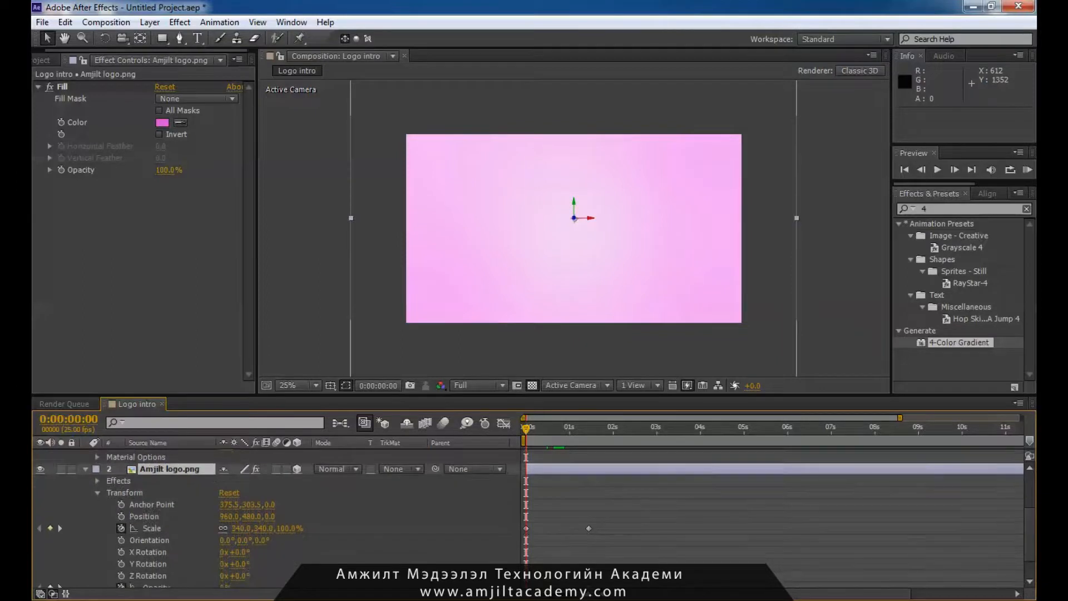
click(121, 564)
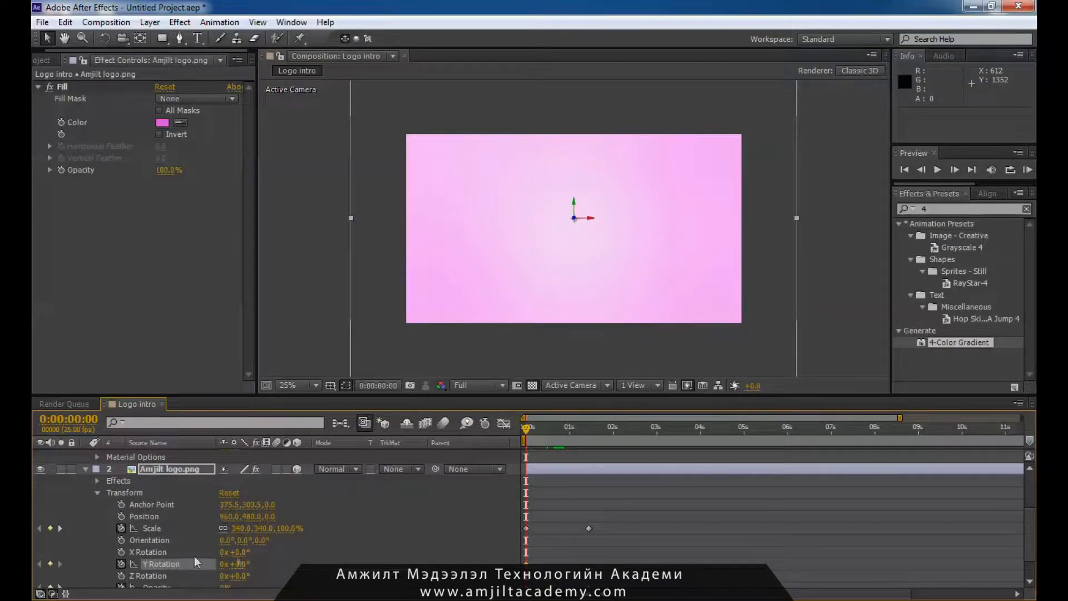
- Add a second Y Rotation keyframe with the value 1 to the logo layer at 0:00:01:11
drag(529, 429, 591, 436)
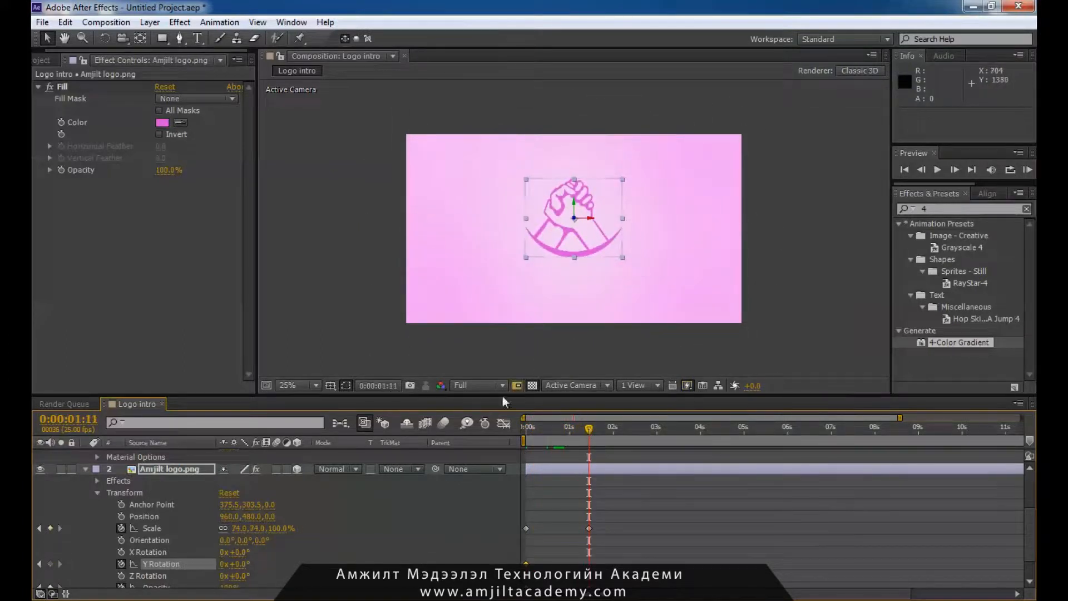
click(237, 564)
text(1)
key(Return)
- Preview the intro from the beginning to check the logo's Y rotation
drag(533, 428, 513, 429)
key(KP_0)
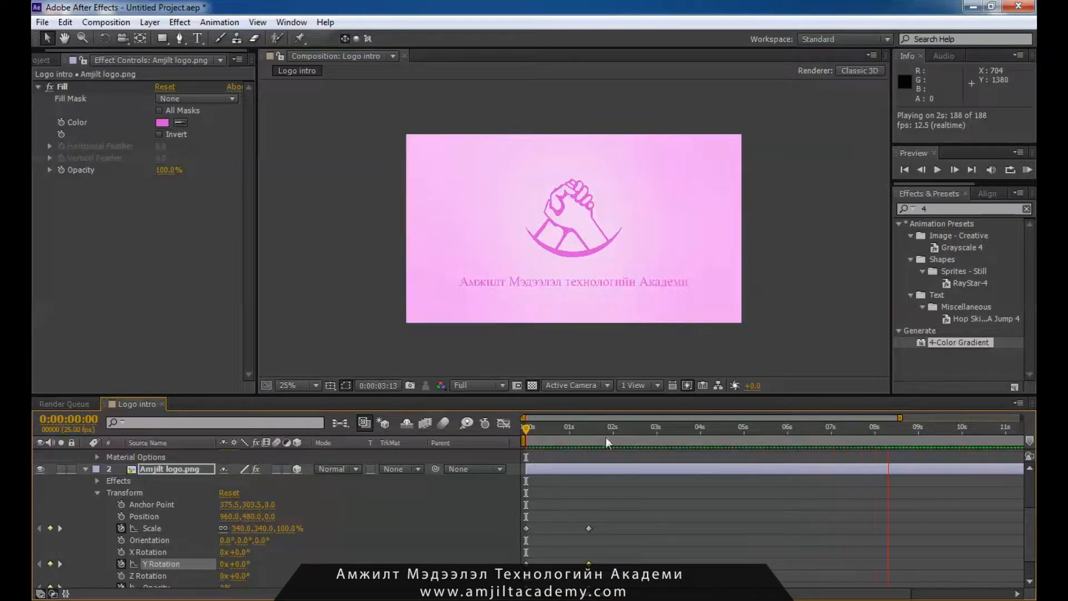
key(space)
mouse_move(526, 428)
mouse_down()
mouse_move(600, 430)
mouse_move(510, 439)
mouse_move(592, 429)
mouse_move(526, 429)
mouse_up()
- Move the current time to 0:00:04:23 with the title layer's properties in view
scroll(1023, 516, up, 1)
scroll(1027, 542, down, 3)
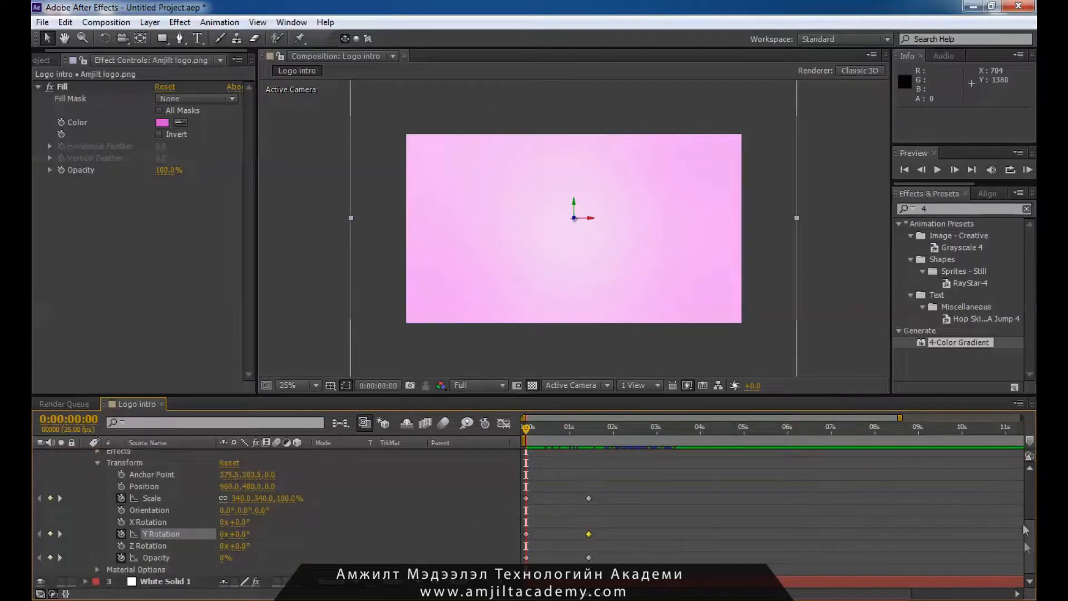
scroll(1026, 530, up, 3)
click(689, 427)
drag(689, 427, 743, 425)
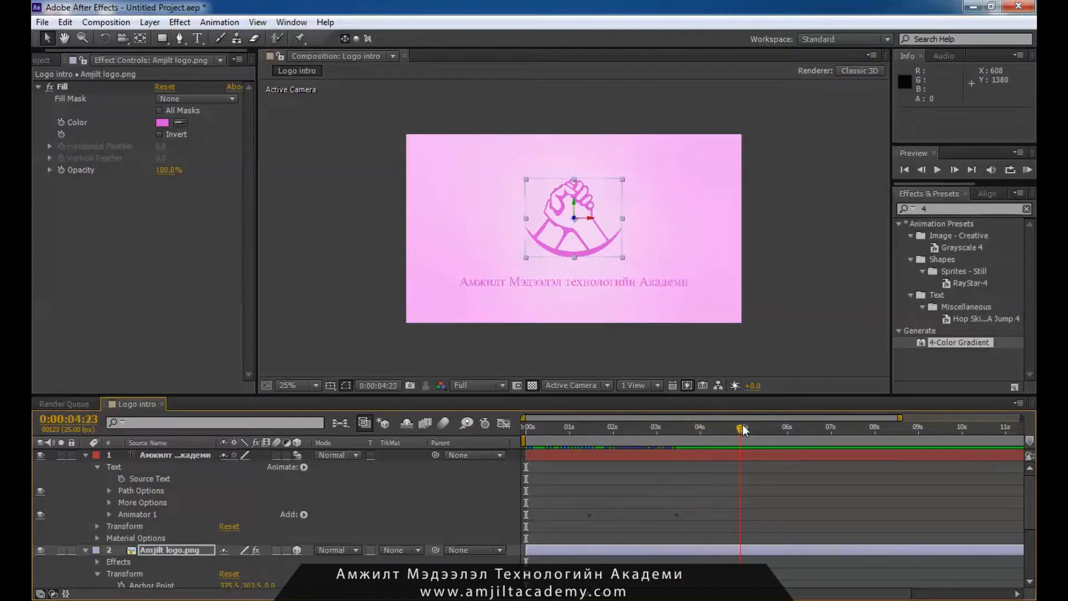
- Shorten the Logo intro composition's work area to run from 0:00:00:00 to 0:00:04:23
click(744, 430)
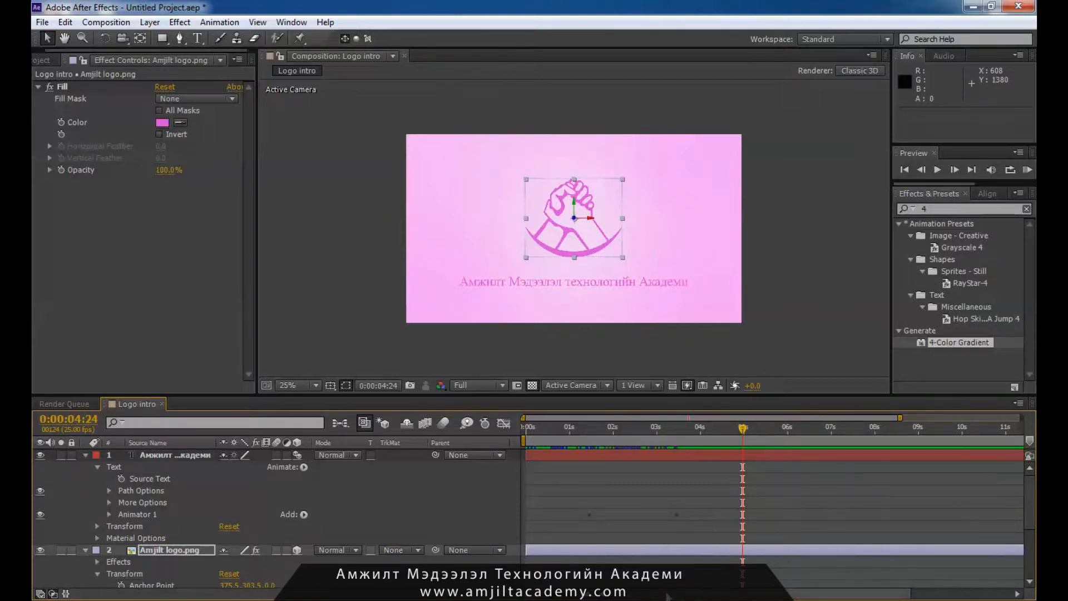
drag(666, 593, 941, 588)
drag(1021, 437, 585, 440)
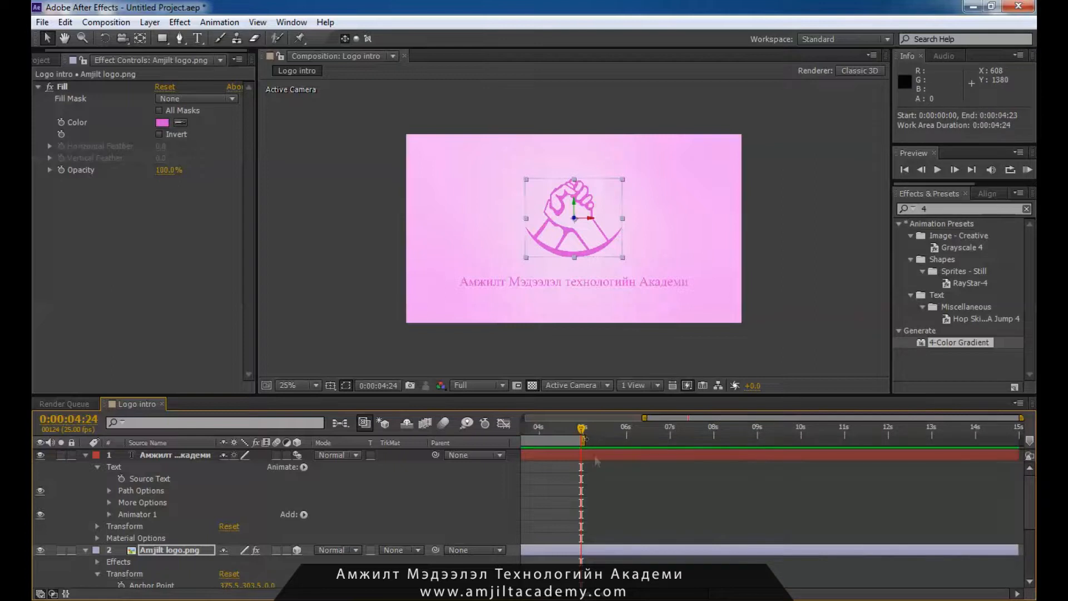
drag(729, 595, 619, 598)
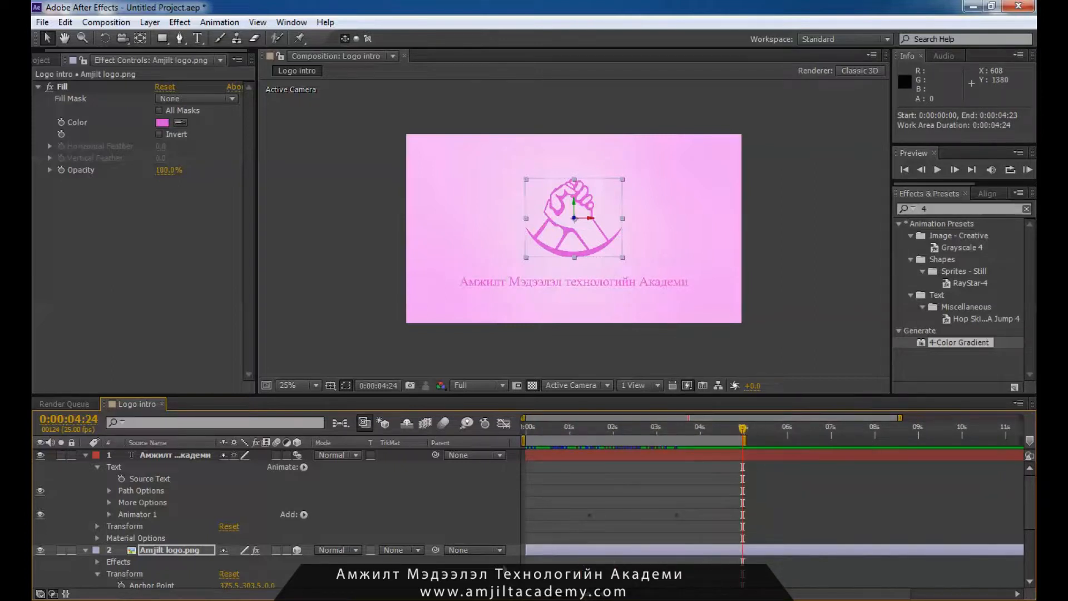
- Collapse the title and Amjilt logo layers' properties and add the Logo intro composition to the render queue
click(85, 455)
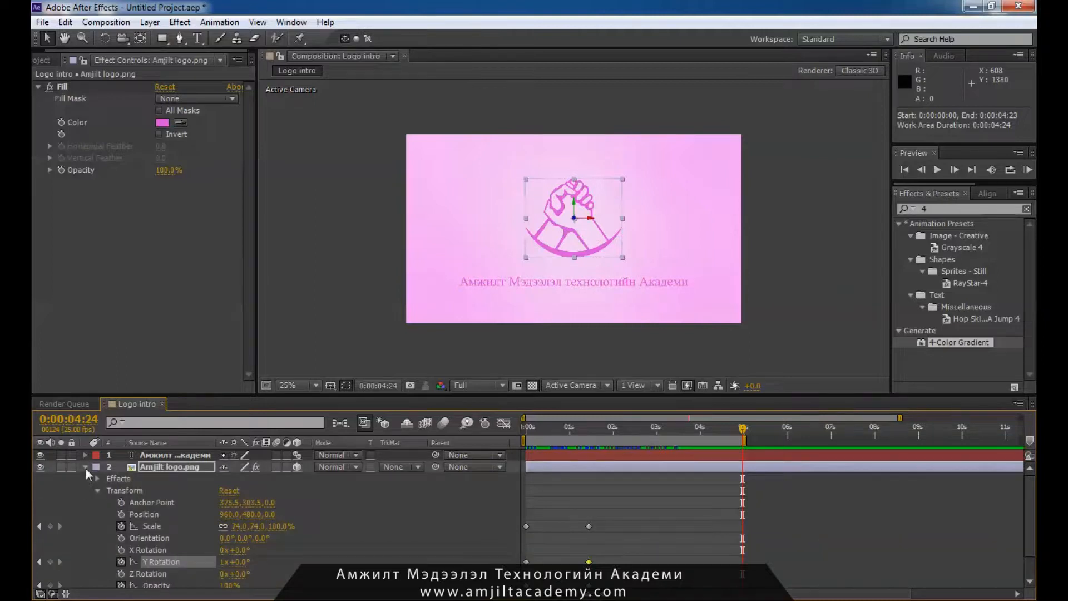
click(85, 467)
click(105, 23)
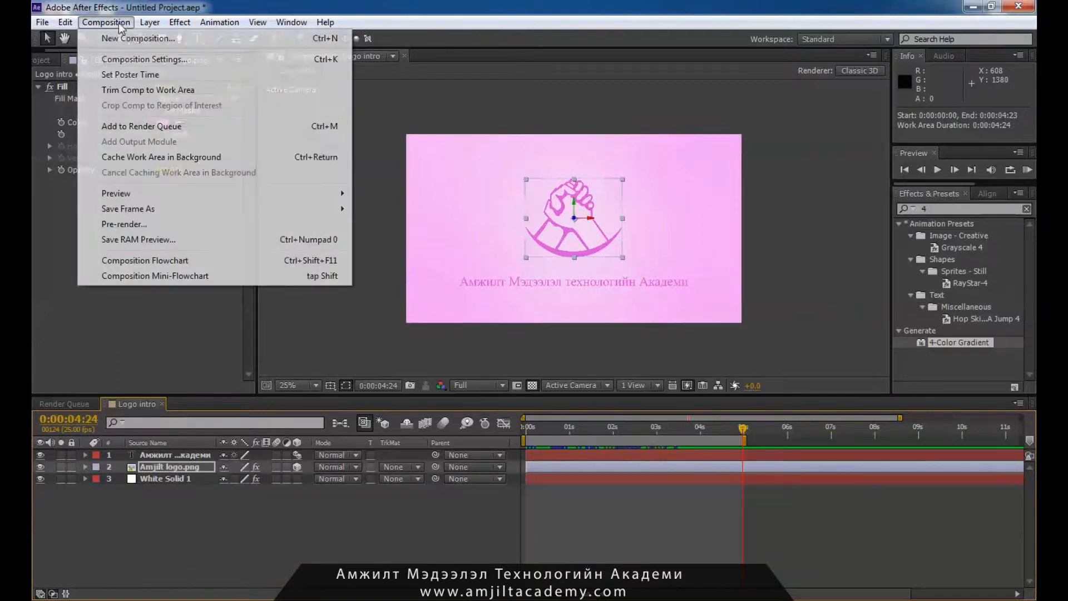
click(179, 129)
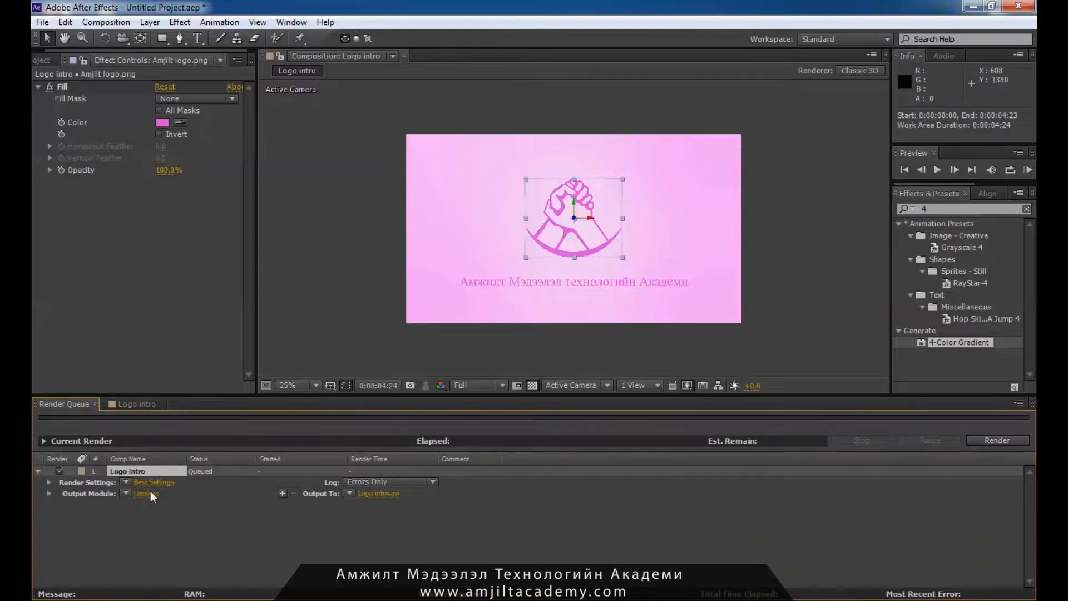
- Set the queued render's output module to H.264 format with audio output enabled
click(149, 497)
click(590, 88)
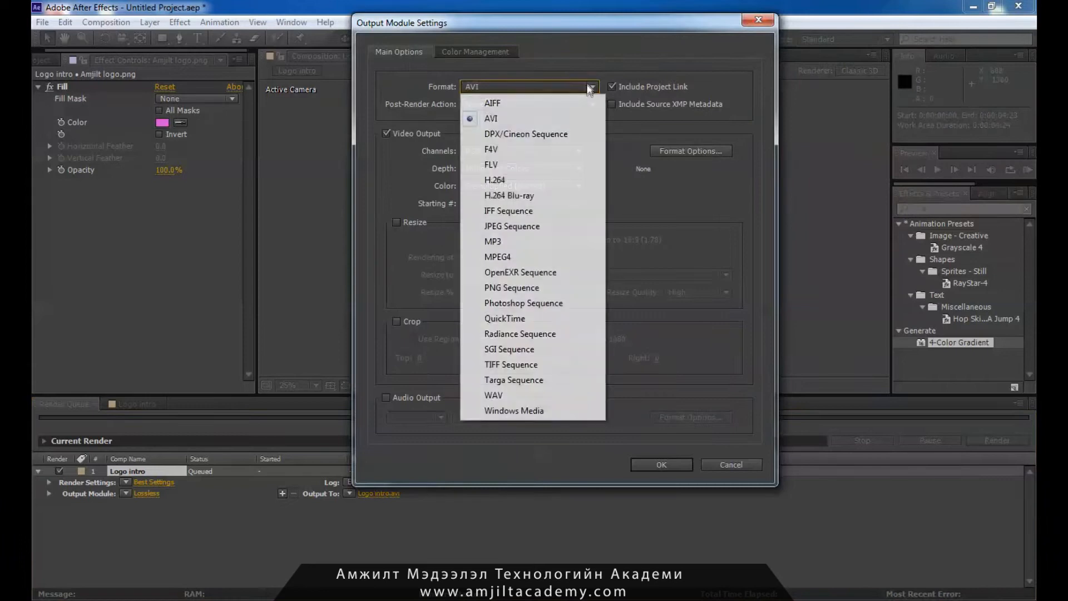
click(537, 181)
click(386, 397)
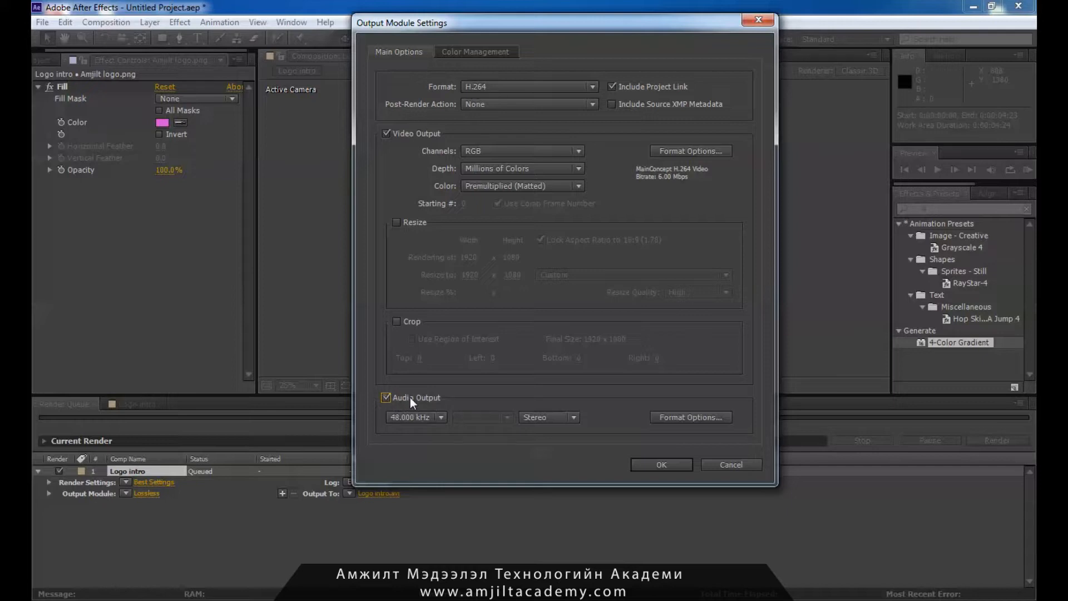
click(661, 465)
- Render the queued Logo intro composition to Logo intro.mp4 with Best Settings
click(378, 359)
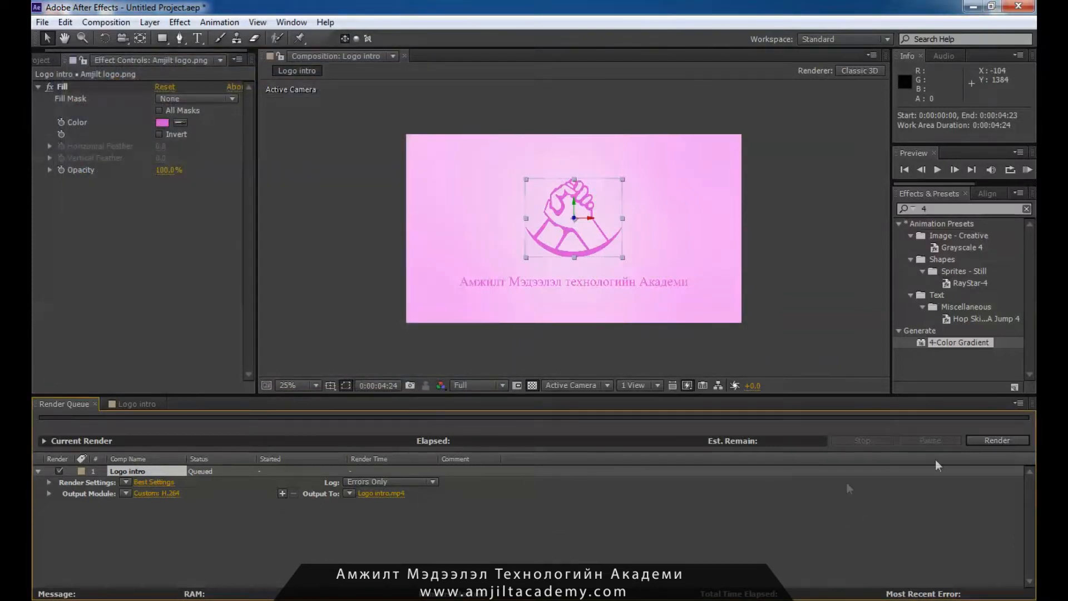
click(999, 439)
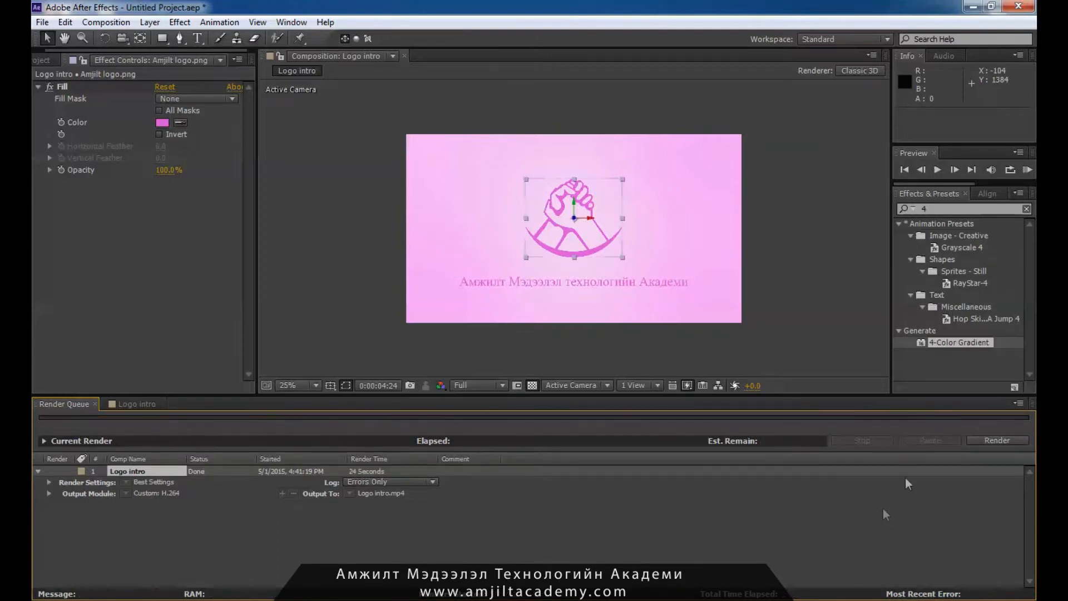
- Switch to the desktop, set Logo intro.mp4 apart from the other icons and play it in GOM Player, closing the player when done
click(970, 7)
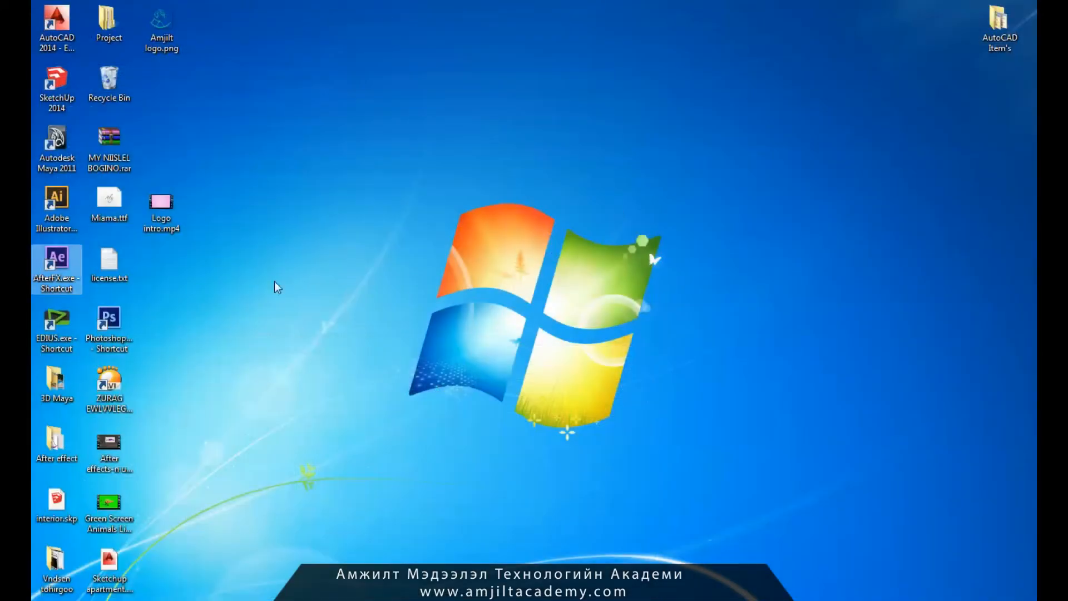
drag(161, 212, 353, 101)
drag(167, 225, 270, 222)
click(173, 225)
double_click(270, 214)
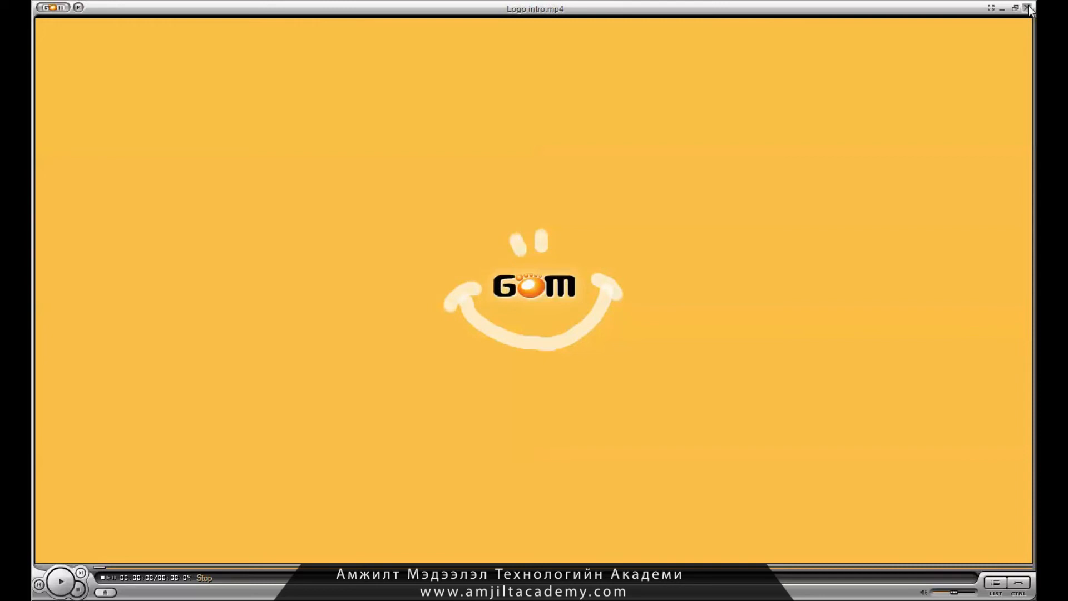
click(1027, 7)
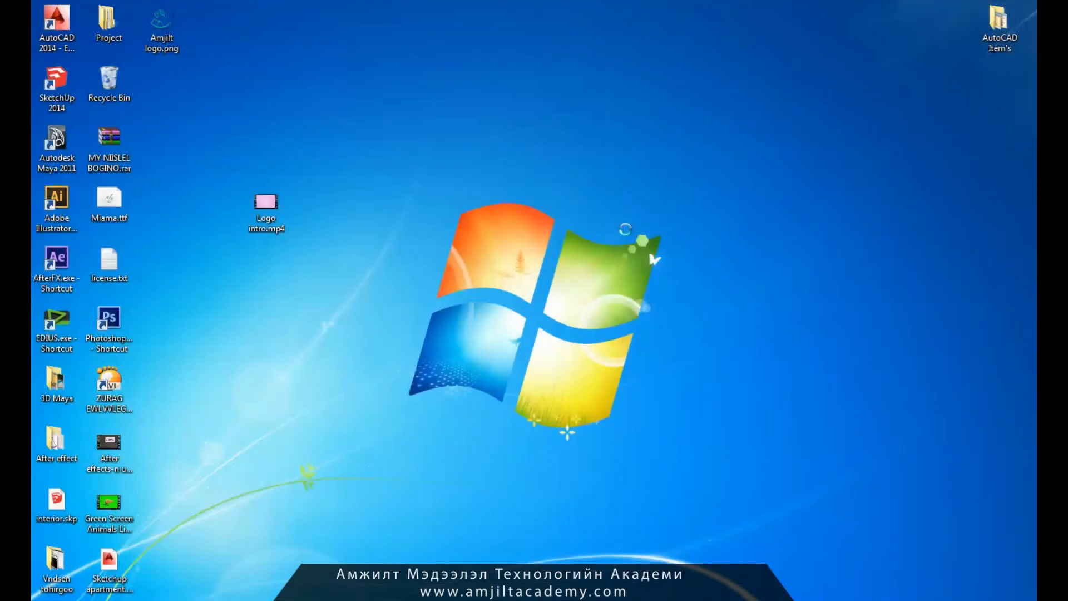
right_click(599, 204)
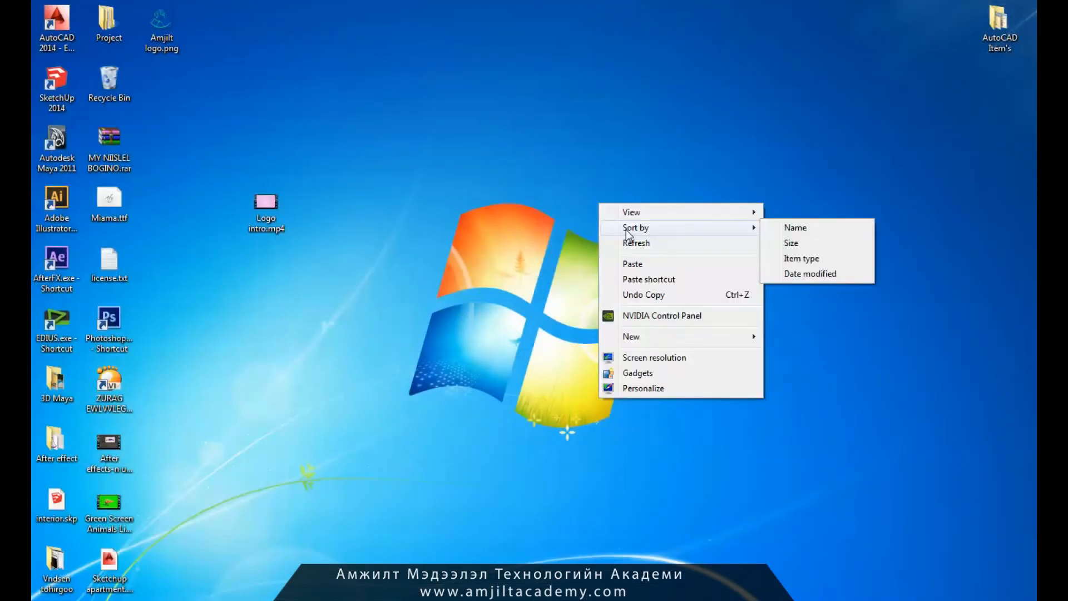